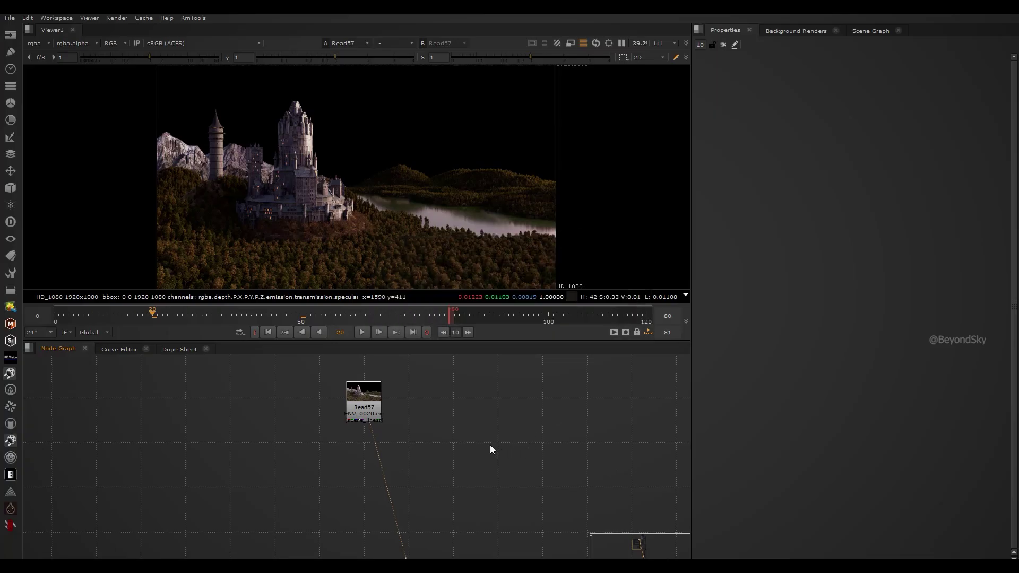
{"action": "middle_click_drag", "start_coordinate": [455, 423], "coordinate": [476, 426]}
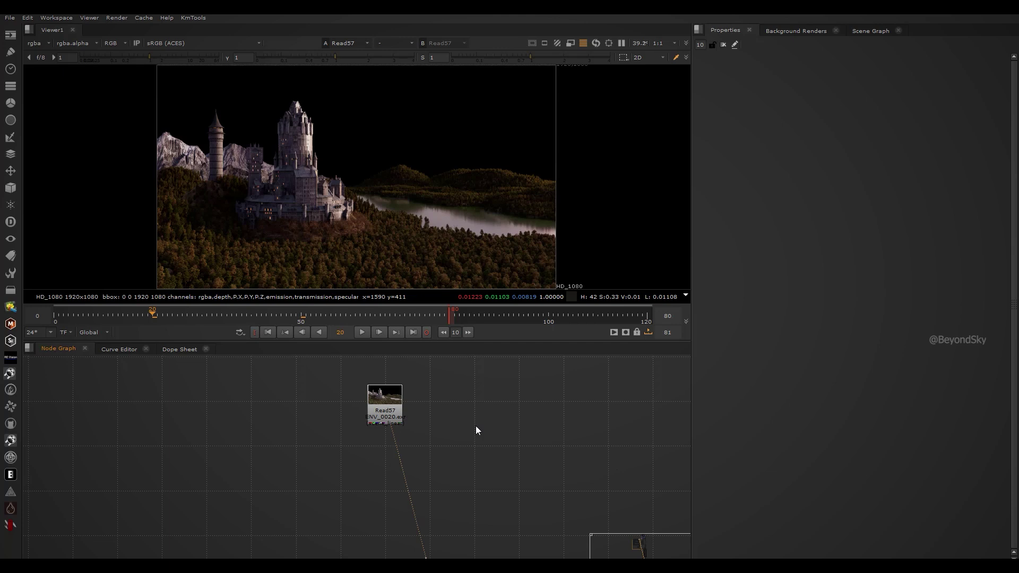
{"action": "key", "text": "Tab"}
{"action": "type", "text": "pmatte"}
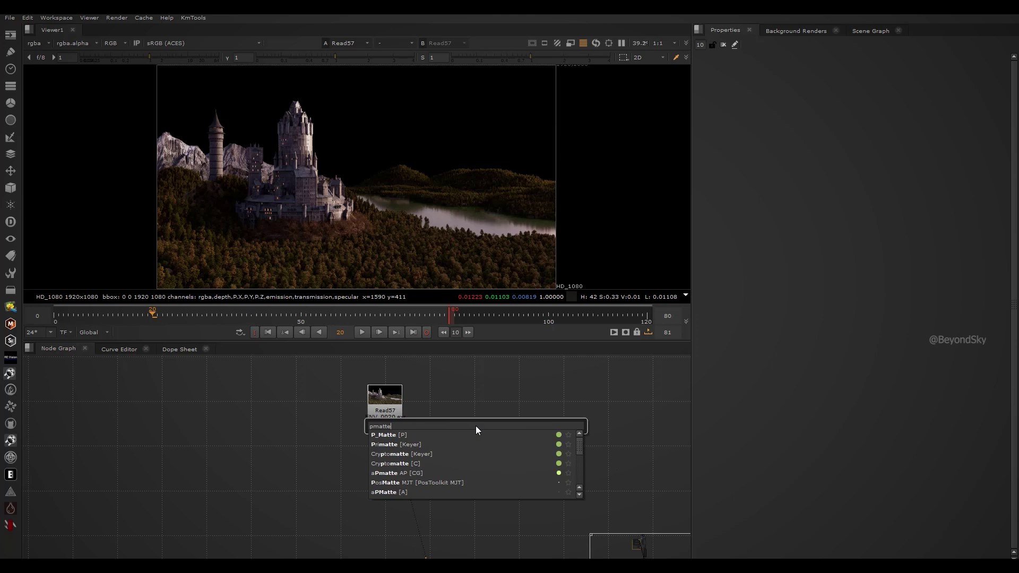
{"action": "key", "text": "Return"}
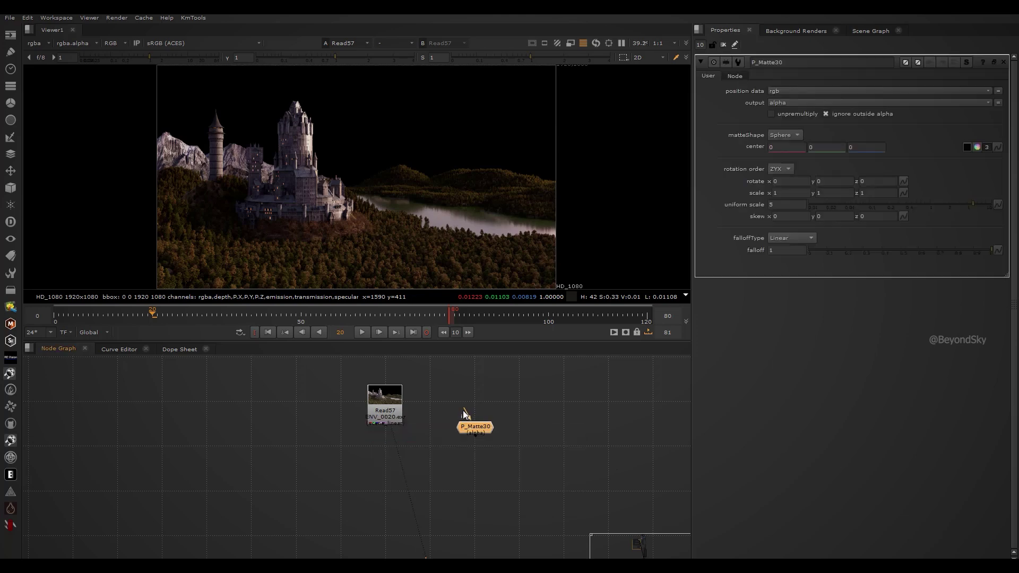
{"action": "left_click_drag", "start_coordinate": [466, 405], "coordinate": [468, 395]}
{"action": "left_click_drag", "start_coordinate": [468, 430], "coordinate": [384, 492]}
{"action": "key", "text": "Delete"}
Examine the diffuse direct and indirect branches of the ENV node graph, ending on the D Indirect 1 branch
{"action": "scroll", "coordinate": [498, 428], "scroll_direction": "down", "scroll_amount": 5}
{"action": "key", "text": "space"}
{"action": "scroll", "coordinate": [634, 356], "scroll_direction": "up", "scroll_amount": 3}
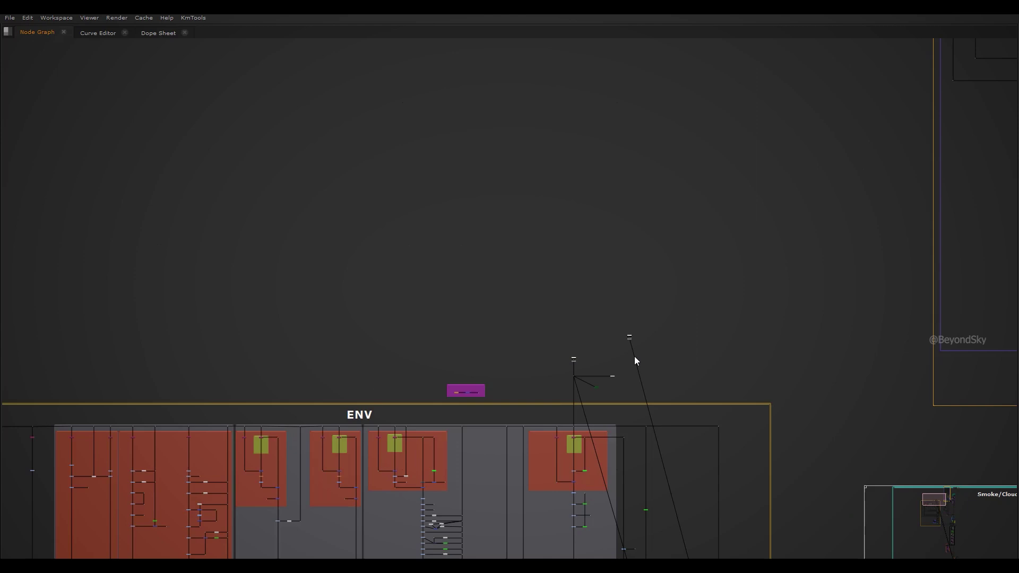
{"action": "key", "text": "space"}
{"action": "scroll", "coordinate": [550, 407], "scroll_direction": "up", "scroll_amount": 3}
{"action": "scroll", "coordinate": [451, 425], "scroll_direction": "up", "scroll_amount": 5}
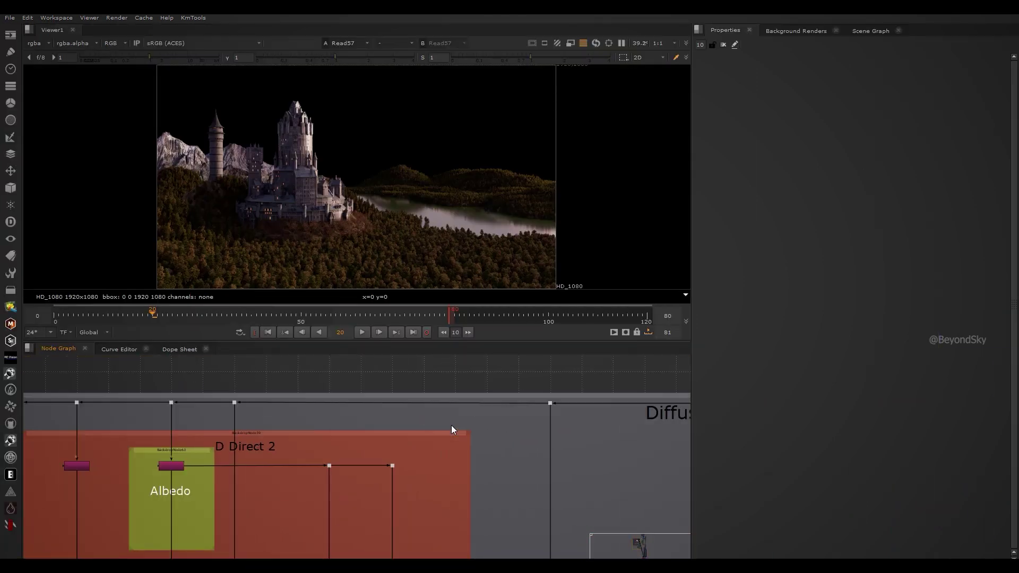
{"action": "scroll", "coordinate": [430, 430], "scroll_direction": "down", "scroll_amount": 2}
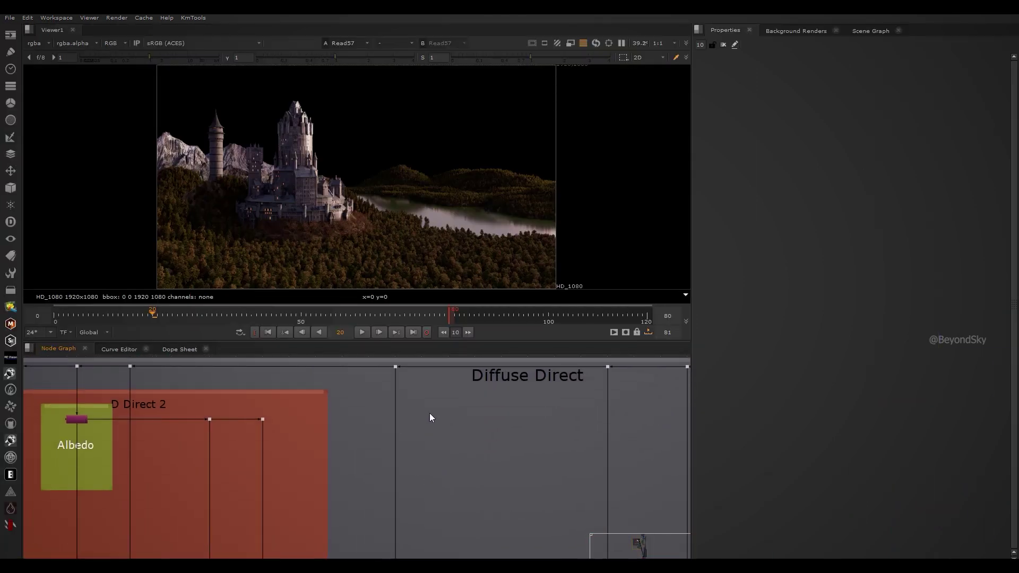
{"action": "scroll", "coordinate": [493, 416], "scroll_direction": "down", "scroll_amount": 3}
{"action": "key", "text": "space"}
{"action": "scroll", "coordinate": [557, 419], "scroll_direction": "up", "scroll_amount": 3}
{"action": "scroll", "coordinate": [485, 460], "scroll_direction": "up", "scroll_amount": 3}
{"action": "middle_click_drag", "start_coordinate": [483, 461], "coordinate": [462, 202]}
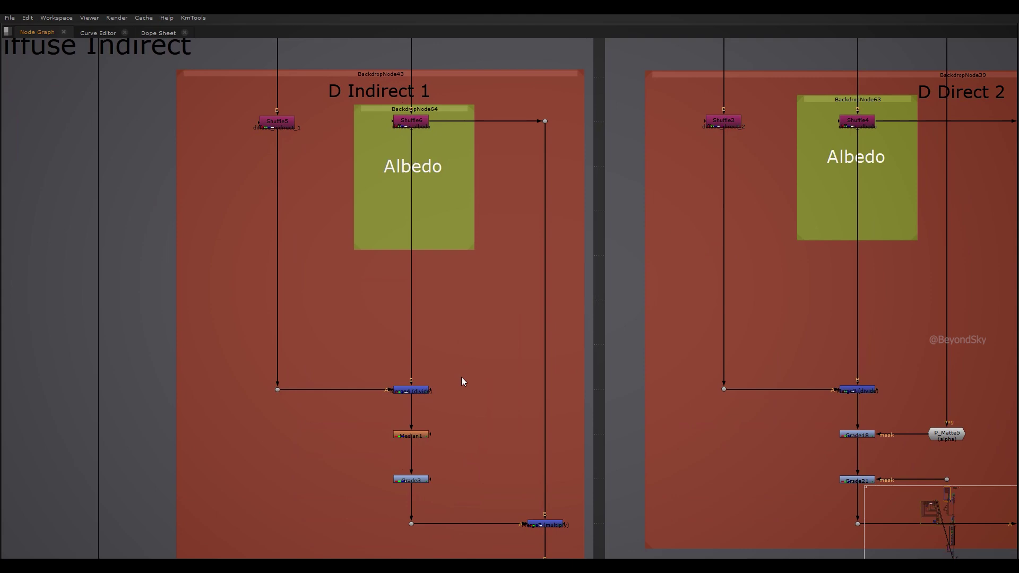
{"action": "key", "text": "space"}
{"action": "middle_click_drag", "start_coordinate": [451, 403], "coordinate": [423, 424]}
{"action": "middle_click_drag", "start_coordinate": [351, 477], "coordinate": [405, 461]}
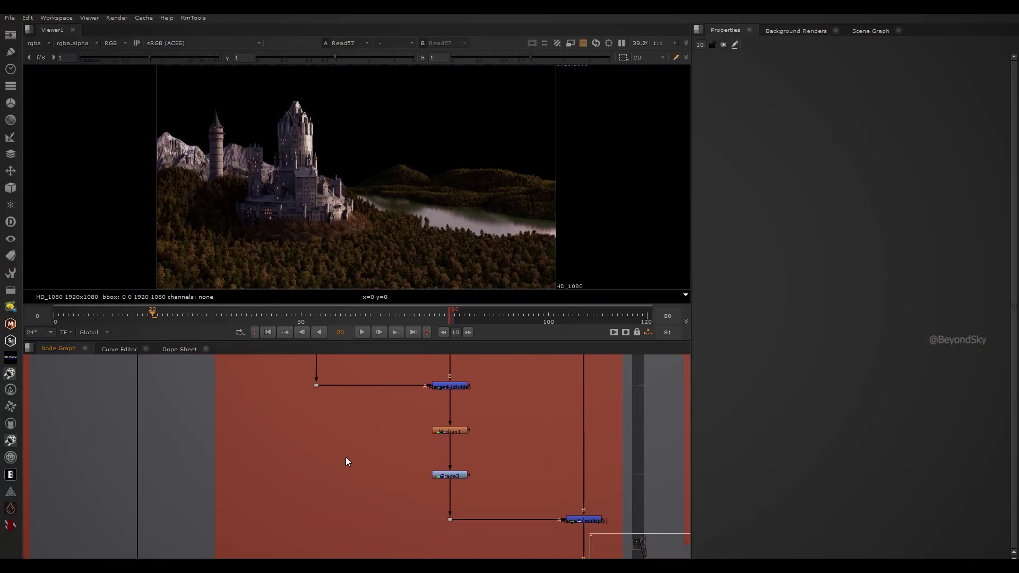
Branch a new Grade node off Grade3 in the D Indirect 1 branch and view Grade3's output
{"action": "key", "text": "g"}
{"action": "left_click_drag", "start_coordinate": [364, 458], "coordinate": [443, 477]}
{"action": "left_click", "coordinate": [444, 476]}
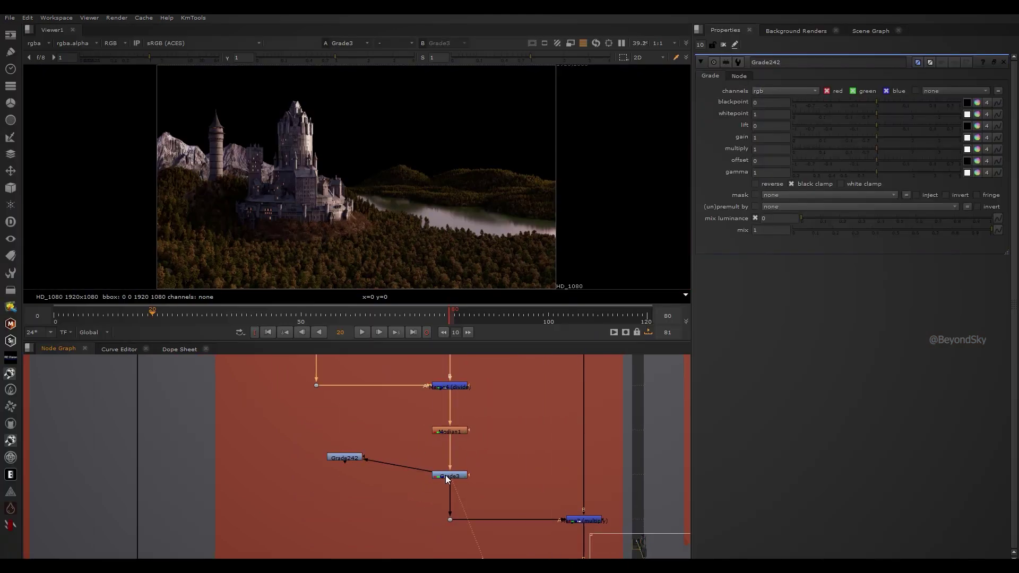
{"action": "key", "text": "1"}
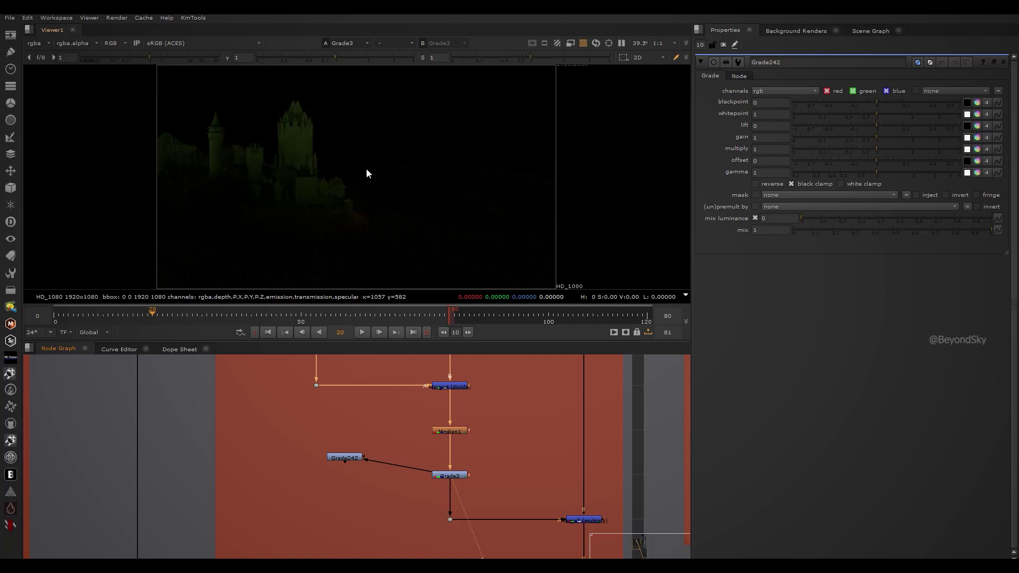
View the output of the Merge6 node in the neighbouring branch
{"action": "scroll", "coordinate": [436, 482], "scroll_direction": "down", "scroll_amount": 5}
{"action": "scroll", "coordinate": [133, 474], "scroll_direction": "up", "scroll_amount": 2}
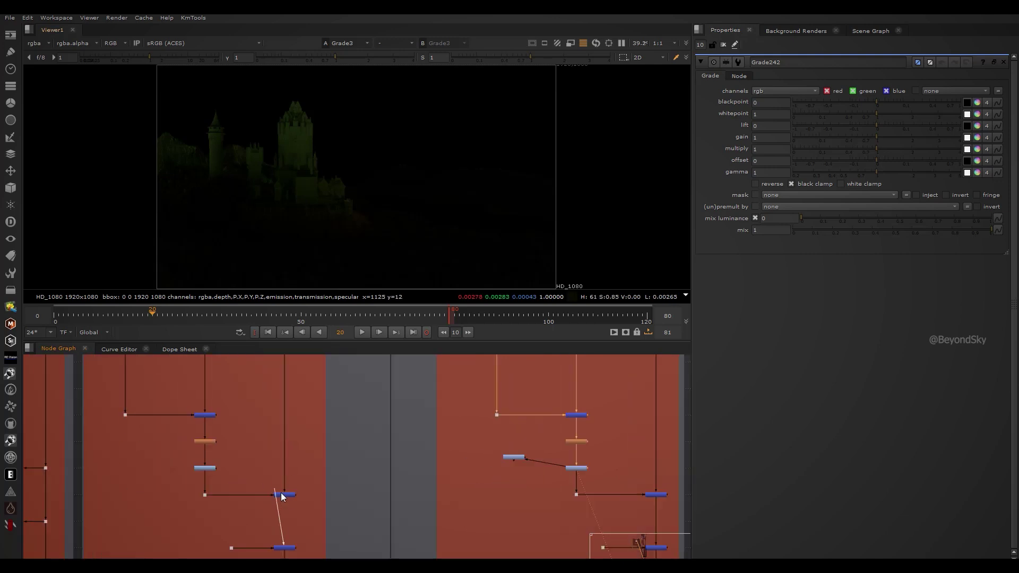
{"action": "left_click", "coordinate": [284, 495]}
{"action": "key", "text": "1"}
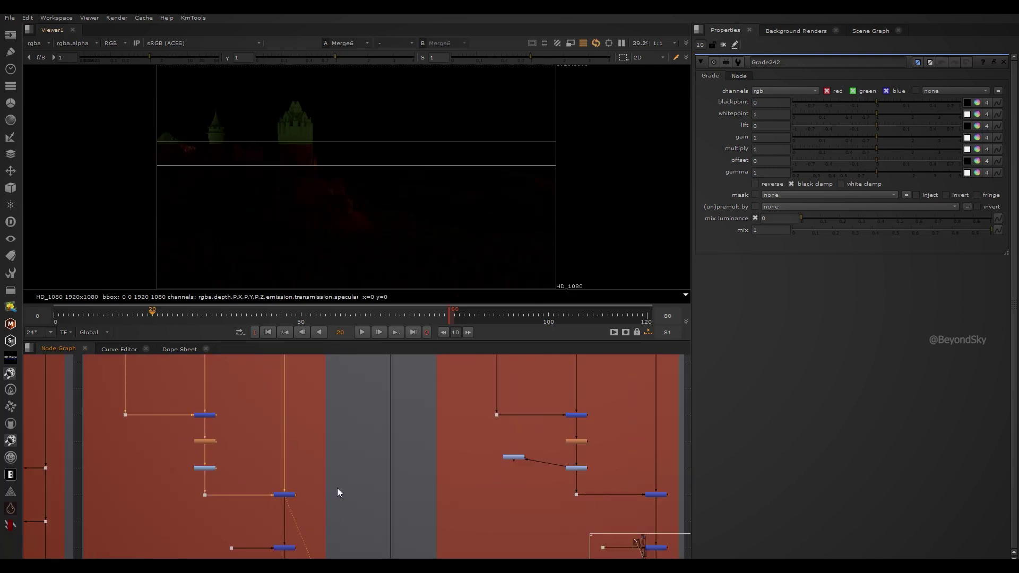
View the Shuffle3 pass of the D Direct 2 branch and examine the lit mountains up close
{"action": "scroll", "coordinate": [361, 513], "scroll_direction": "down", "scroll_amount": 5}
{"action": "scroll", "coordinate": [297, 461], "scroll_direction": "up", "scroll_amount": 2}
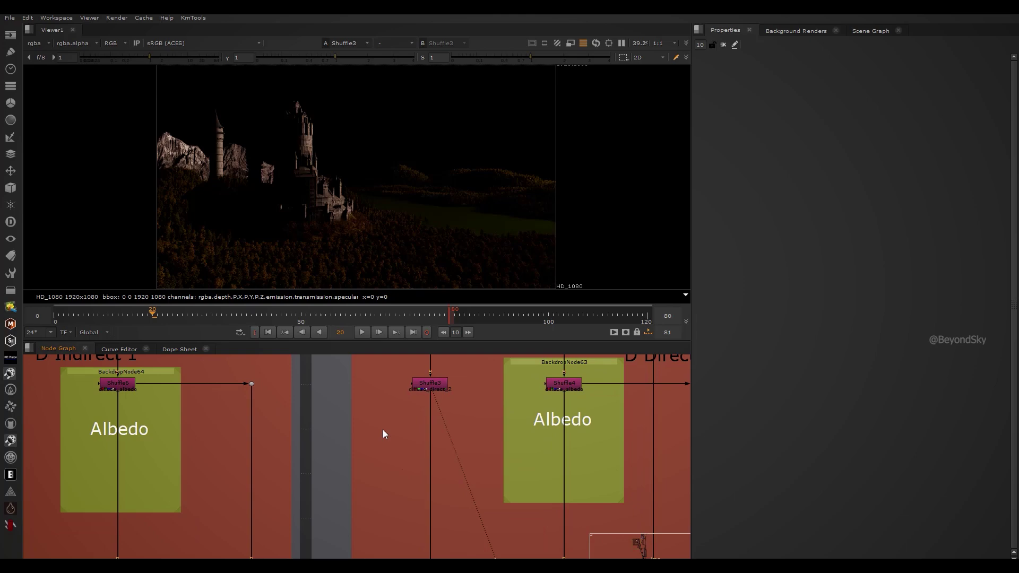
{"action": "key", "text": "space"}
{"action": "scroll", "coordinate": [409, 206], "scroll_direction": "up", "scroll_amount": 3}
{"action": "middle_click_drag", "start_coordinate": [440, 247], "coordinate": [607, 202]}
{"action": "left_click_drag", "start_coordinate": [32, 137], "coordinate": [201, 320]}
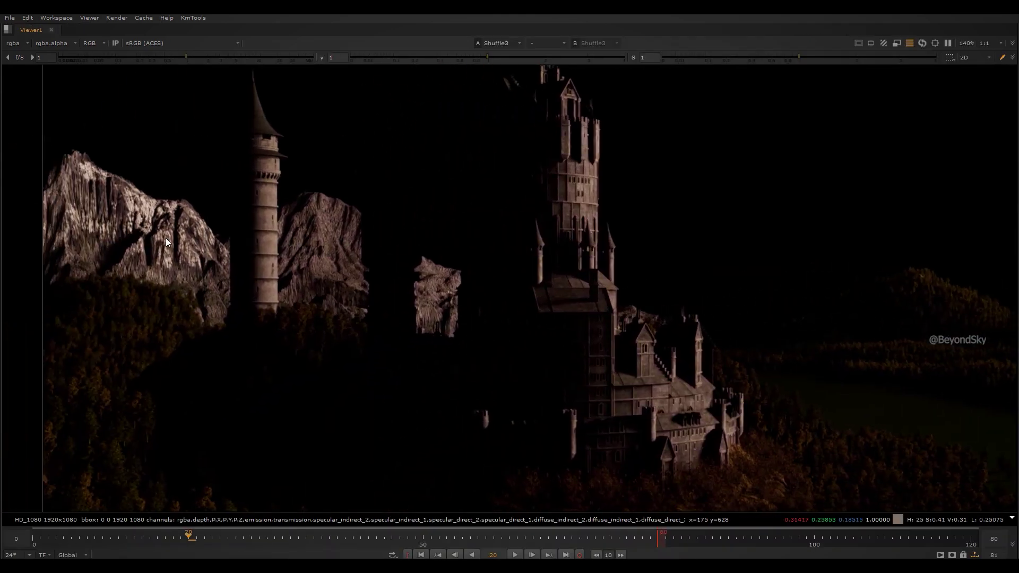
{"action": "scroll", "coordinate": [165, 238], "scroll_direction": "up", "scroll_amount": 2}
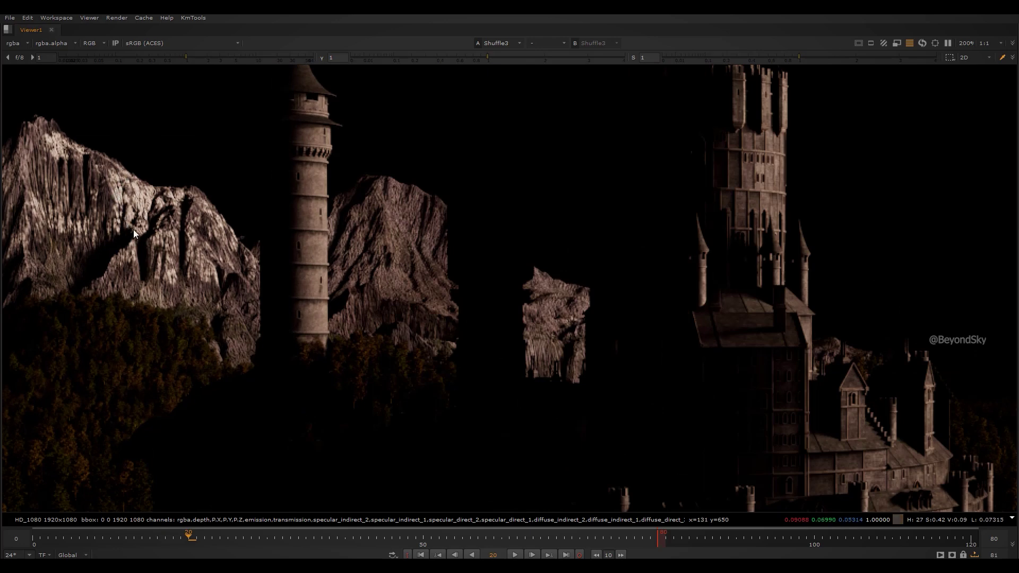
{"action": "middle_click_drag", "start_coordinate": [152, 185], "coordinate": [242, 266]}
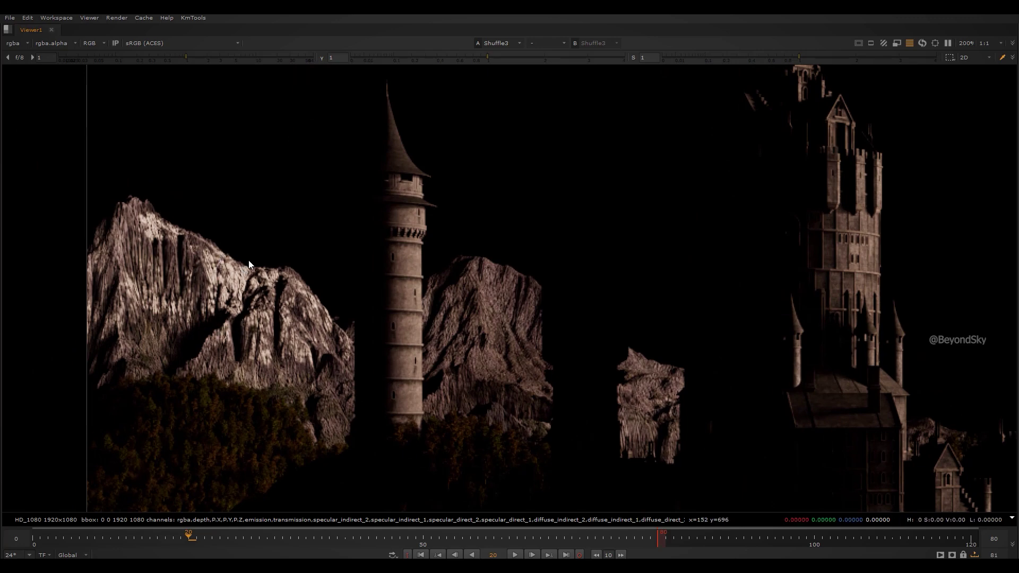
{"action": "key", "text": "space"}
Branch a Grade node off Shuffle3, add a Roto node, and draw a closed Bezier around the rock face below the left mountain's ridge
{"action": "key", "text": "g"}
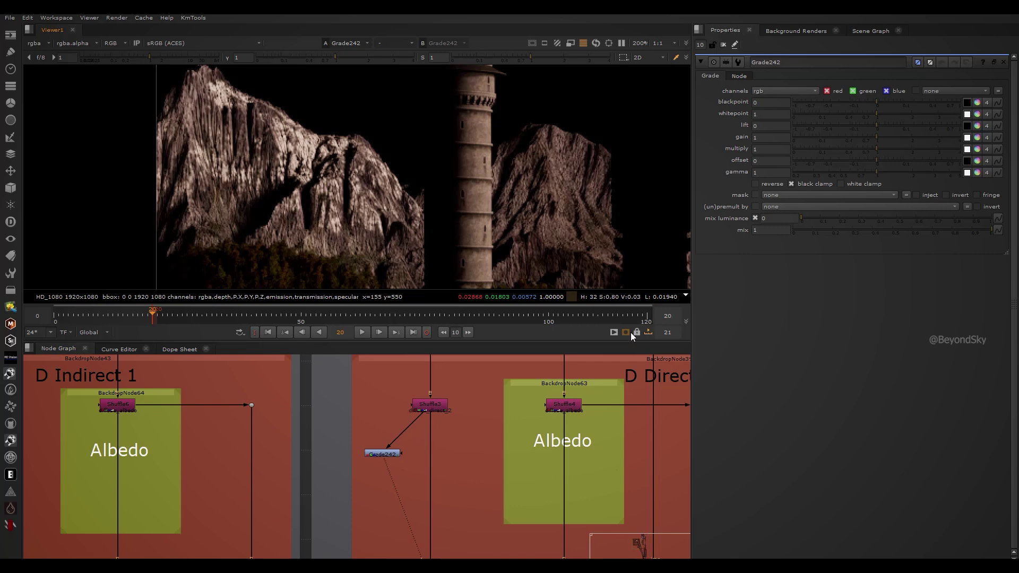
{"action": "key", "text": "o"}
{"action": "left_click", "coordinate": [275, 106]}
{"action": "left_click_drag", "start_coordinate": [267, 131], "coordinate": [269, 142]}
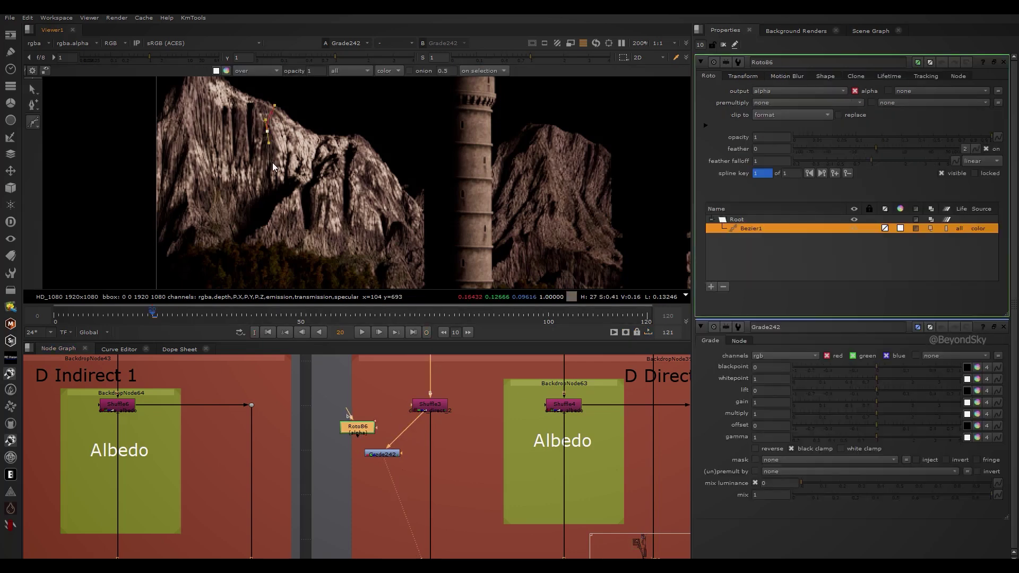
{"action": "left_click", "coordinate": [275, 173]}
{"action": "left_click", "coordinate": [291, 185]}
{"action": "left_click", "coordinate": [305, 174]}
{"action": "left_click", "coordinate": [316, 143]}
{"action": "left_click", "coordinate": [317, 126]}
{"action": "left_click", "coordinate": [305, 114]}
{"action": "left_click", "coordinate": [274, 106]}
Connect the Roto as the mask of the new Grade and set the Grade's gain to 0.43
{"action": "left_click_drag", "start_coordinate": [404, 453], "coordinate": [365, 424]}
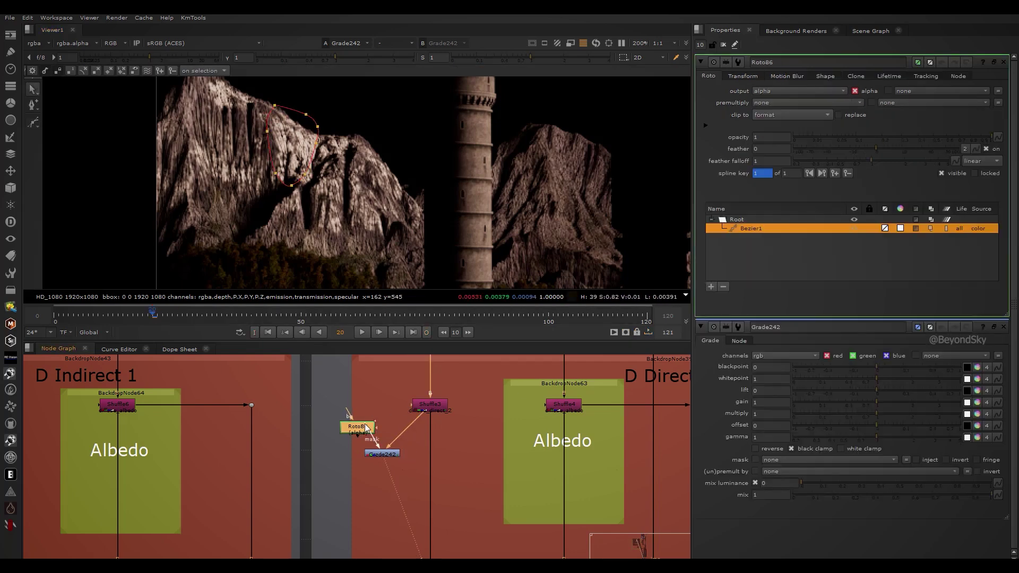
{"action": "left_click", "coordinate": [854, 402]}
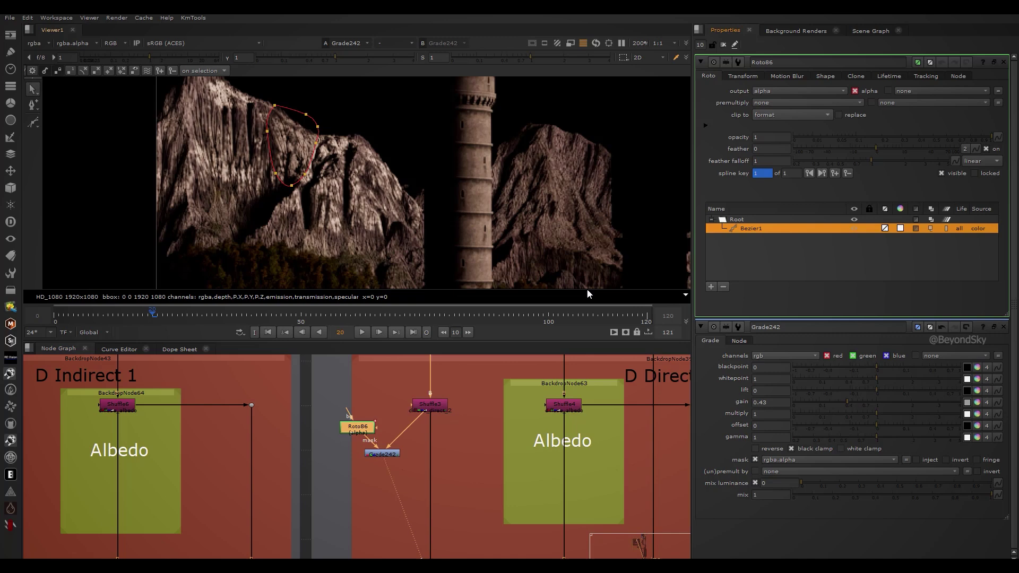
Insert a Blur of size 18.5 between the Roto and the Grade's mask, and close the open node properties
{"action": "key", "text": "b"}
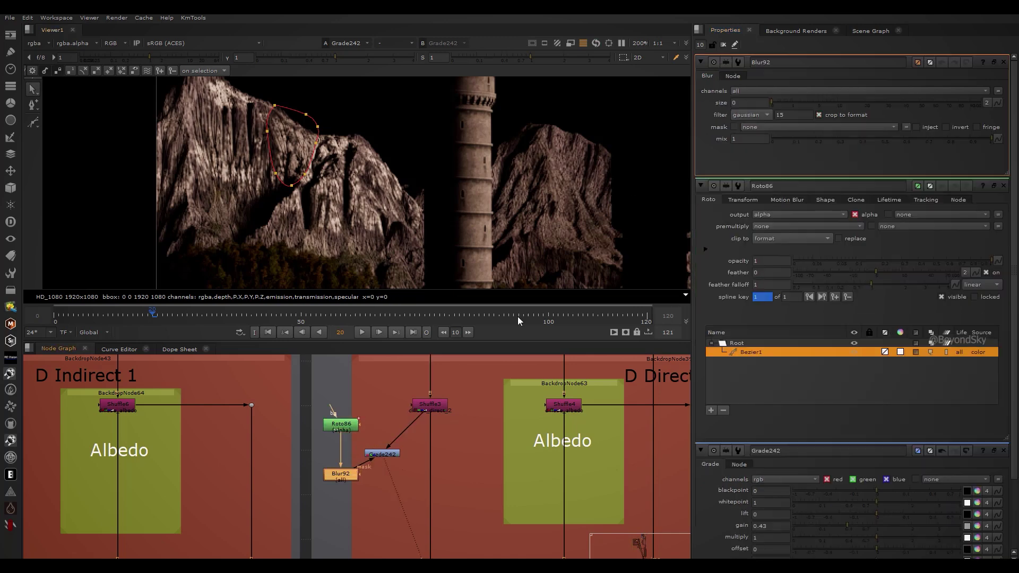
{"action": "left_click", "coordinate": [863, 102]}
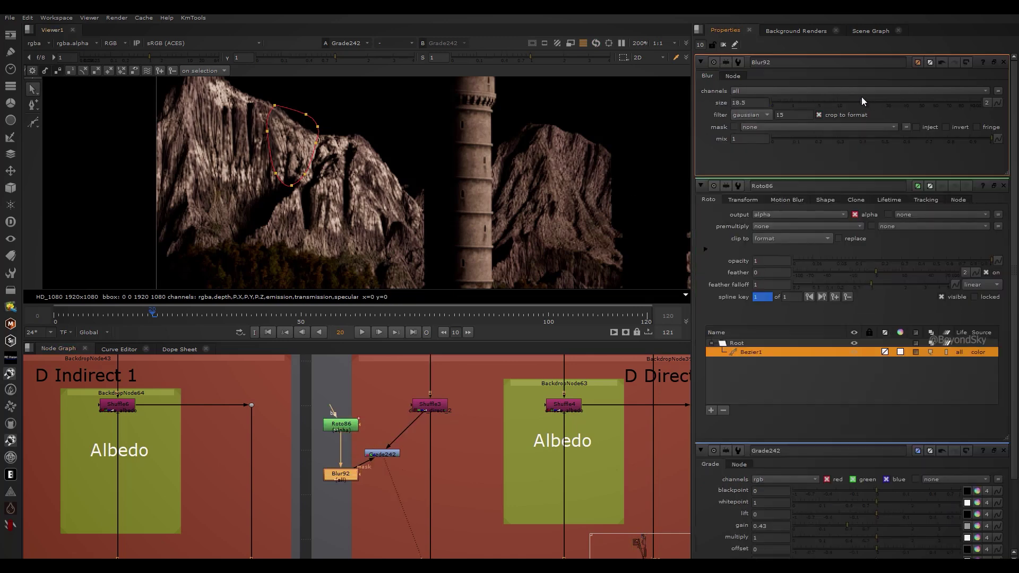
{"action": "left_click", "coordinate": [1002, 61]}
{"action": "left_click", "coordinate": [1002, 62]}
{"action": "left_click", "coordinate": [1002, 61]}
Keyframe the Bezier roto shape at frame 0, moving and slightly enlarging it to follow the rock face
{"action": "left_click", "coordinate": [350, 423]}
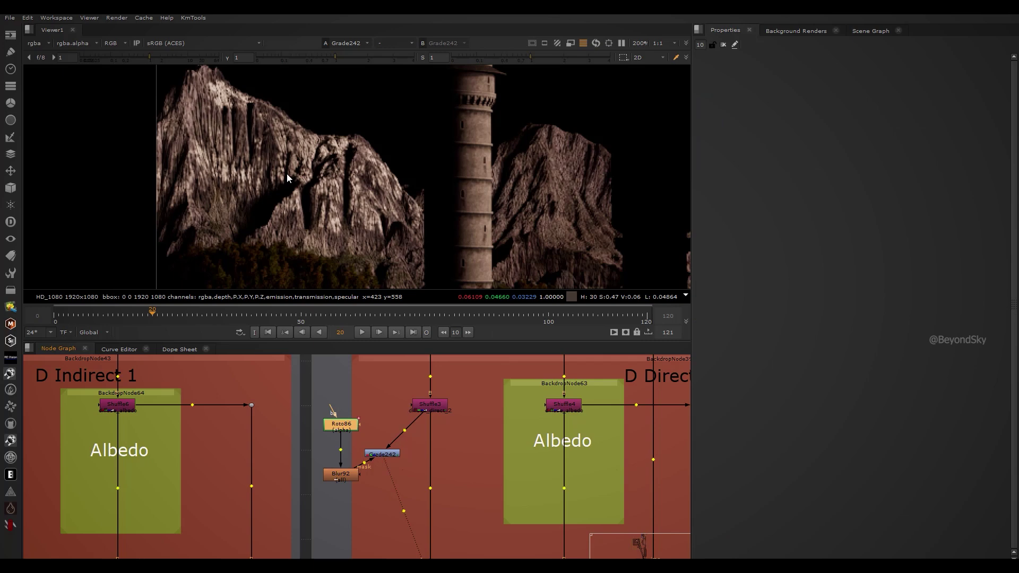
{"action": "key", "text": "Return"}
{"action": "left_click", "coordinate": [303, 168]}
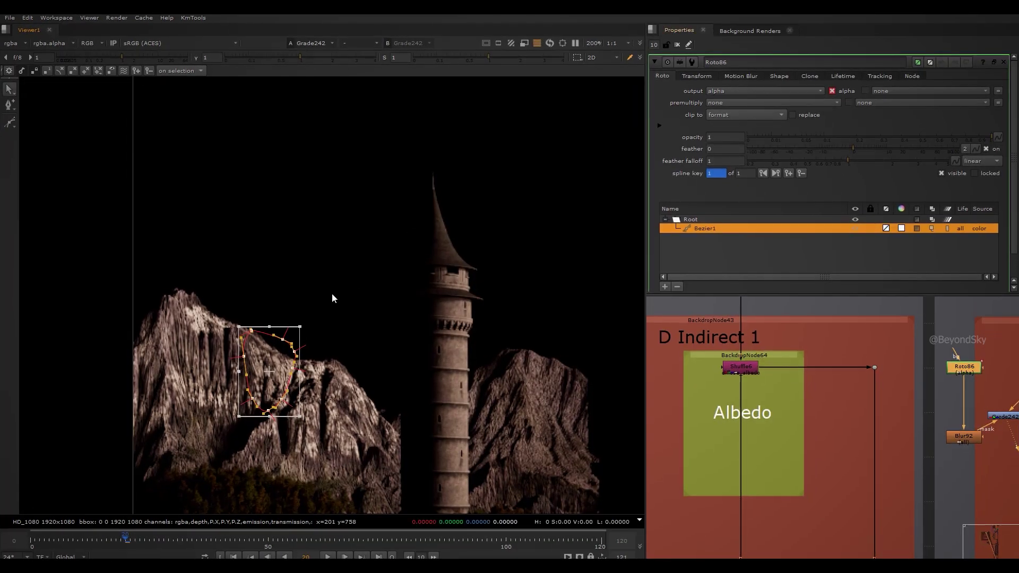
{"action": "middle_click_drag", "start_coordinate": [282, 373], "coordinate": [381, 281]}
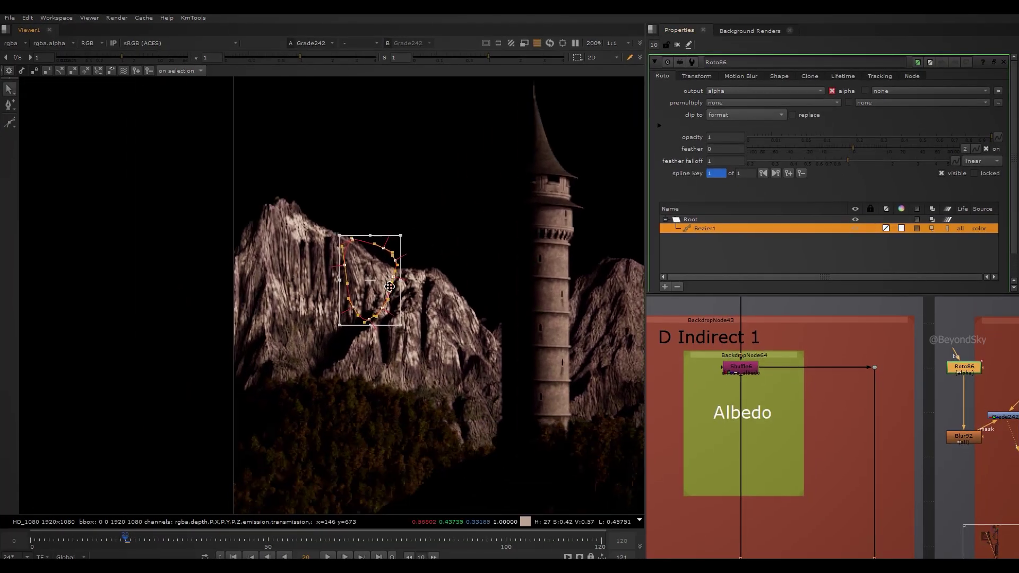
{"action": "scroll", "coordinate": [381, 282], "scroll_direction": "up", "scroll_amount": 2}
{"action": "key", "text": "Home"}
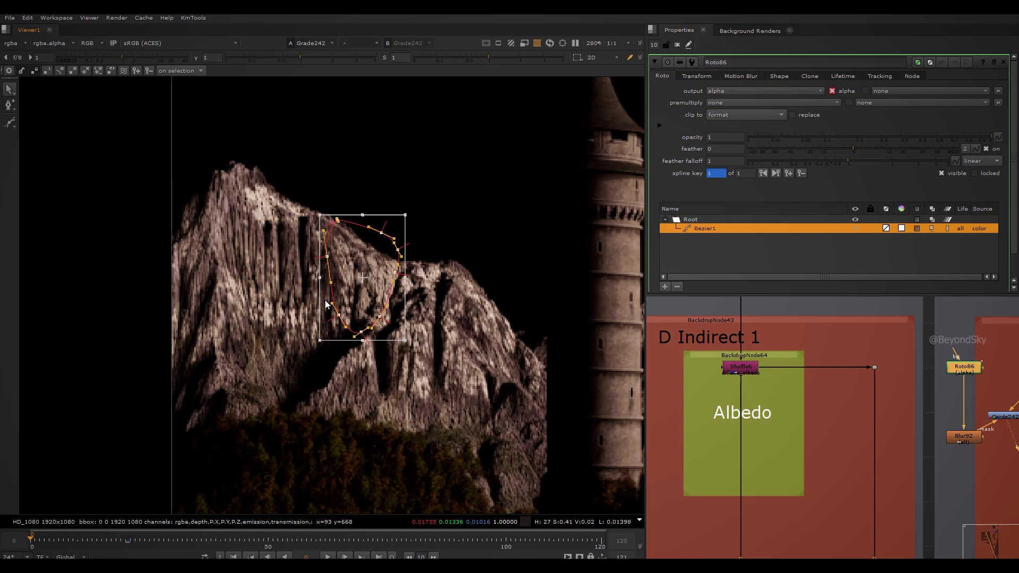
{"action": "left_click_drag", "start_coordinate": [352, 259], "coordinate": [388, 266]}
{"action": "left_click_drag", "start_coordinate": [438, 349], "coordinate": [436, 350]}
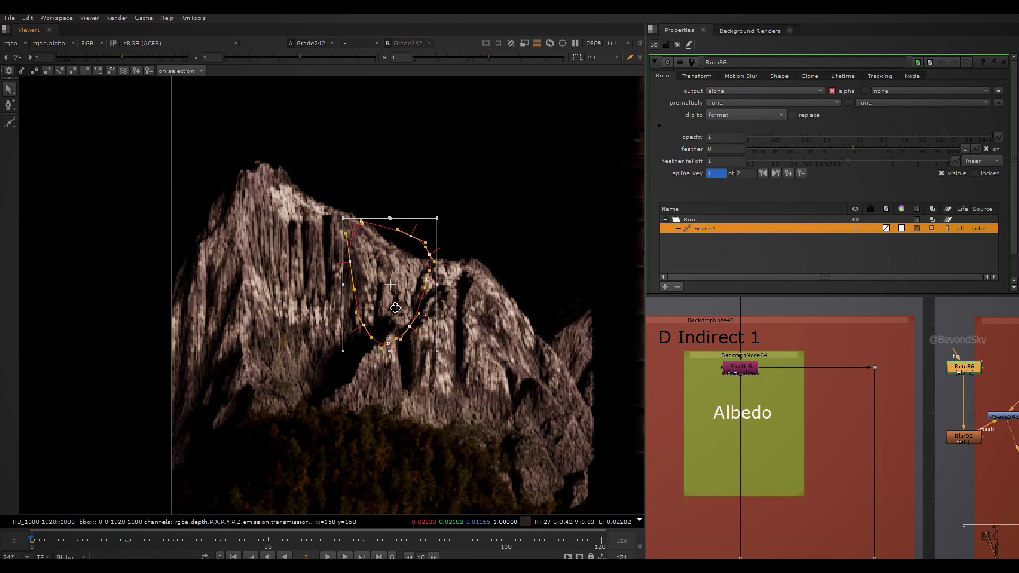
{"action": "middle_click_drag", "start_coordinate": [395, 308], "coordinate": [320, 301]}
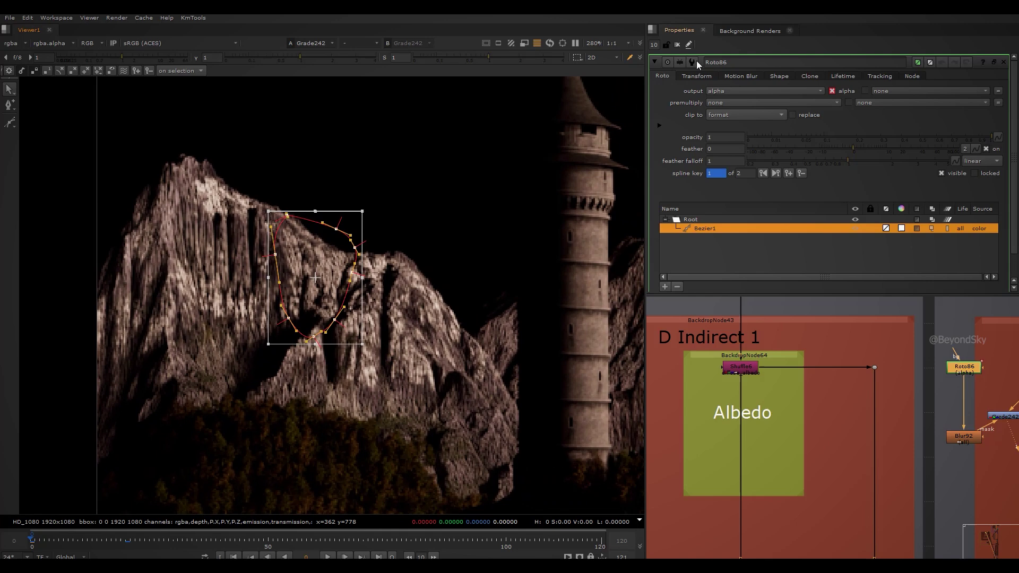
{"action": "left_click", "coordinate": [677, 45]}
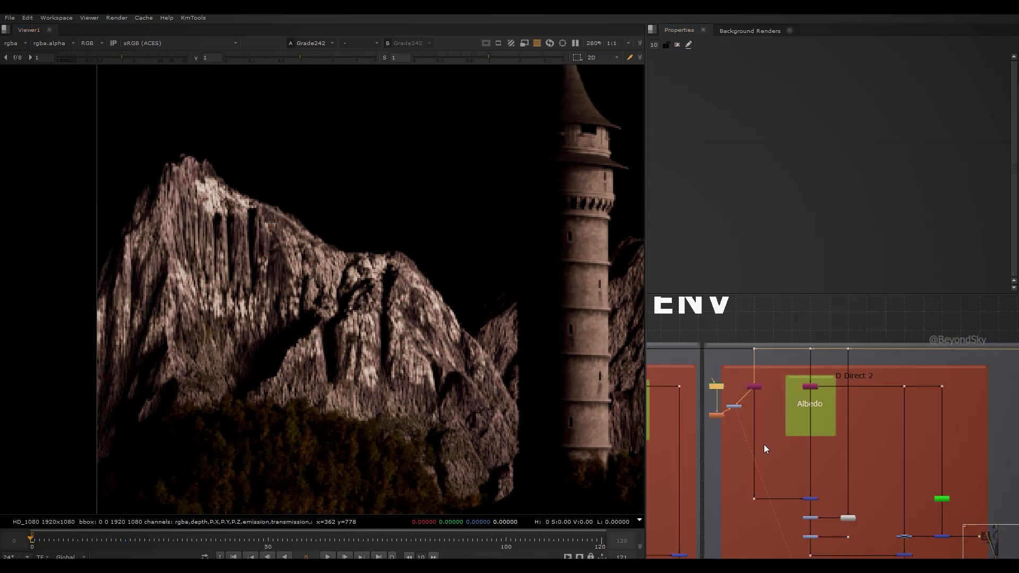
Add a P_Matte node above the D Direct 2 backdrop and connect it to the dot feeding Shuffle3
{"action": "middle_click_drag", "start_coordinate": [813, 434], "coordinate": [805, 458]}
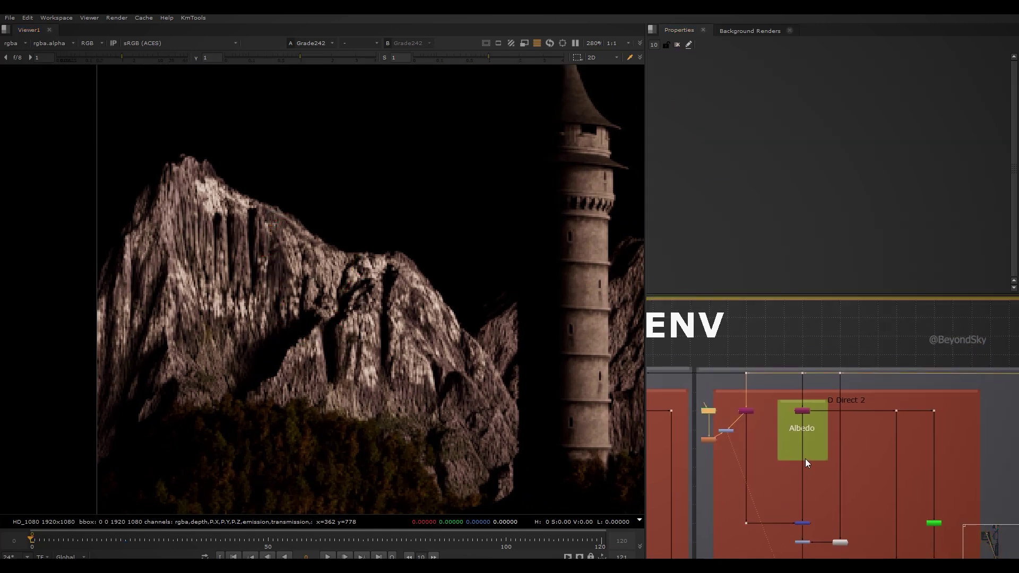
{"action": "middle_click_drag", "start_coordinate": [835, 489], "coordinate": [859, 458]}
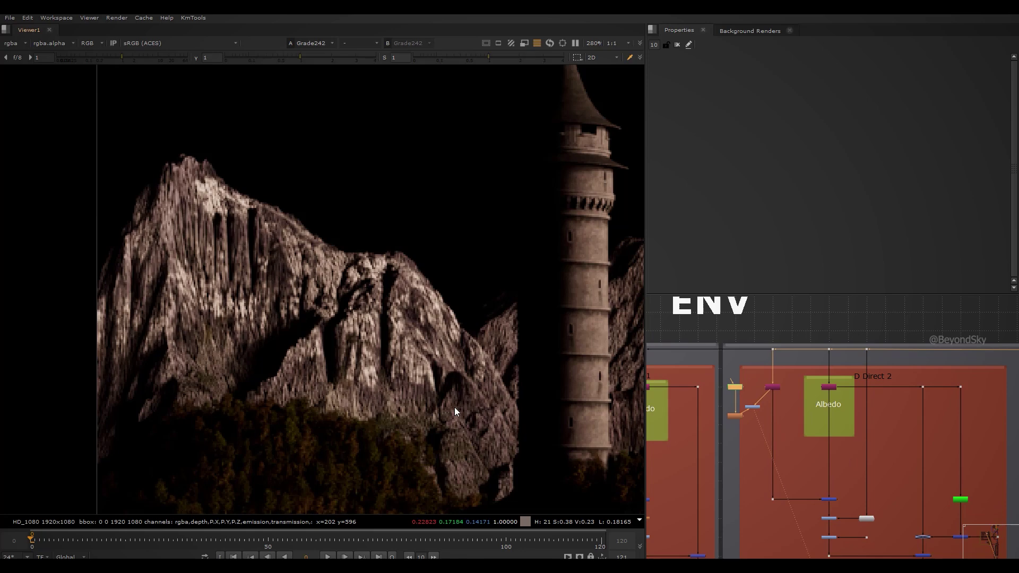
{"action": "middle_click_drag", "start_coordinate": [797, 436], "coordinate": [818, 428]}
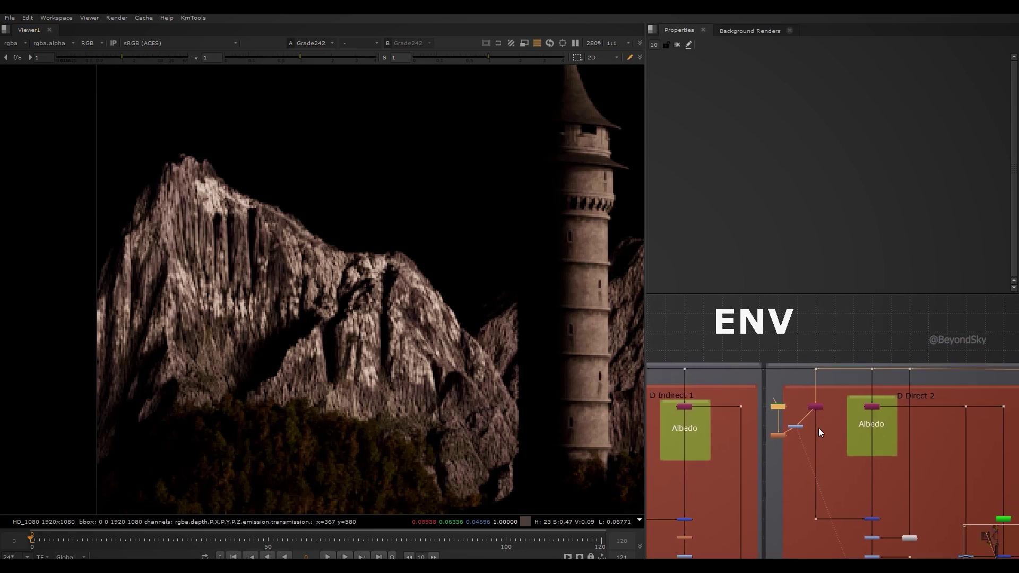
{"action": "middle_click_drag", "start_coordinate": [950, 396], "coordinate": [854, 406]}
{"action": "key", "text": "Tab"}
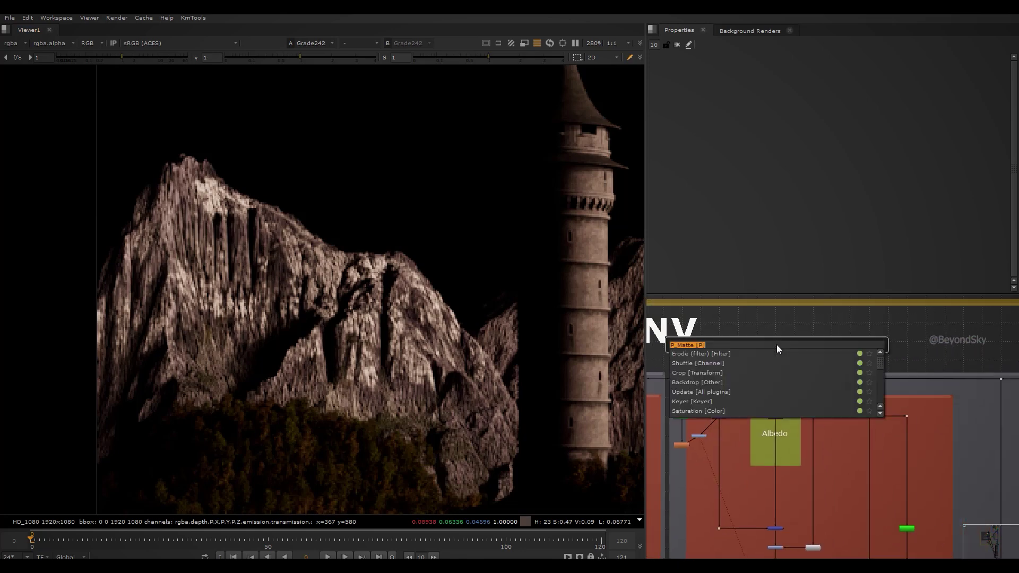
{"action": "type", "text": "pmat"}
{"action": "key", "text": "Return"}
{"action": "scroll", "coordinate": [775, 345], "scroll_direction": "up", "scroll_amount": 3}
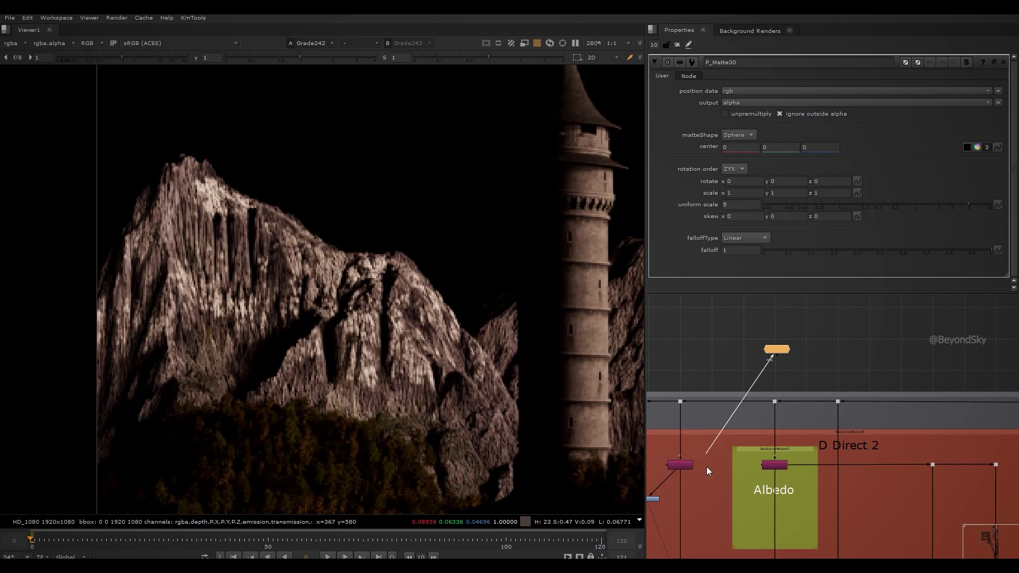
{"action": "middle_click_drag", "start_coordinate": [773, 353], "coordinate": [818, 320]}
{"action": "left_click_drag", "start_coordinate": [829, 316], "coordinate": [827, 307]}
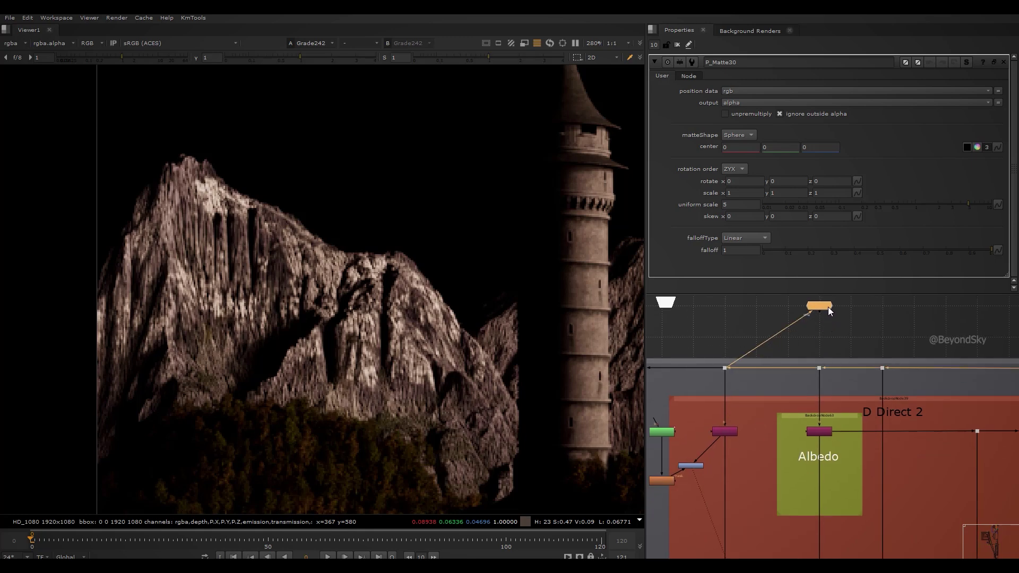
View the P_Matte node's output and set its position data to the P layer
{"action": "key", "text": "1"}
{"action": "left_click", "coordinate": [827, 345]}
{"action": "middle_click_drag", "start_coordinate": [827, 351], "coordinate": [807, 396]}
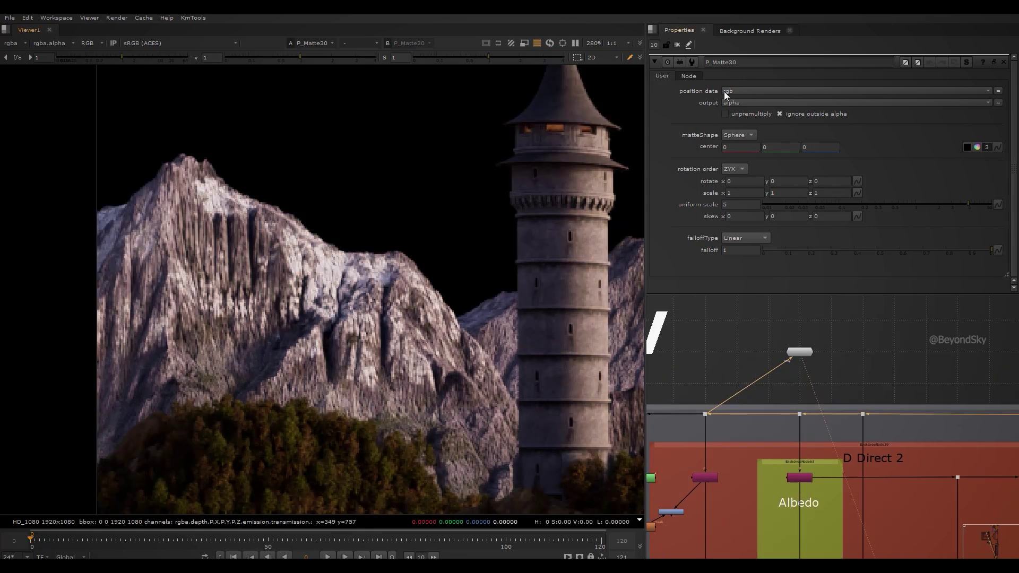
{"action": "left_click", "coordinate": [733, 91]}
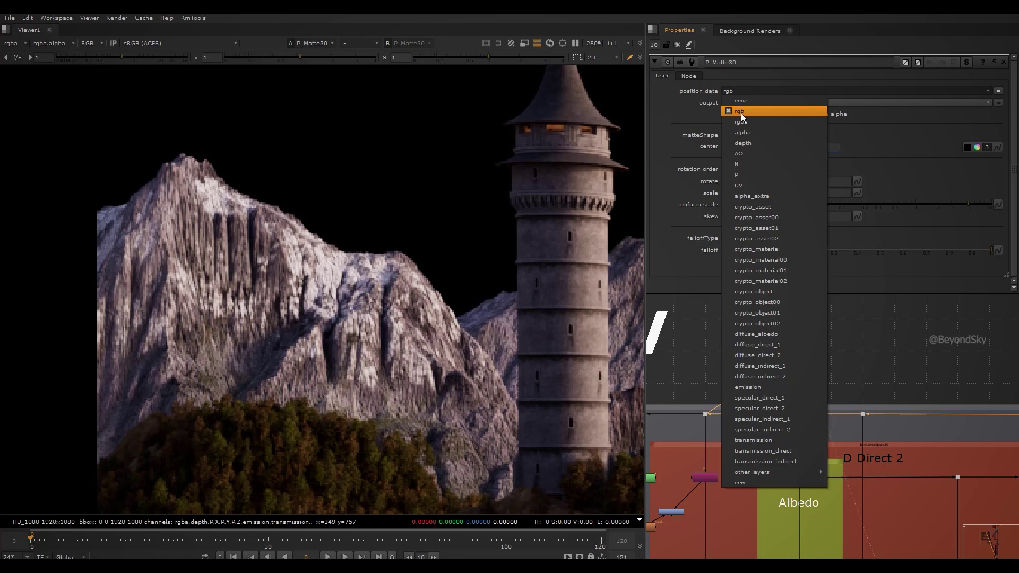
{"action": "left_click", "coordinate": [749, 173]}
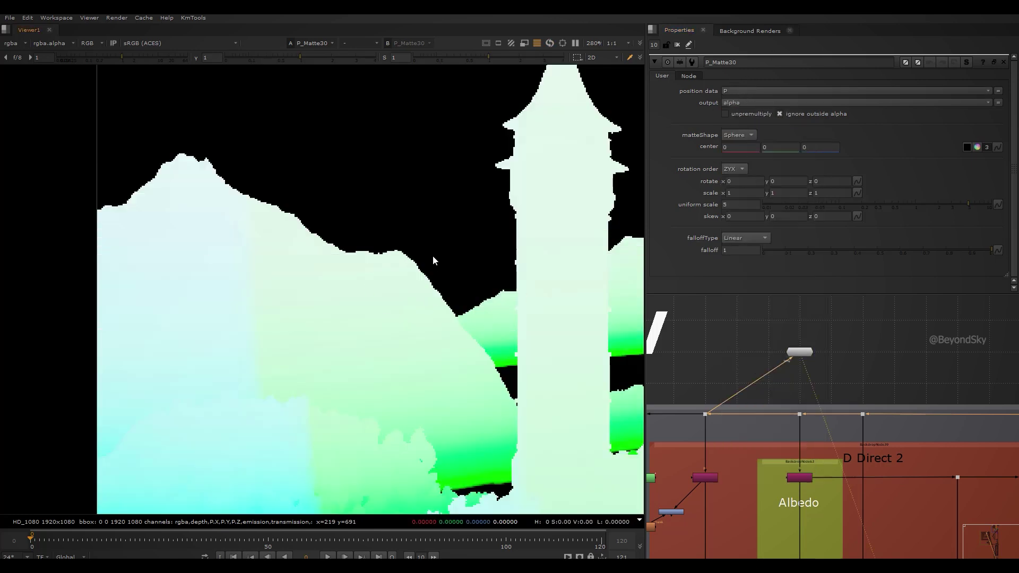
Sample the matte centre from the position pass on the tower's upper part and display the alpha channel
{"action": "key", "text": "f"}
{"action": "scroll", "coordinate": [816, 351], "scroll_direction": "up", "scroll_amount": 5}
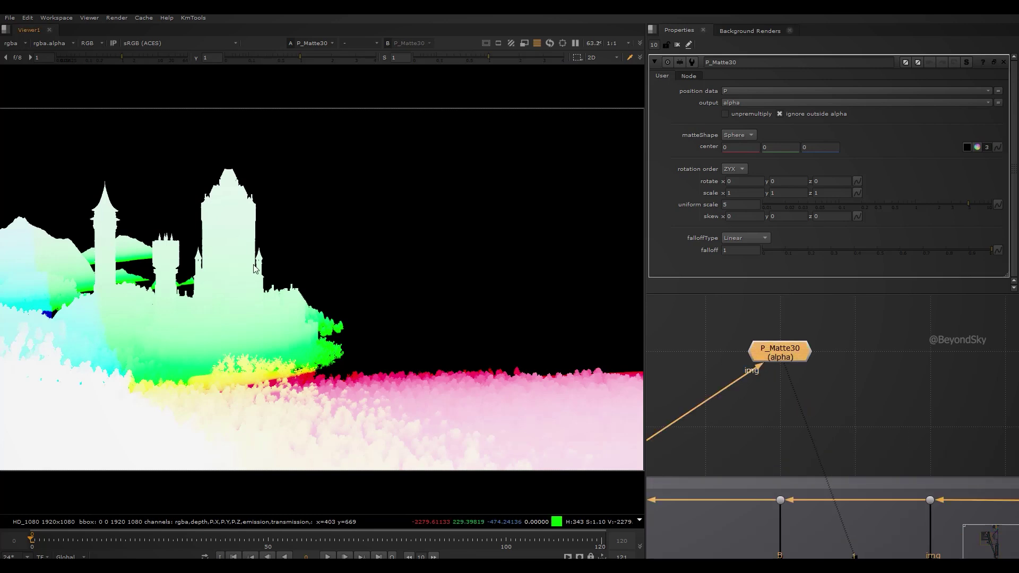
{"action": "middle_click_drag", "start_coordinate": [255, 268], "coordinate": [430, 295]}
{"action": "scroll", "coordinate": [429, 294], "scroll_direction": "up", "scroll_amount": 2}
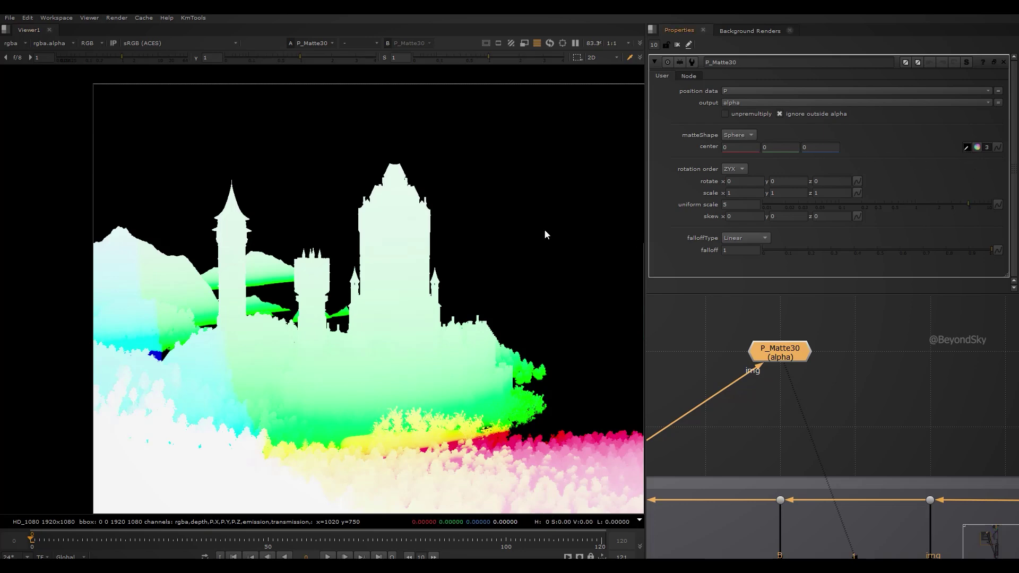
{"action": "scroll", "coordinate": [531, 238], "scroll_direction": "up", "scroll_amount": 4}
{"action": "scroll", "coordinate": [352, 263], "scroll_direction": "up", "scroll_amount": 5}
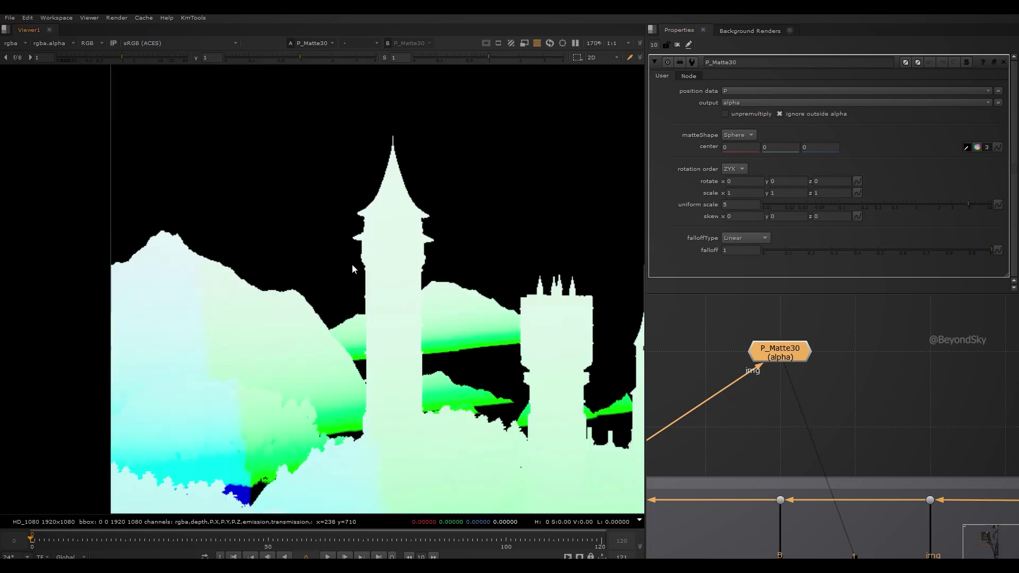
{"action": "left_click", "coordinate": [427, 222], "text": "ctrl"}
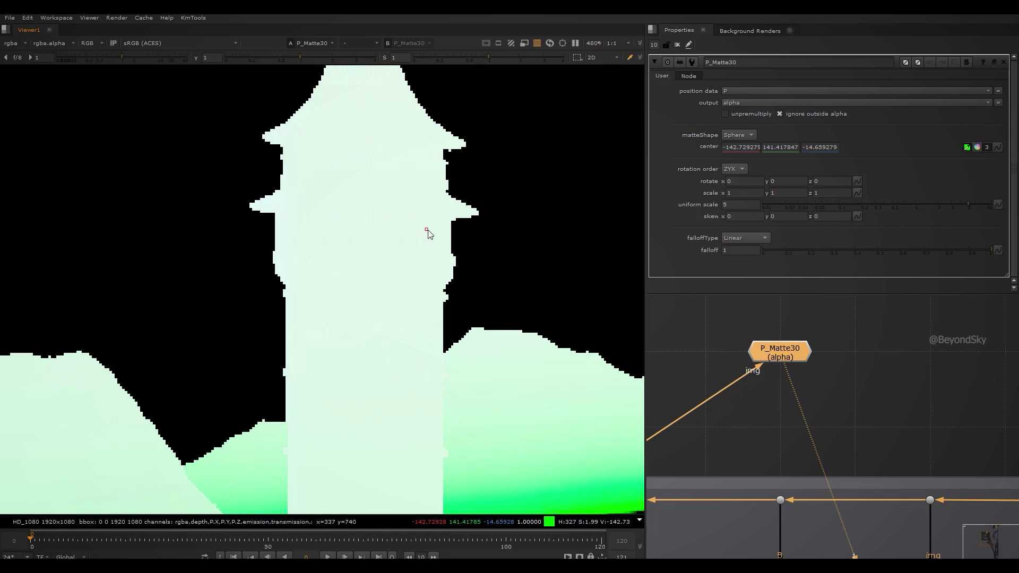
{"action": "key", "text": "a"}
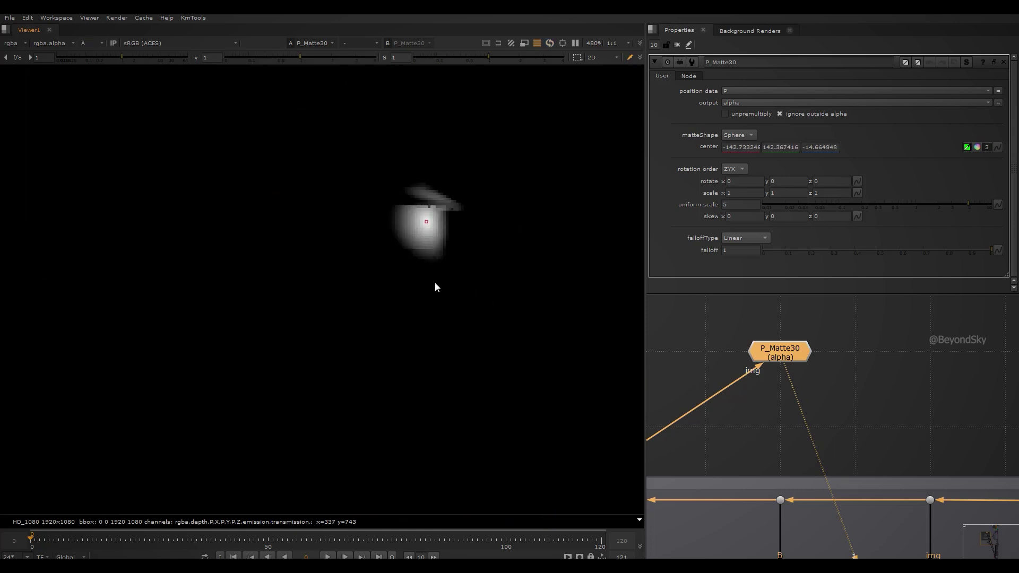
Resample the matte centre down the tower and onto the castle, at about -20.15, 51.58, -52.67
{"action": "middle_click_drag", "start_coordinate": [431, 219], "coordinate": [388, 224]}
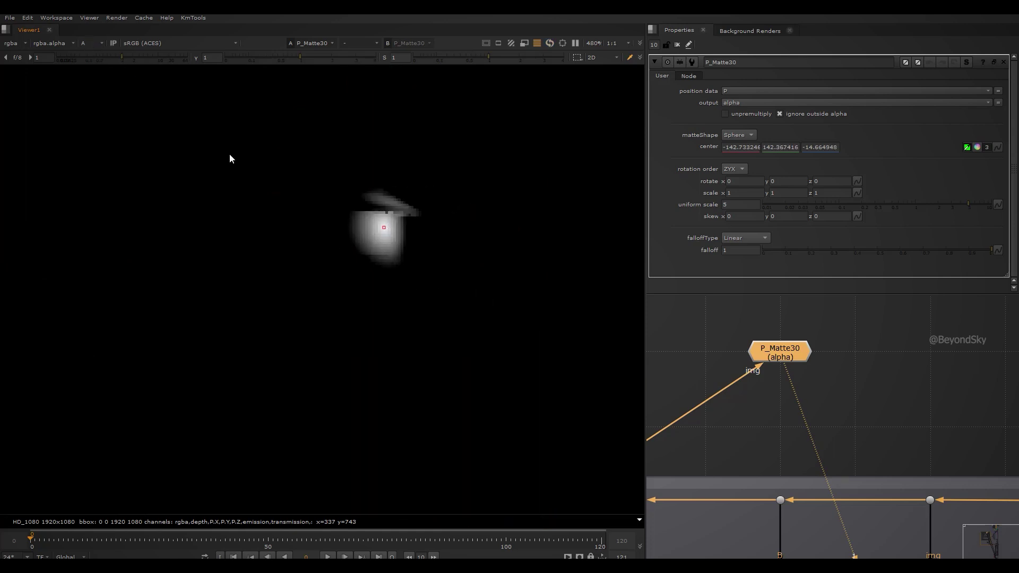
{"action": "mouse_move", "coordinate": [387, 234]}
{"action": "left_mouse_down", "text": "ctrl"}
{"action": "mouse_move", "coordinate": [378, 301]}
{"action": "mouse_move", "coordinate": [360, 317]}
{"action": "mouse_move", "coordinate": [325, 266]}
{"action": "mouse_move", "coordinate": [304, 268]}
{"action": "mouse_move", "coordinate": [294, 309]}
{"action": "mouse_move", "coordinate": [271, 247]}
{"action": "mouse_move", "coordinate": [358, 240]}
{"action": "mouse_move", "coordinate": [361, 336]}
{"action": "mouse_move", "coordinate": [369, 298]}
{"action": "left_mouse_up", "text": "ctrl"}
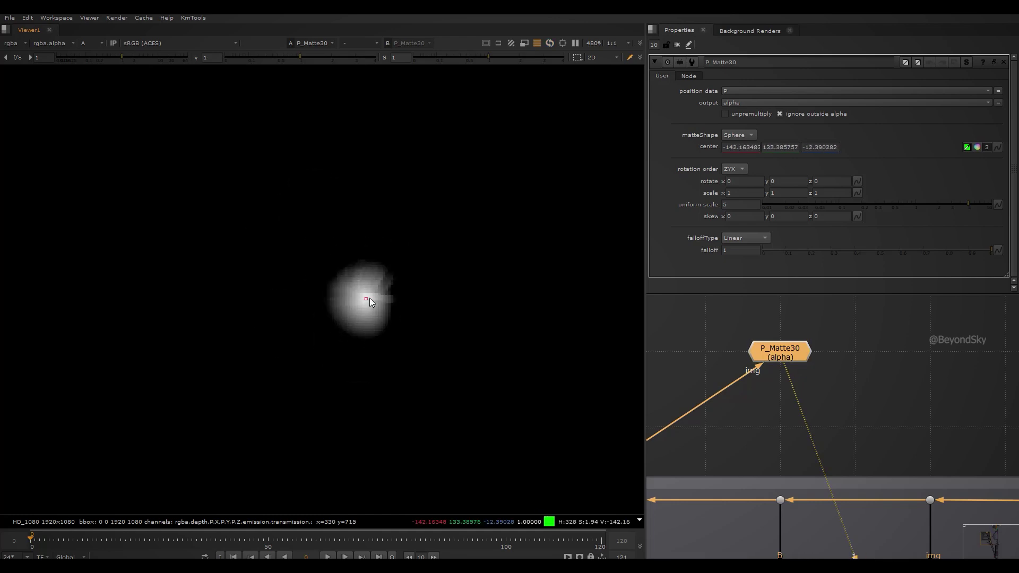
{"action": "scroll", "coordinate": [304, 186], "scroll_direction": "down", "scroll_amount": 5}
{"action": "scroll", "coordinate": [305, 190], "scroll_direction": "down", "scroll_amount": 1}
{"action": "left_click_drag", "start_coordinate": [291, 196], "coordinate": [400, 335], "text": "ctrl"}
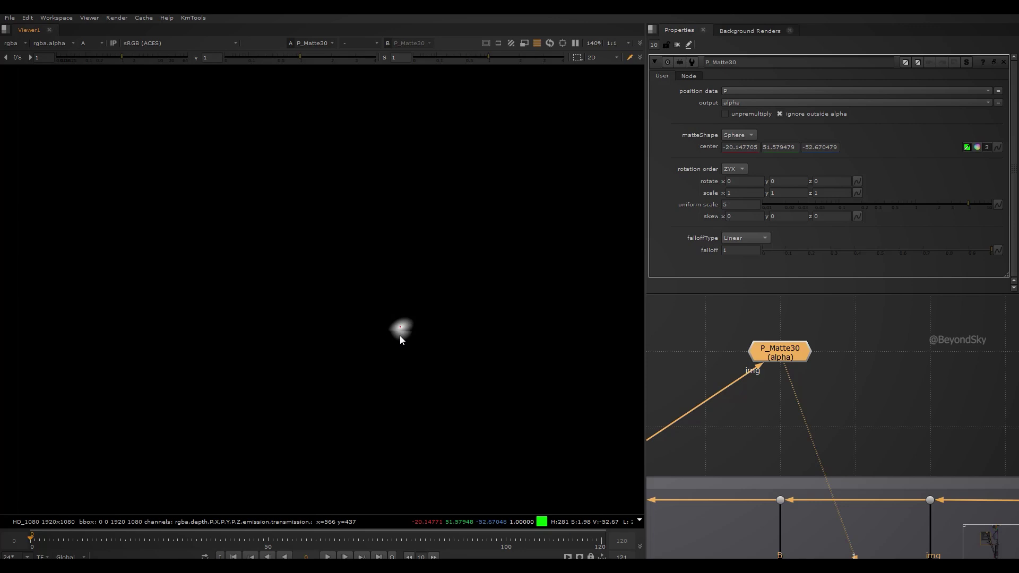
Raise the P_Matte's uniform scale to 21
{"action": "left_click", "coordinate": [739, 205]}
{"action": "key", "text": "Up"}
{"action": "key", "text": "Up"}
{"action": "key", "text": "Up"}
{"action": "key", "text": "Up"}
{"action": "key", "text": "Up"}
{"action": "key", "text": "Up"}
{"action": "key", "text": "Up"}
{"action": "key", "text": "Up"}
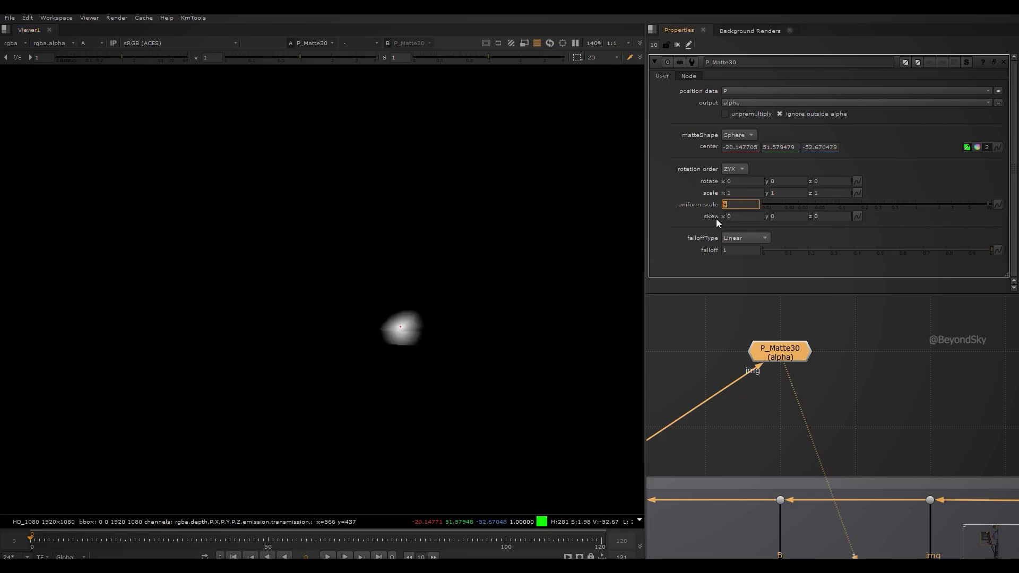
{"action": "key", "text": "Up"}
{"action": "key", "text": "Up"}
{"action": "key", "text": "Up"}
{"action": "key", "text": "Up"}
{"action": "key", "text": "Up"}
{"action": "key", "text": "Up"}
{"action": "key", "text": "Up"}
{"action": "key", "text": "Up"}
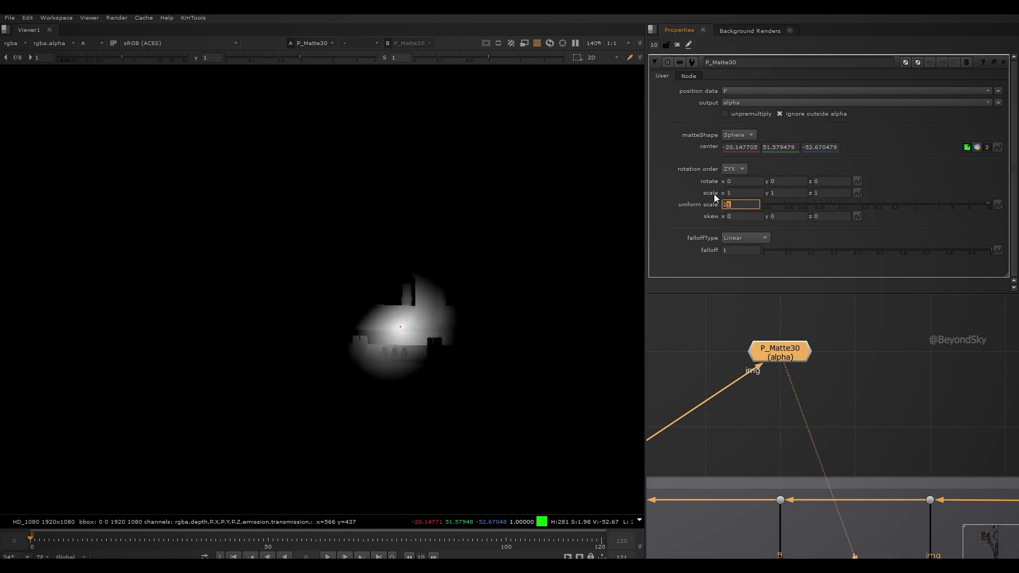
Set the matte's scale to x 10, y 5 and z 4
{"action": "left_click", "coordinate": [746, 195]}
{"action": "type", "text": "0"}
{"action": "left_click", "coordinate": [786, 196]}
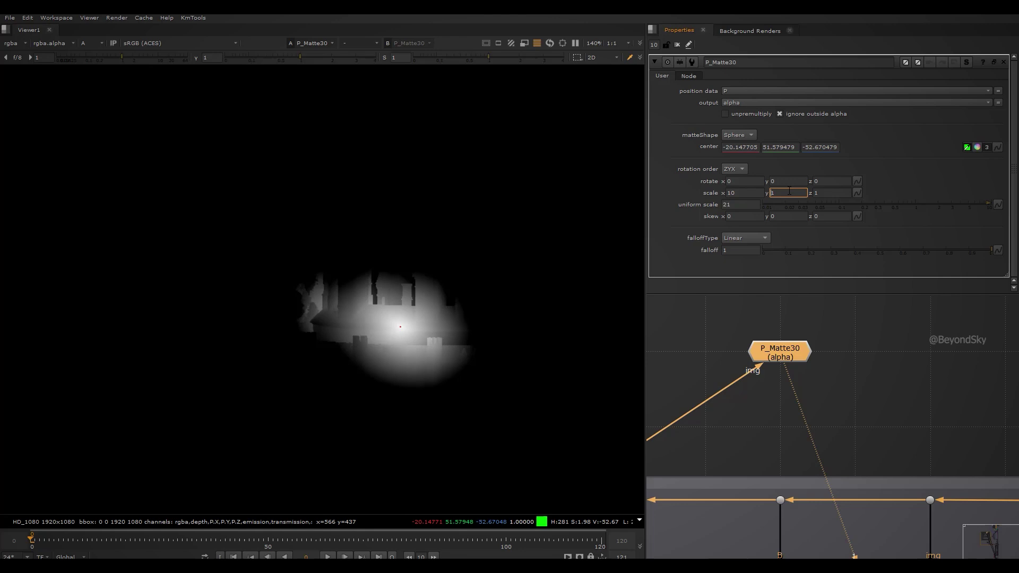
{"action": "key", "text": "Up"}
{"action": "key", "text": "Up"}
{"action": "key", "text": "Up"}
{"action": "scroll", "coordinate": [393, 237], "scroll_direction": "down", "scroll_amount": 2}
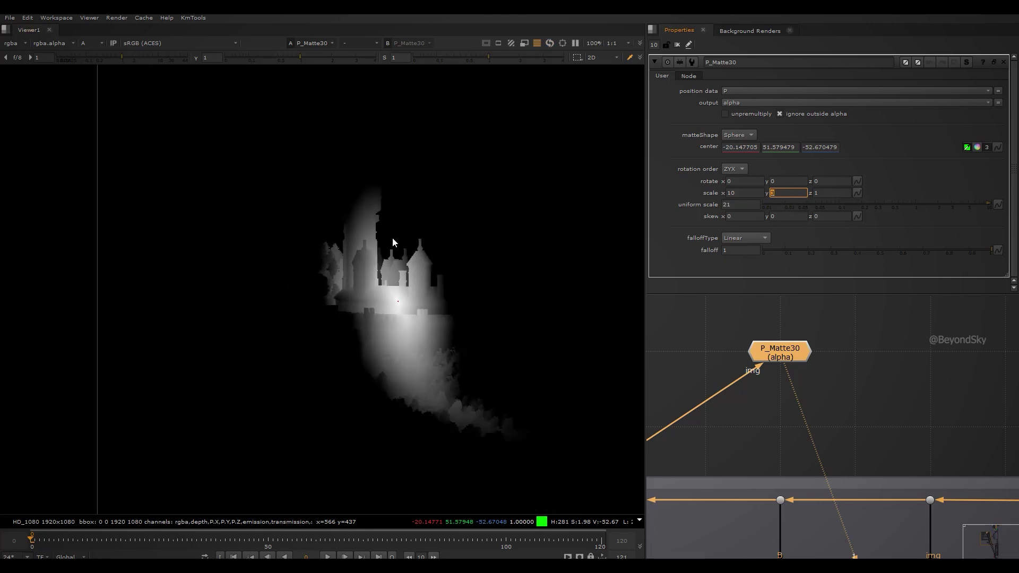
{"action": "key", "text": "Up"}
{"action": "middle_click_drag", "start_coordinate": [428, 320], "coordinate": [354, 303]}
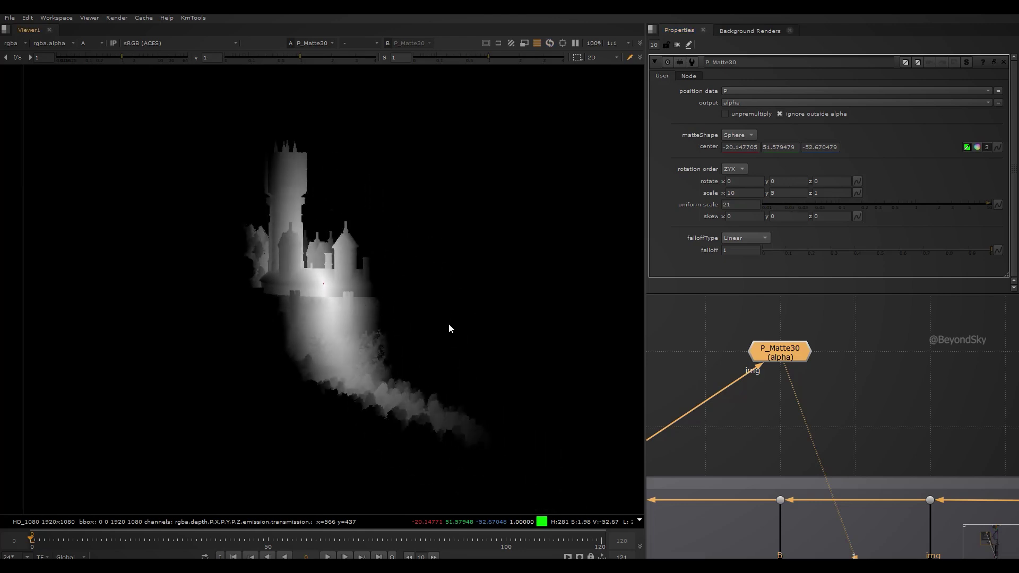
{"action": "left_click", "coordinate": [829, 192]}
{"action": "key", "text": "Up"}
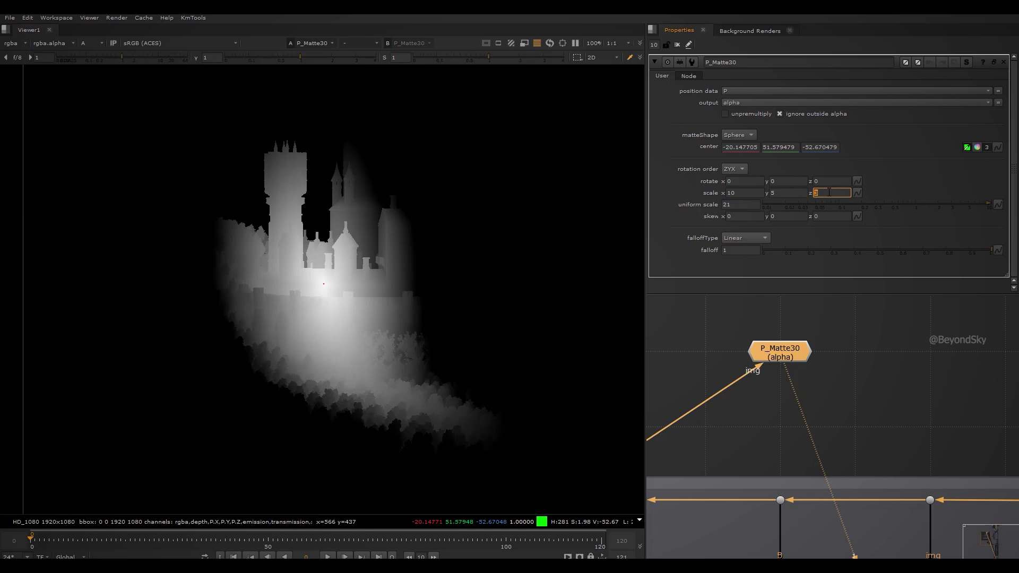
{"action": "key", "text": "Up"}
Resample the matte centre across the foreground forest and back to the castle's base, at about 10.77, 29.06, -100.57
{"action": "middle_click_drag", "start_coordinate": [413, 312], "coordinate": [280, 311]}
{"action": "scroll", "coordinate": [279, 310], "scroll_direction": "down", "scroll_amount": 2}
{"action": "left_click_drag", "start_coordinate": [296, 305], "coordinate": [352, 395], "text": "ctrl"}
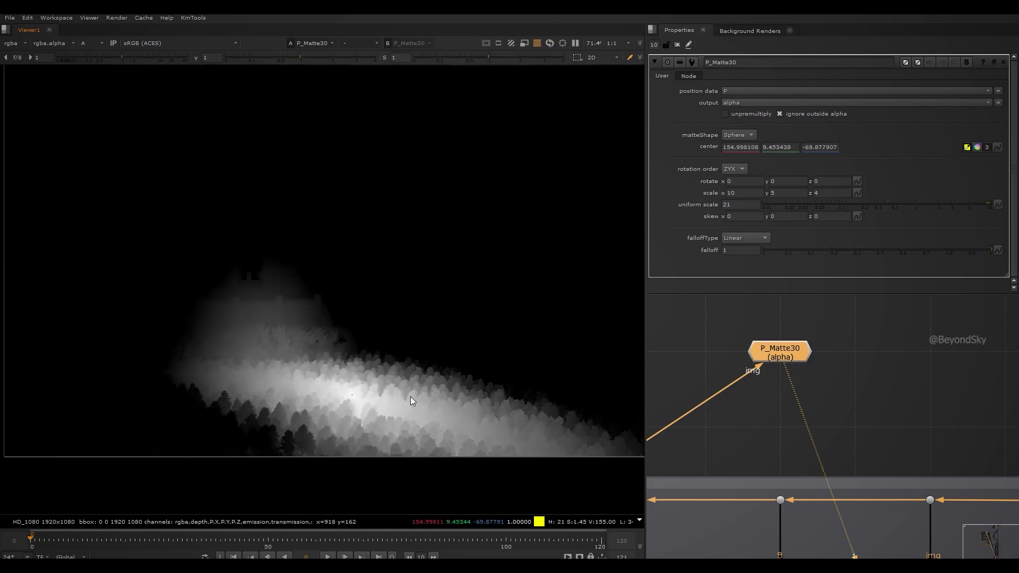
{"action": "left_click_drag", "start_coordinate": [548, 383], "coordinate": [274, 426], "text": "ctrl"}
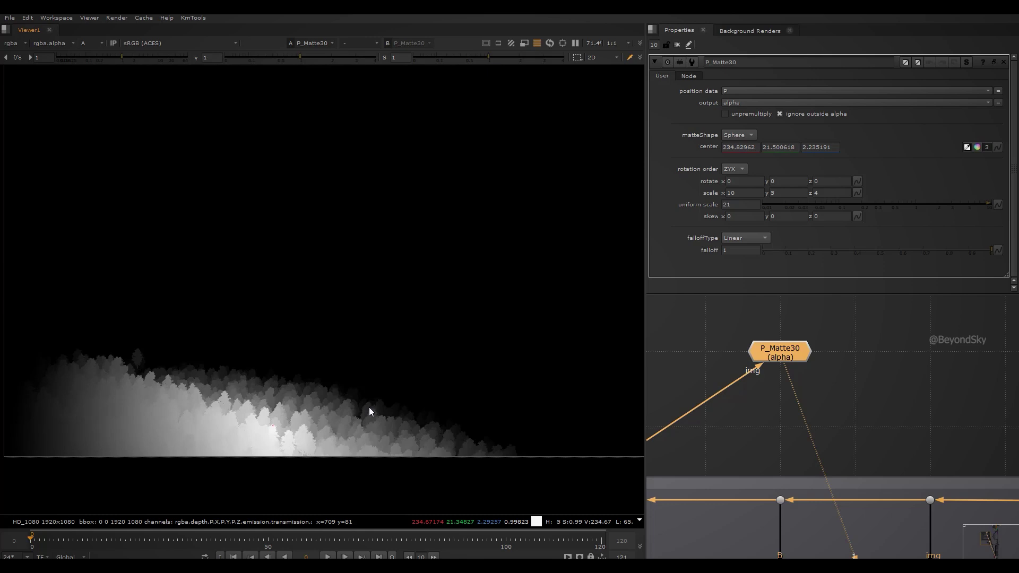
{"action": "key", "text": "f"}
{"action": "left_click_drag", "start_coordinate": [299, 431], "coordinate": [382, 423], "text": "ctrl"}
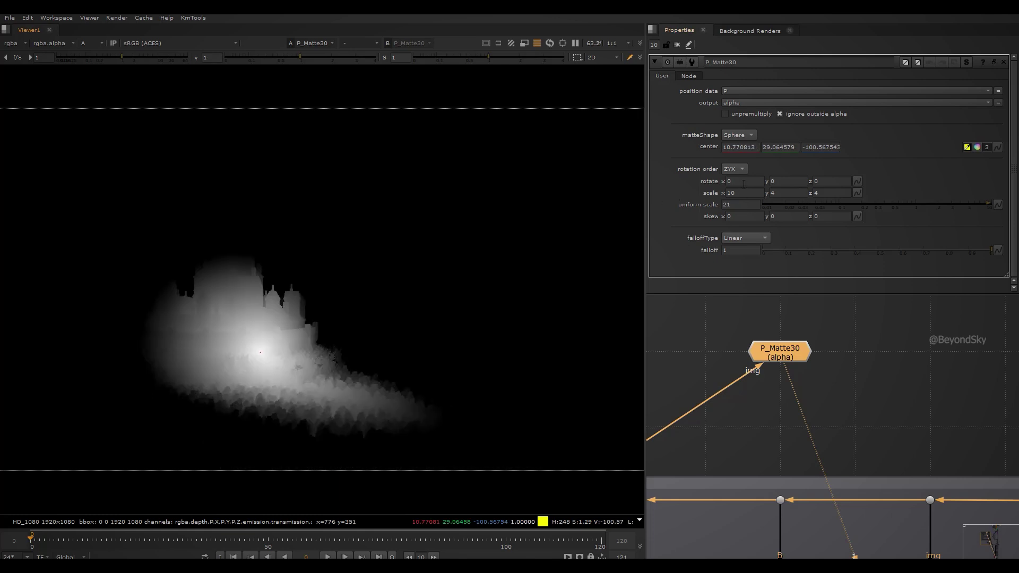
Rotate the matte shape to x 9, y 106 and z 29
{"action": "left_click", "coordinate": [743, 183]}
{"action": "key", "text": "Up"}
{"action": "left_click", "coordinate": [785, 183]}
{"action": "key", "text": "Up"}
{"action": "key", "text": "Up"}
{"action": "key", "text": "Up"}
{"action": "key", "text": "Up"}
{"action": "key", "text": "Up"}
{"action": "key", "text": "Up"}
{"action": "key", "text": "Up"}
{"action": "key", "text": "Up"}
{"action": "key", "text": "Up"}
{"action": "key", "text": "Up"}
{"action": "key", "text": "Up"}
{"action": "key", "text": "Up"}
{"action": "key", "text": "Up"}
{"action": "key", "text": "Up"}
{"action": "key", "text": "Up"}
{"action": "key", "text": "Up"}
{"action": "key", "text": "Up"}
{"action": "key", "text": "Up"}
{"action": "key", "text": "Up"}
{"action": "key", "text": "Up"}
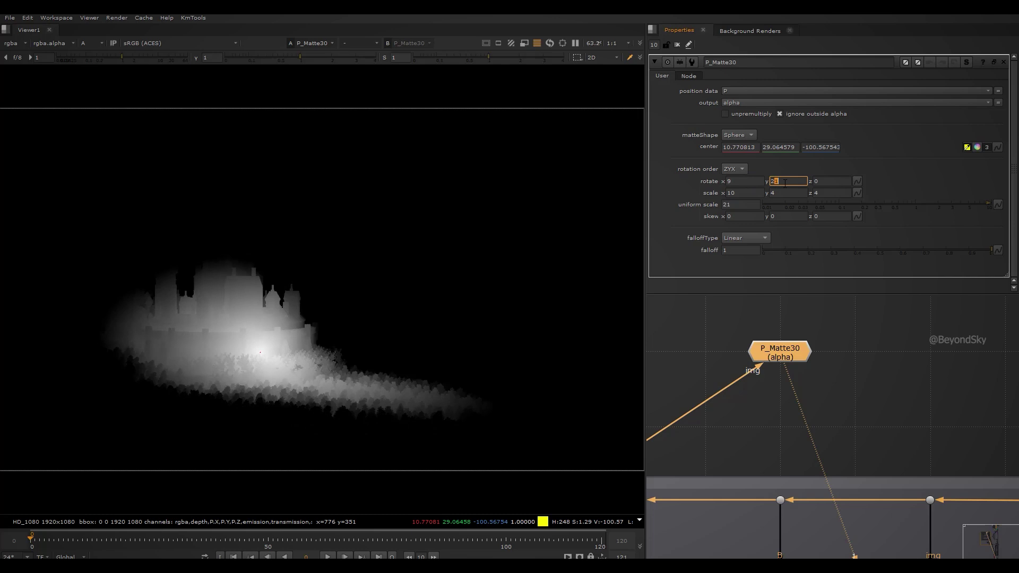
{"action": "key", "text": "Up"}
{"action": "key", "text": "Up"}
{"action": "key", "text": "Up"}
{"action": "key", "text": "Up"}
{"action": "key", "text": "Up"}
{"action": "key", "text": "Up"}
{"action": "key", "text": "Up"}
{"action": "key", "text": "Up"}
{"action": "key", "text": "Up"}
{"action": "key", "text": "Up"}
{"action": "key", "text": "Up"}
{"action": "key", "text": "Up"}
{"action": "key", "text": "Up"}
{"action": "key", "text": "Up"}
{"action": "key", "text": "Up"}
{"action": "key", "text": "Up"}
{"action": "key", "text": "Up"}
{"action": "key", "text": "Up"}
{"action": "key", "text": "Up"}
{"action": "key", "text": "Up"}
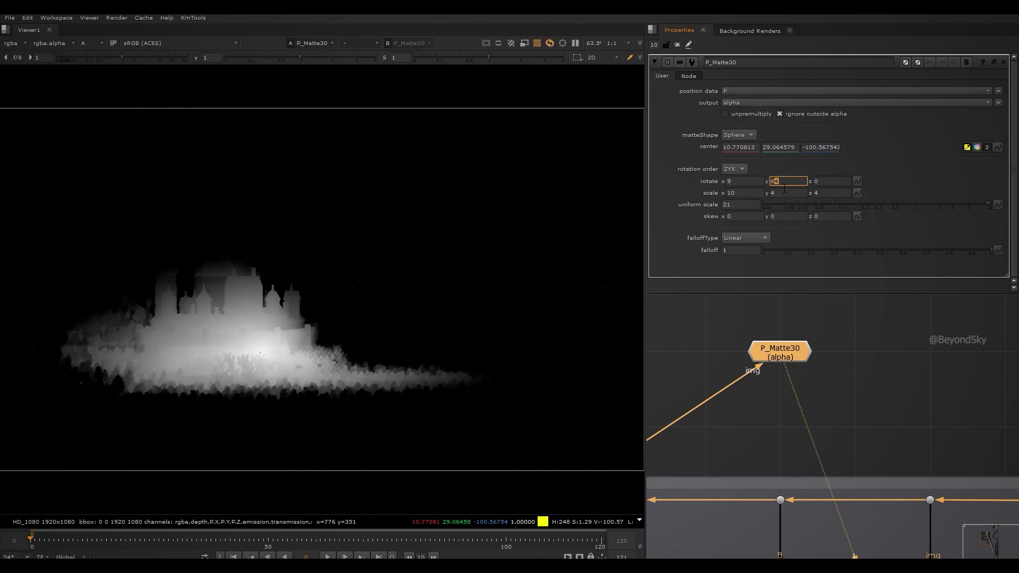
{"action": "key", "text": "Up"}
{"action": "key", "text": "Up"}
{"action": "key", "text": "Up"}
{"action": "key", "text": "Up"}
{"action": "key", "text": "Up"}
{"action": "key", "text": "Up"}
{"action": "key", "text": "Up"}
{"action": "key", "text": "Up"}
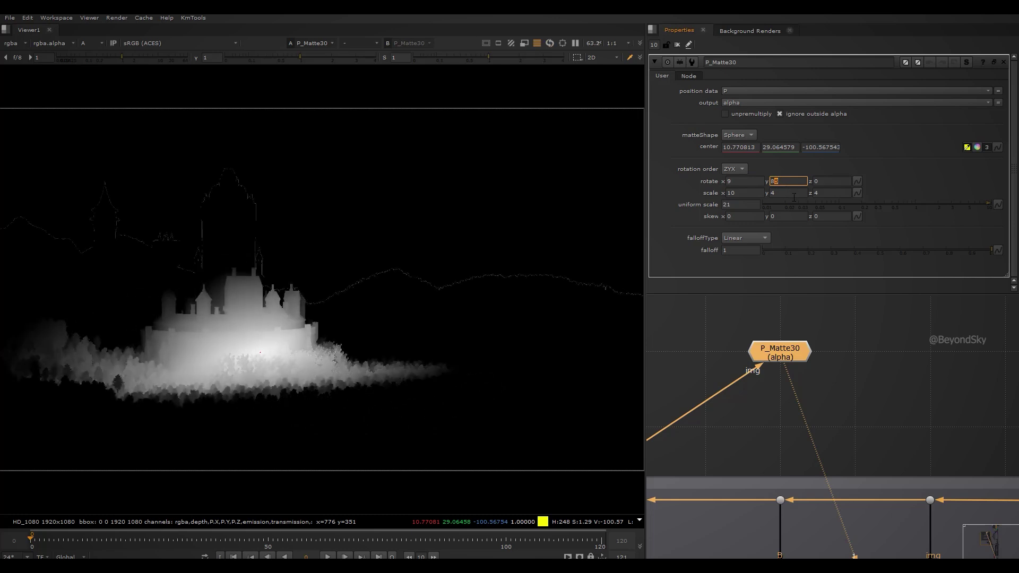
{"action": "key", "text": "Up"}
{"action": "key", "text": "Up"}
{"action": "key", "text": "Up"}
{"action": "key", "text": "Up"}
{"action": "key", "text": "Up"}
{"action": "key", "text": "Up"}
{"action": "key", "text": "Up"}
{"action": "key", "text": "Up"}
{"action": "key", "text": "Up"}
{"action": "key", "text": "Up"}
{"action": "key", "text": "Up"}
{"action": "key", "text": "Up"}
{"action": "key", "text": "Up"}
{"action": "key", "text": "Up"}
{"action": "key", "text": "Up"}
{"action": "key", "text": "Up"}
{"action": "key", "text": "Up"}
{"action": "key", "text": "Up"}
{"action": "key", "text": "Up"}
{"action": "key", "text": "Up"}
{"action": "key", "text": "Tab"}
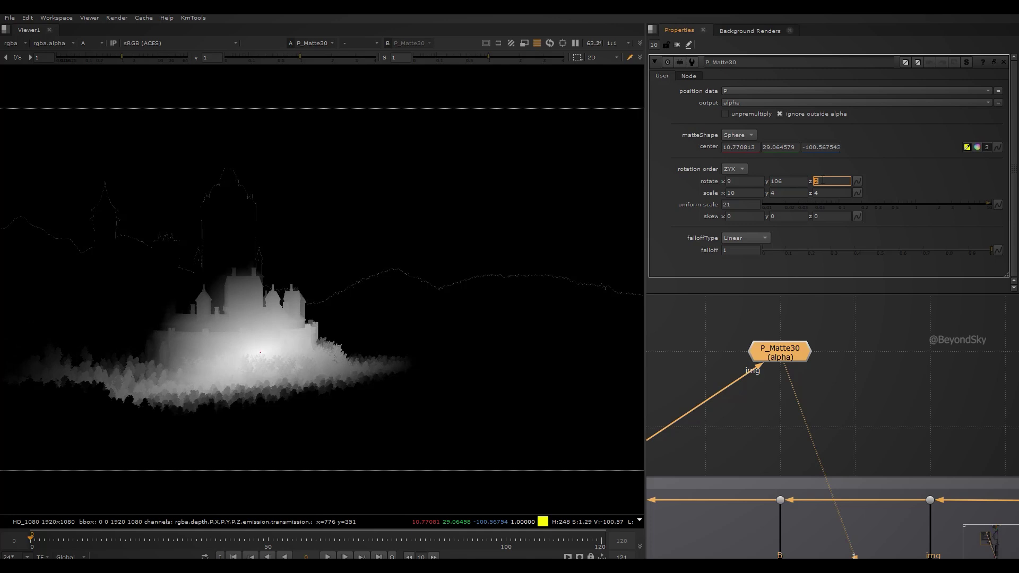
{"action": "key", "text": "Up"}
{"action": "key", "text": "Up"}
{"action": "key", "text": "Up"}
{"action": "key", "text": "Up"}
{"action": "key", "text": "Up"}
{"action": "key", "text": "Up"}
{"action": "key", "text": "Up"}
{"action": "key", "text": "Up"}
{"action": "key", "text": "Up"}
{"action": "key", "text": "Up"}
{"action": "key", "text": "Up"}
{"action": "key", "text": "Up"}
{"action": "key", "text": "Up"}
{"action": "key", "text": "Up"}
{"action": "key", "text": "Up"}
{"action": "key", "text": "Up"}
{"action": "key", "text": "Up"}
{"action": "key", "text": "Up"}
{"action": "key", "text": "Up"}
{"action": "key", "text": "Up"}
{"action": "key", "text": "Up"}
{"action": "key", "text": "Up"}
{"action": "key", "text": "Up"}
{"action": "key", "text": "Up"}
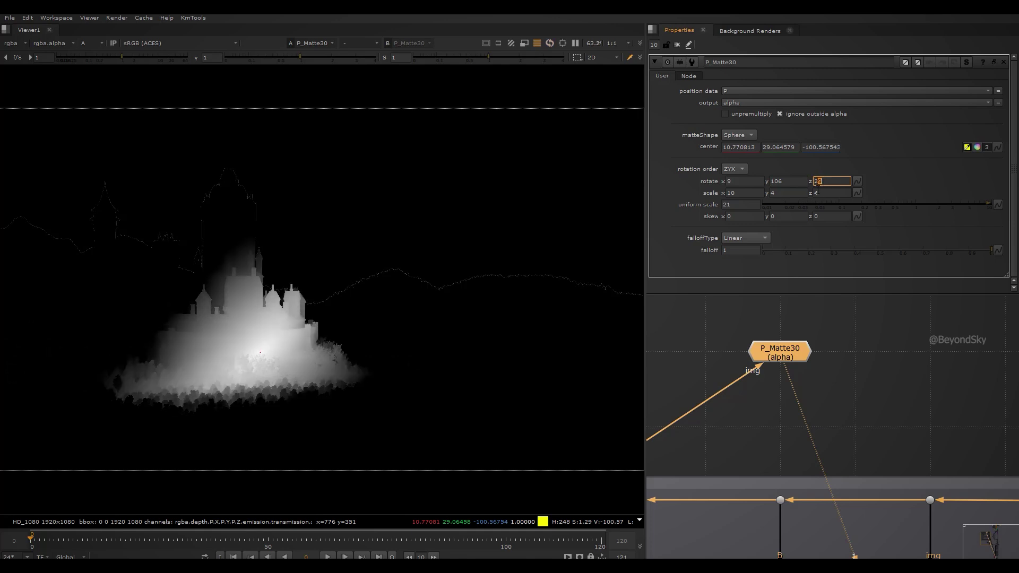
Resample the matte centre on the forest to the right of the castle, at about 153.26, 12.22, -171.01
{"action": "left_click", "coordinate": [435, 393], "text": "ctrl"}
{"action": "scroll", "coordinate": [440, 394], "scroll_direction": "up", "scroll_amount": 1}
{"action": "left_click", "coordinate": [445, 393], "text": "ctrl"}
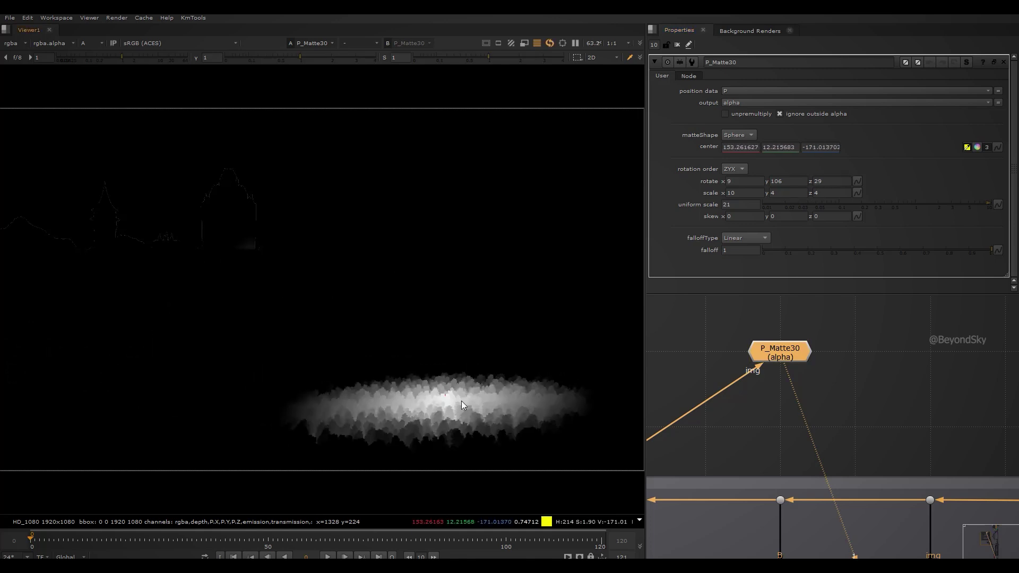
Change the matte shape to Cube and reduce its falloff to 0.245
{"action": "scroll", "coordinate": [459, 407], "scroll_direction": "up", "scroll_amount": 1}
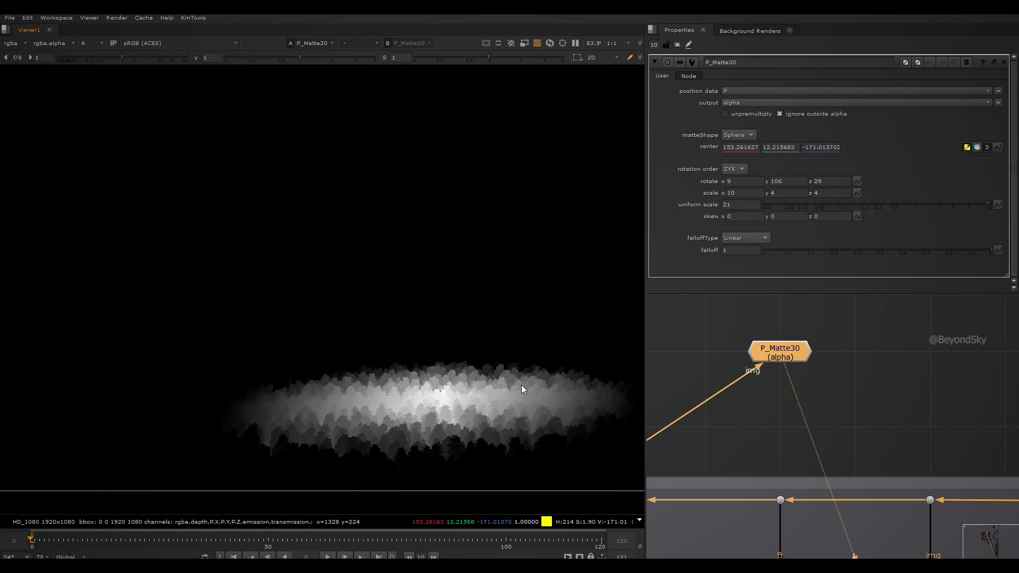
{"action": "left_click", "coordinate": [736, 136]}
{"action": "left_click", "coordinate": [743, 146]}
{"action": "scroll", "coordinate": [433, 404], "scroll_direction": "down", "scroll_amount": 3}
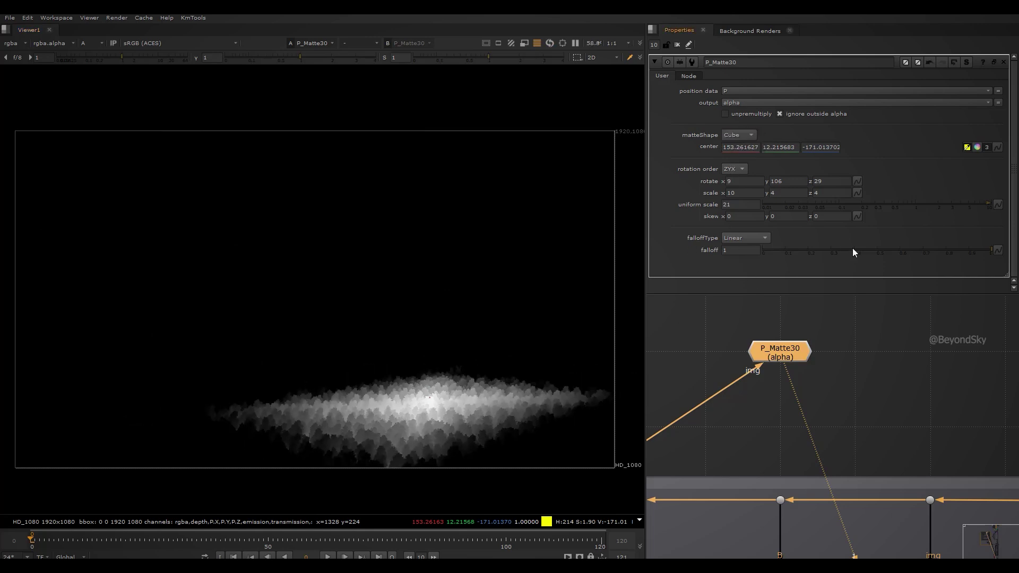
{"action": "left_click_drag", "start_coordinate": [920, 252], "coordinate": [819, 251]}
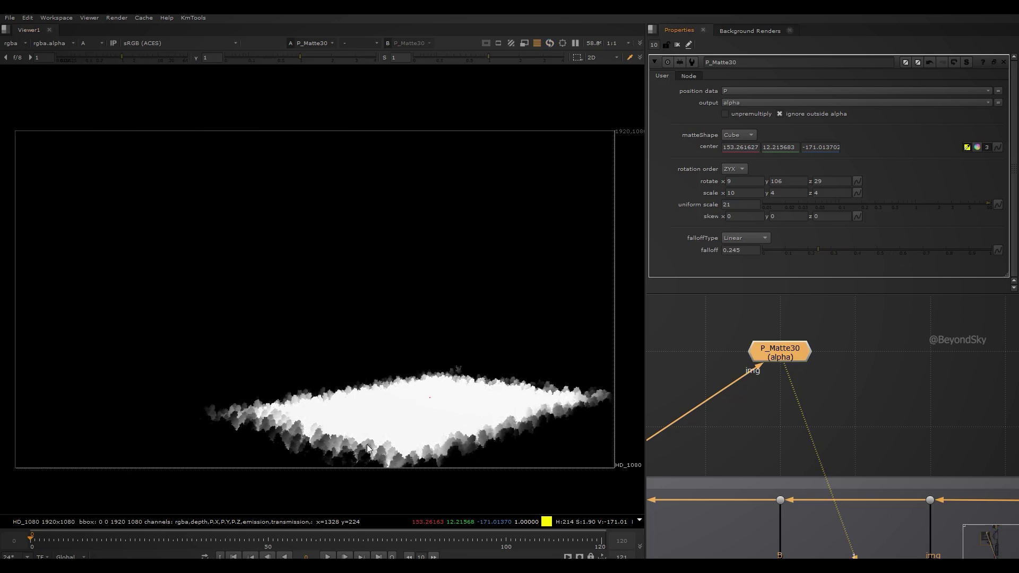
{"action": "left_click", "coordinate": [738, 136]}
{"action": "left_click", "coordinate": [747, 127]}
{"action": "left_click", "coordinate": [738, 135]}
{"action": "left_click", "coordinate": [737, 140]}
{"action": "left_click", "coordinate": [749, 239]}
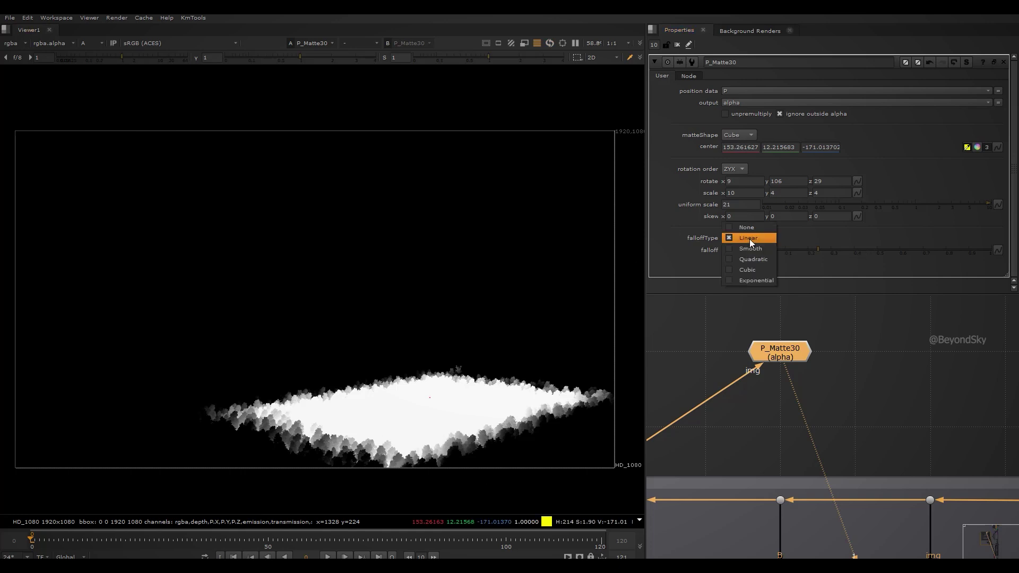
{"action": "left_click", "coordinate": [750, 238]}
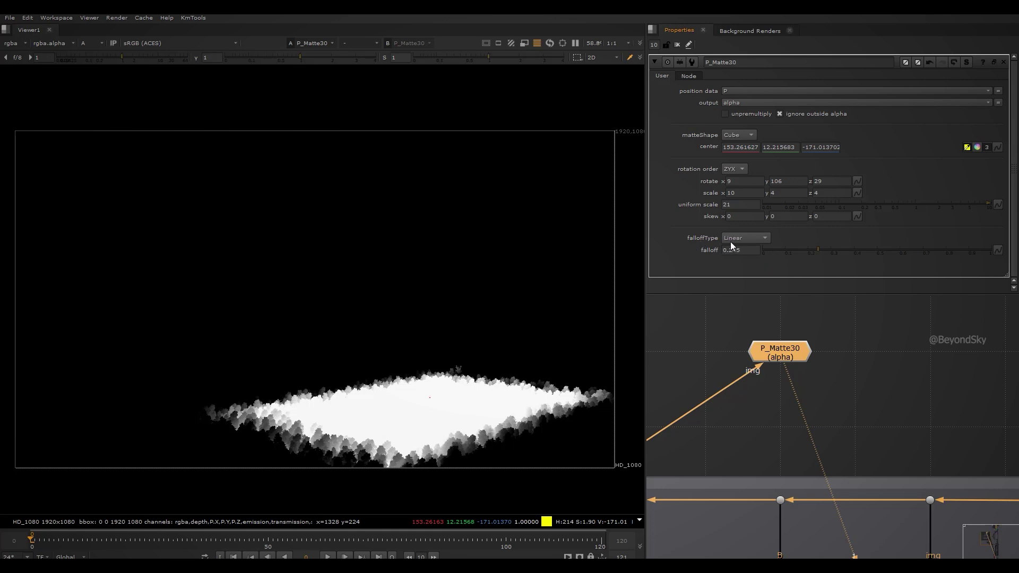
Try the Smooth and Quadratic falloff types on the cube matte and return it to Linear
{"action": "left_click", "coordinate": [735, 240]}
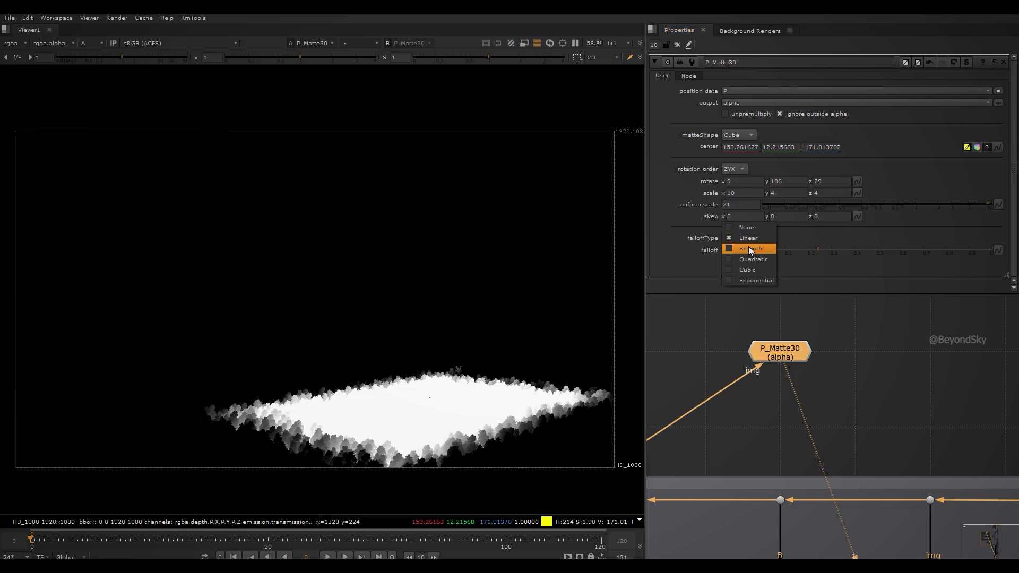
{"action": "left_click", "coordinate": [748, 247]}
{"action": "left_click", "coordinate": [749, 238]}
{"action": "left_click", "coordinate": [752, 248]}
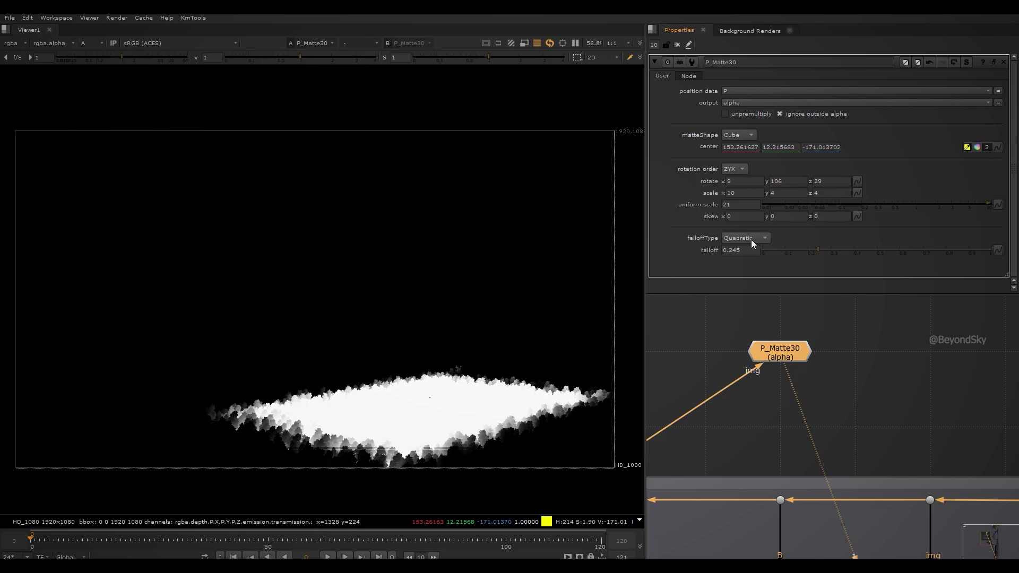
{"action": "left_click", "coordinate": [749, 238]}
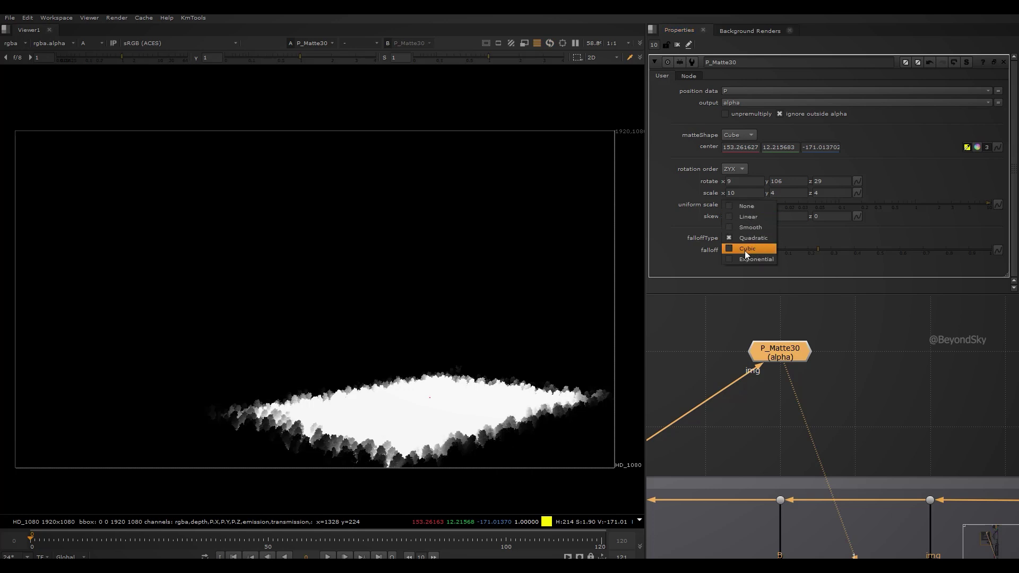
{"action": "left_click", "coordinate": [738, 218]}
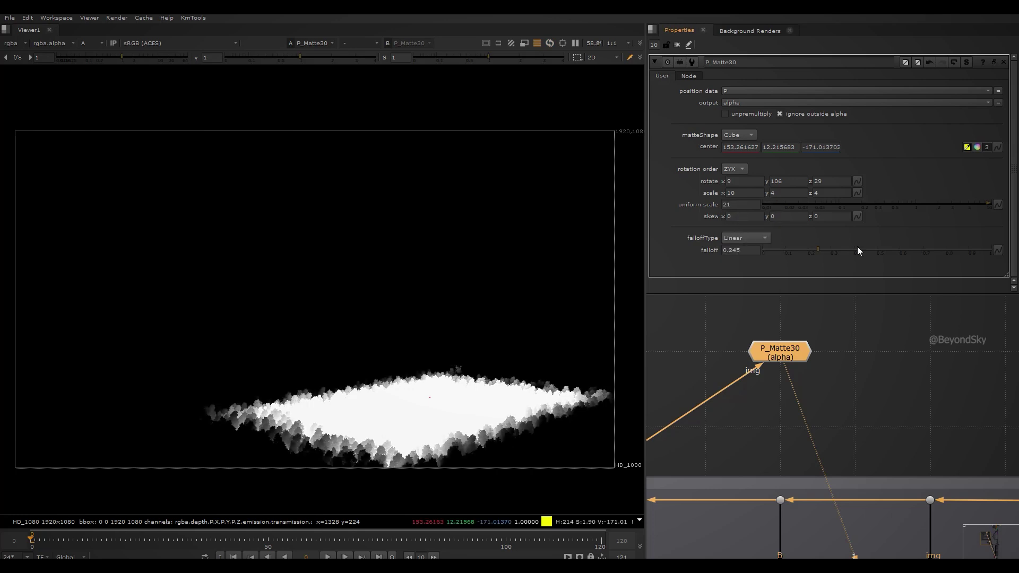
Increase the cube matte's falloff to 0.62
{"action": "left_click", "coordinate": [901, 250], "text": "ctrl"}
{"action": "left_click_drag", "start_coordinate": [880, 253], "coordinate": [903, 250]}
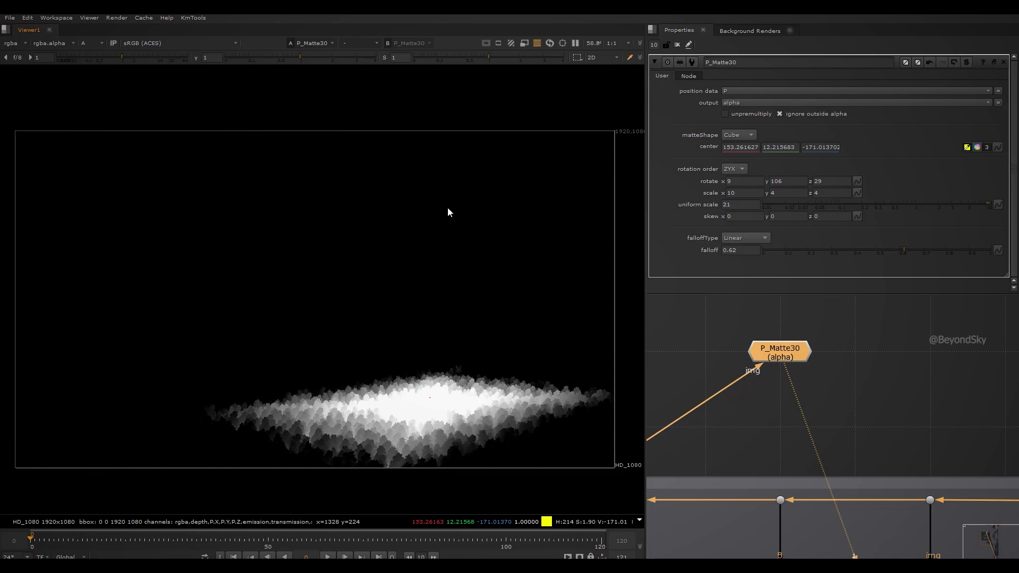
{"action": "key", "text": "f"}
View the albedo shuffle in D Direct 2 and the shuffle that extracts the first specular direct pass
{"action": "middle_click_drag", "start_coordinate": [814, 430], "coordinate": [909, 342]}
{"action": "scroll", "coordinate": [909, 341], "scroll_direction": "down", "scroll_amount": 2}
{"action": "middle_click_drag", "start_coordinate": [890, 474], "coordinate": [610, 239]}
{"action": "key", "text": "space"}
{"action": "scroll", "coordinate": [898, 377], "scroll_direction": "down", "scroll_amount": 1}
{"action": "middle_click_drag", "start_coordinate": [960, 156], "coordinate": [725, 373]}
{"action": "middle_click_drag", "start_coordinate": [868, 213], "coordinate": [661, 286]}
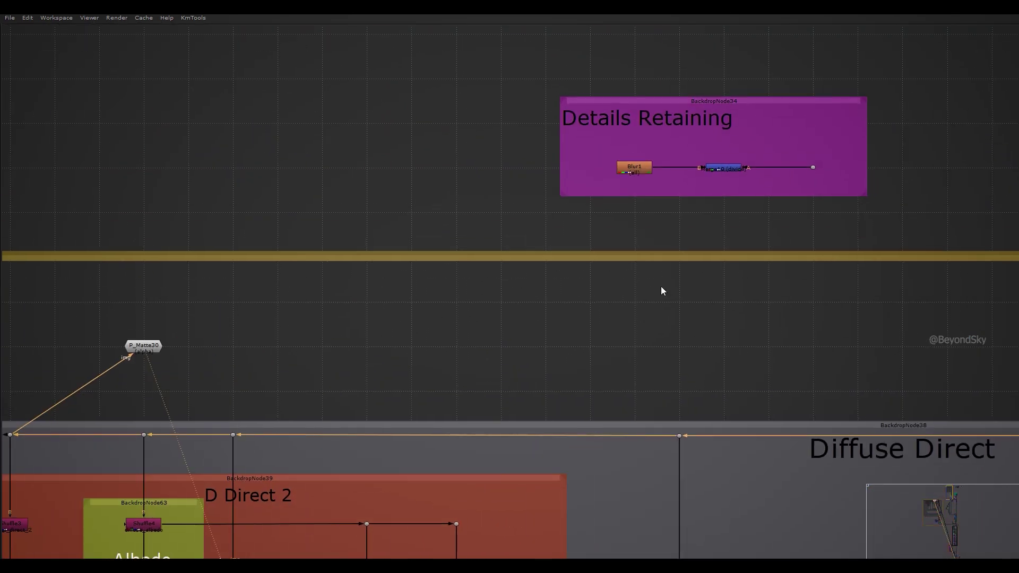
{"action": "scroll", "coordinate": [663, 290], "scroll_direction": "down", "scroll_amount": 6}
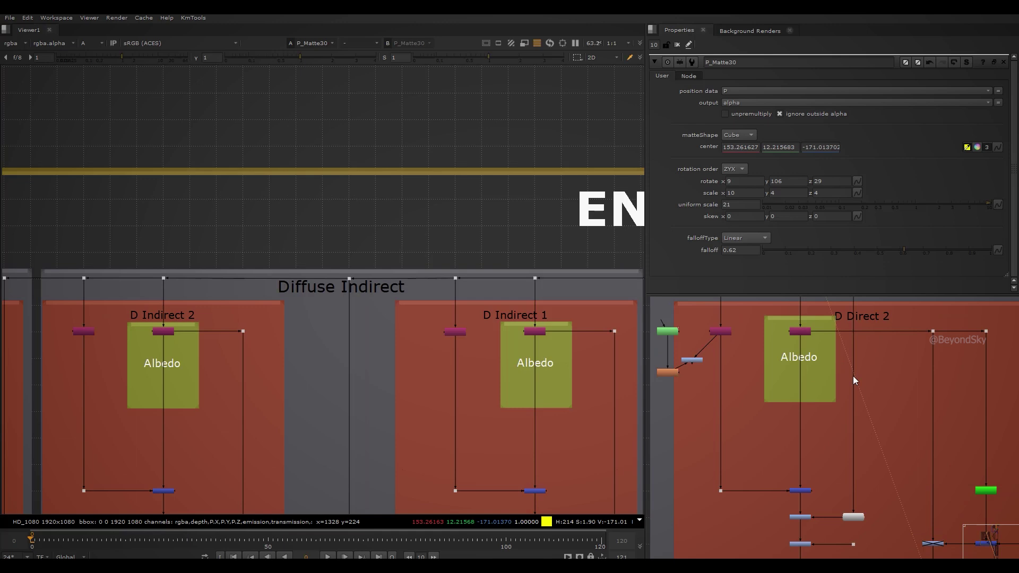
{"action": "left_click", "coordinate": [800, 331]}
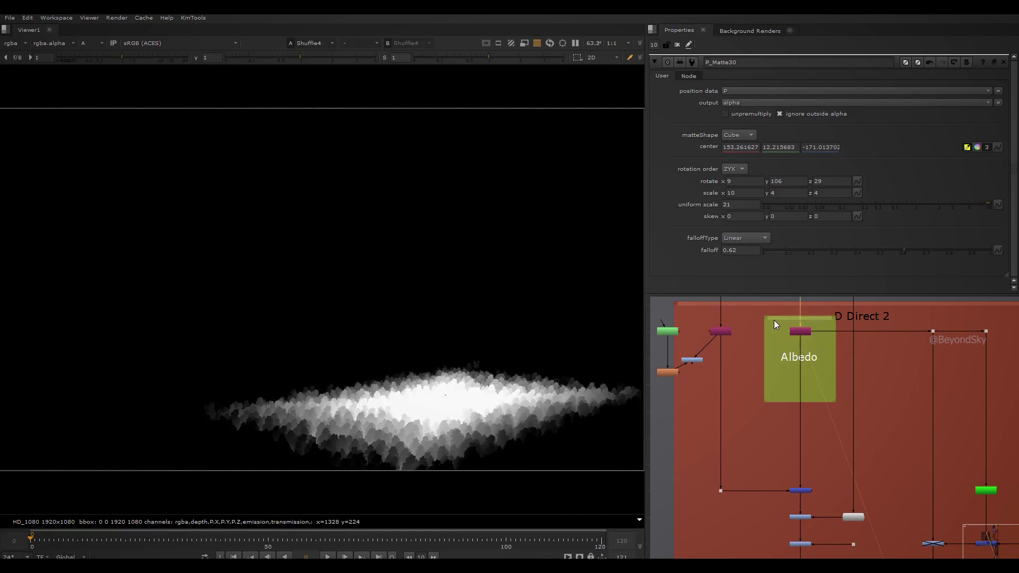
{"action": "key", "text": "1"}
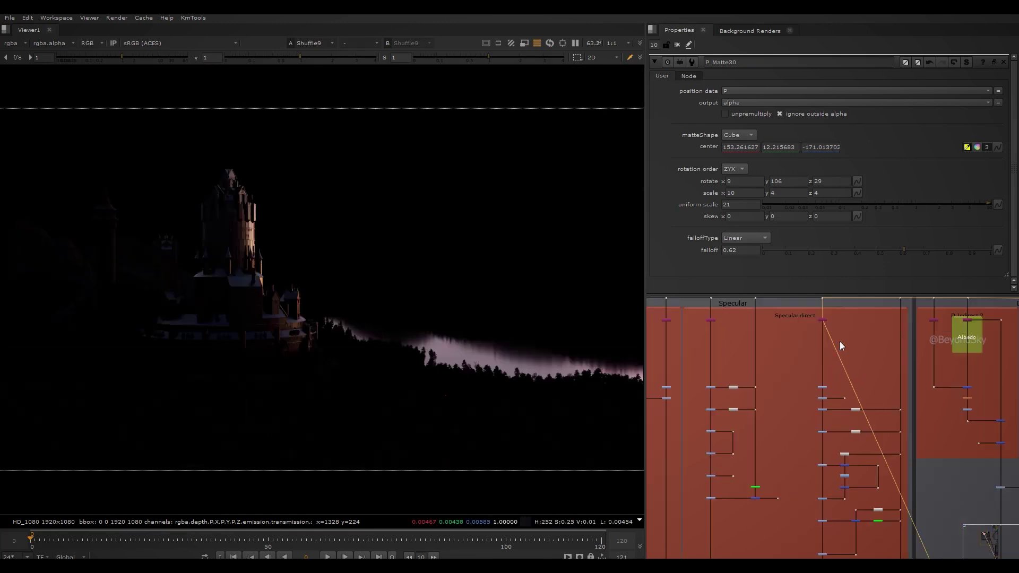
Branch a new Grade node off the specular direct shuffle and view it on the castle's lower turrets
{"action": "middle_click_drag", "start_coordinate": [916, 297], "coordinate": [734, 393]}
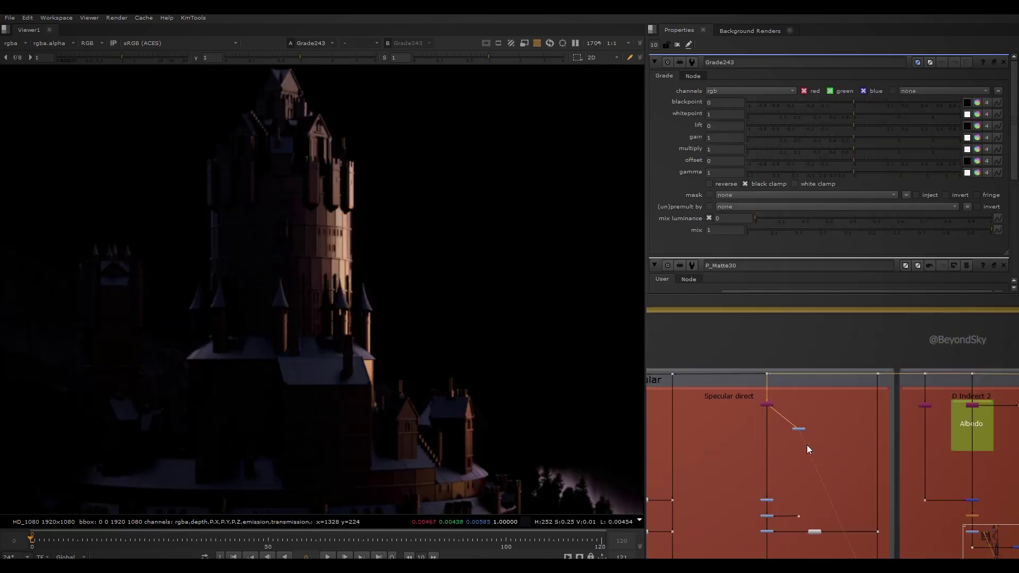
{"action": "scroll", "coordinate": [806, 444], "scroll_direction": "up", "scroll_amount": 4}
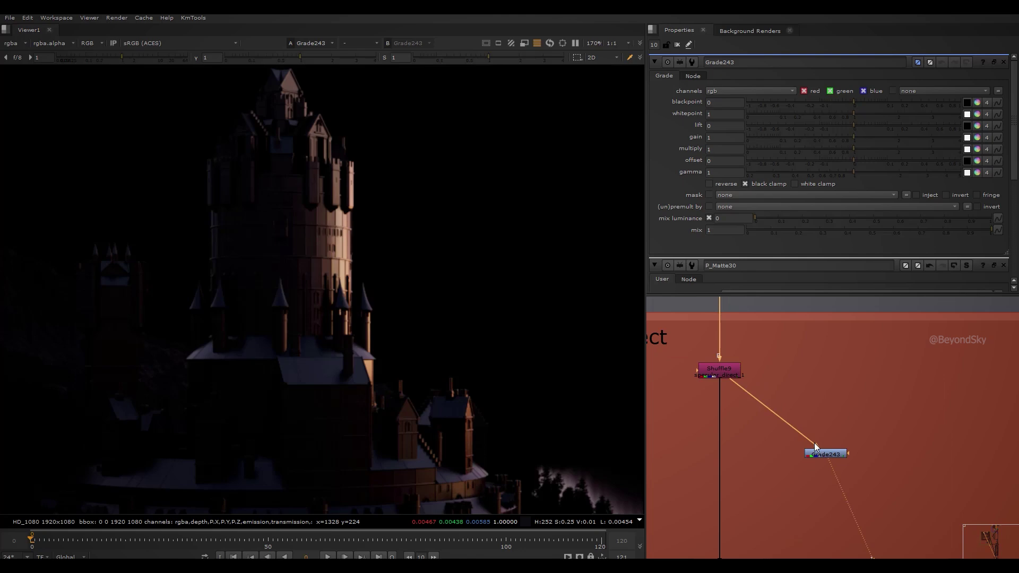
{"action": "scroll", "coordinate": [454, 336], "scroll_direction": "up", "scroll_amount": 3}
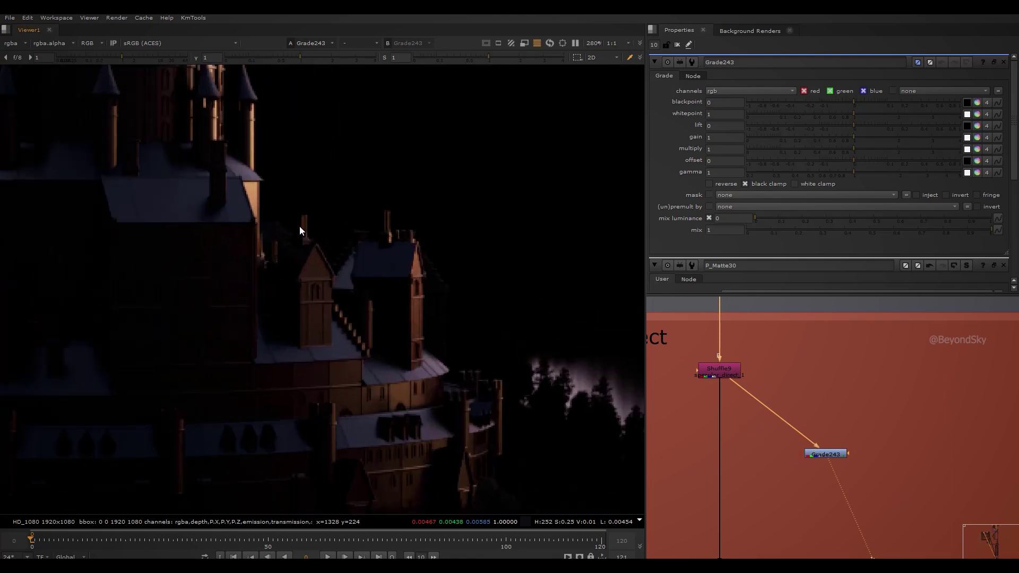
{"action": "left_click_drag", "start_coordinate": [288, 218], "coordinate": [431, 424]}
Add a P_Matte node in the Specular direct group and connect its img input to the dot on the main pipe above
{"action": "key", "text": "space"}
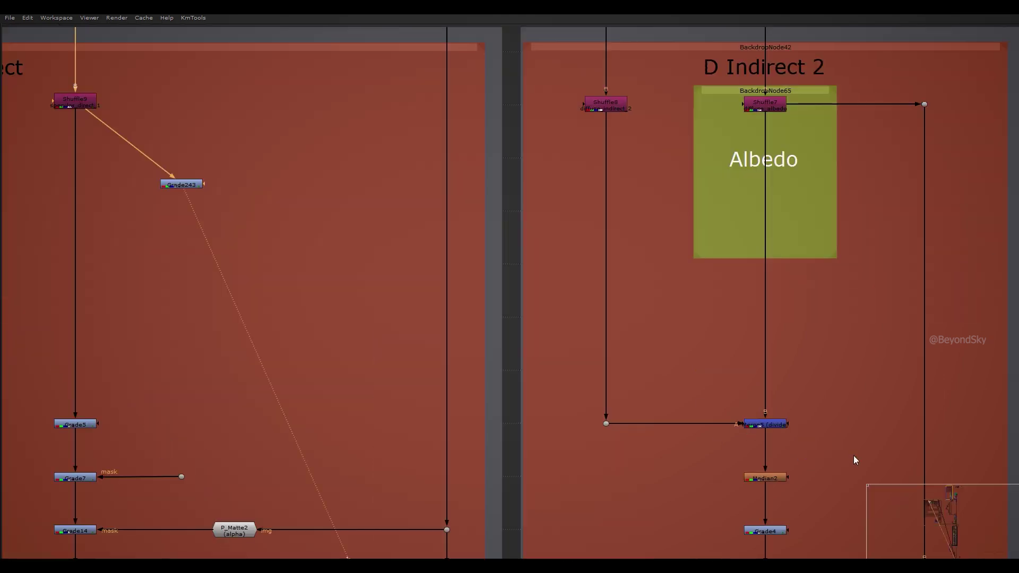
{"action": "scroll", "coordinate": [768, 266], "scroll_direction": "down", "scroll_amount": 3}
{"action": "middle_click_drag", "start_coordinate": [617, 205], "coordinate": [671, 310]}
{"action": "middle_click_drag", "start_coordinate": [570, 281], "coordinate": [709, 408]}
{"action": "scroll", "coordinate": [690, 404], "scroll_direction": "up", "scroll_amount": 2}
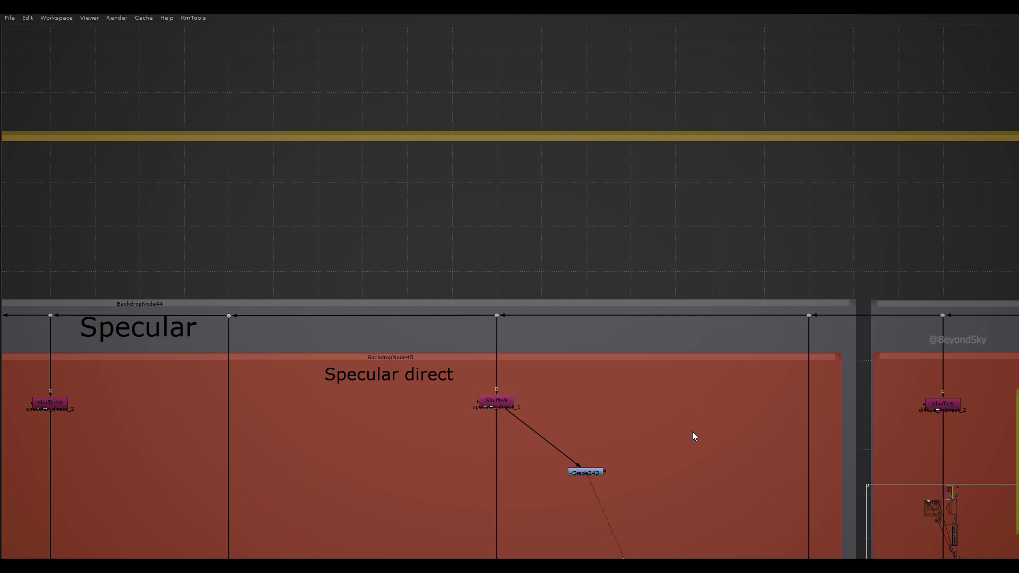
{"action": "key", "text": "Tab"}
{"action": "key", "text": "Return"}
{"action": "left_click_drag", "start_coordinate": [685, 407], "coordinate": [808, 315]}
{"action": "key", "text": "space"}
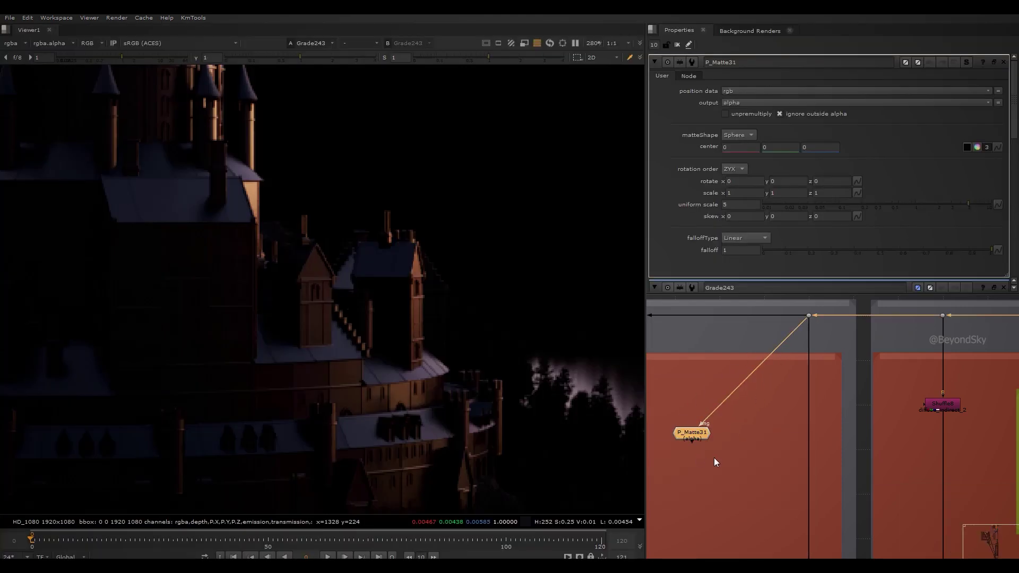
Set the new matte's position data to P and sample its centre on the small tower right of the castle, at about -16.32, 69.20, -144.14
{"action": "key", "text": "1"}
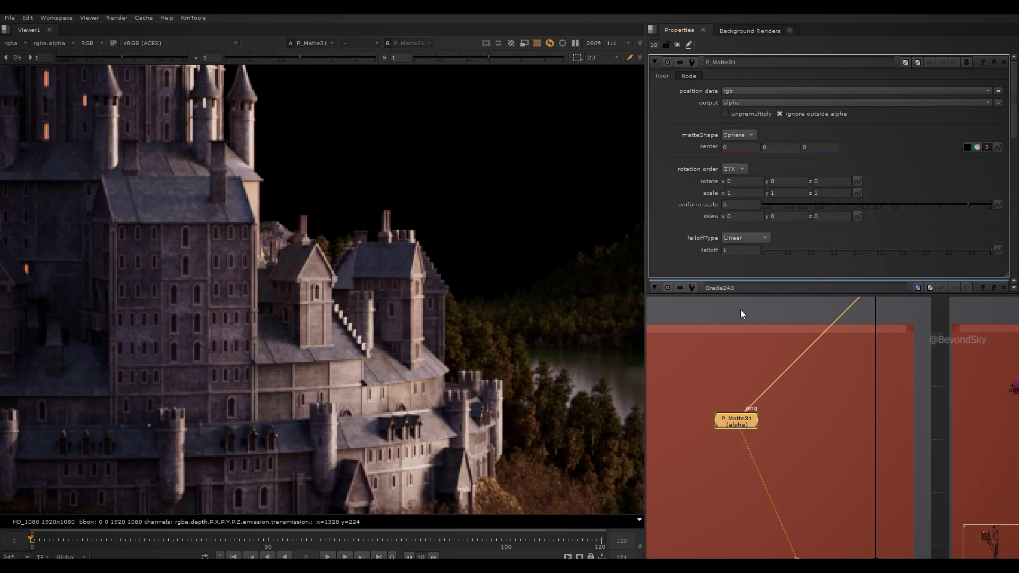
{"action": "scroll", "coordinate": [769, 421], "scroll_direction": "down", "scroll_amount": 2}
{"action": "left_click", "coordinate": [735, 91]}
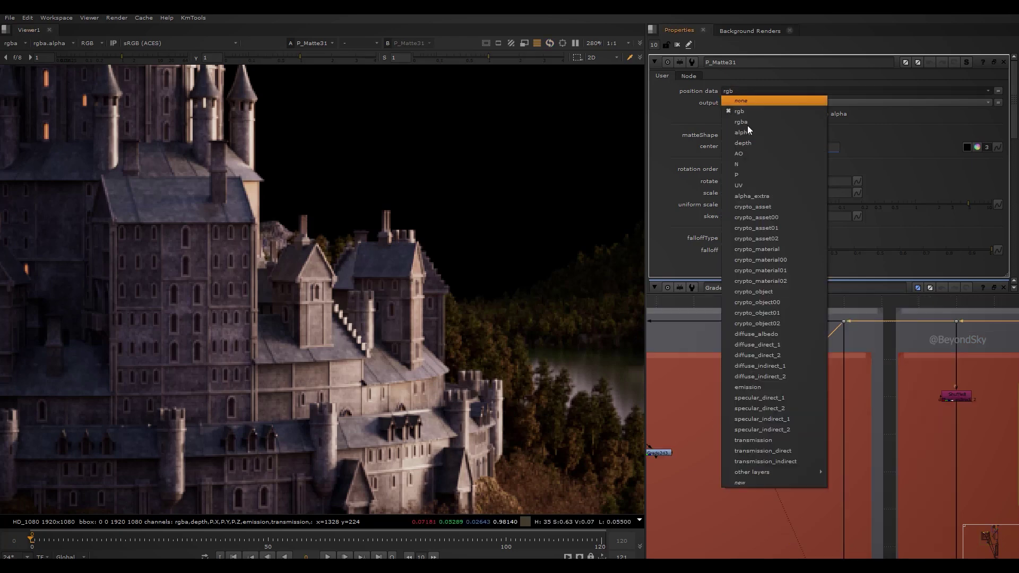
{"action": "left_click", "coordinate": [753, 168]}
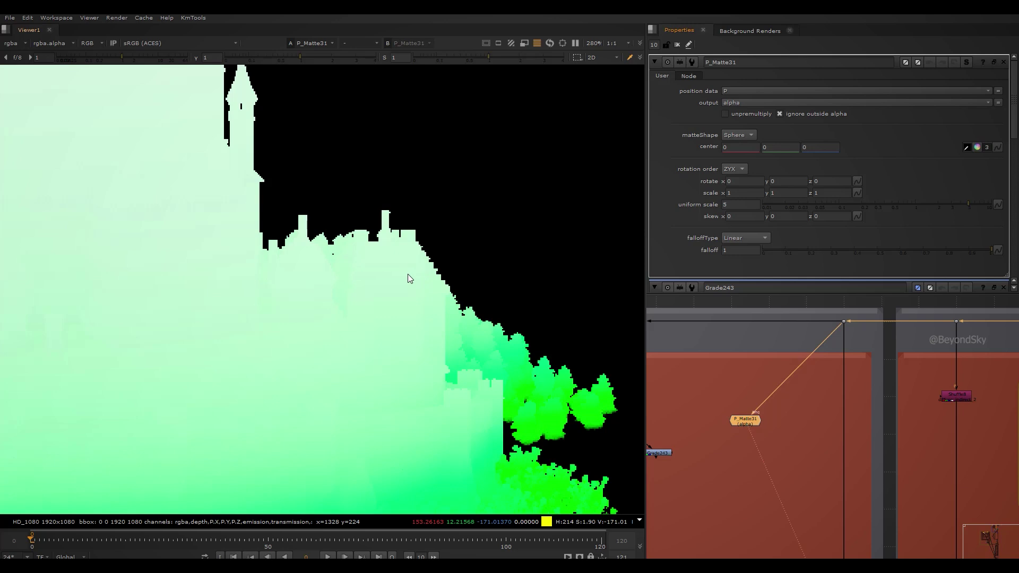
{"action": "left_click_drag", "start_coordinate": [401, 274], "coordinate": [399, 285], "text": "ctrl"}
{"action": "key", "text": "a"}
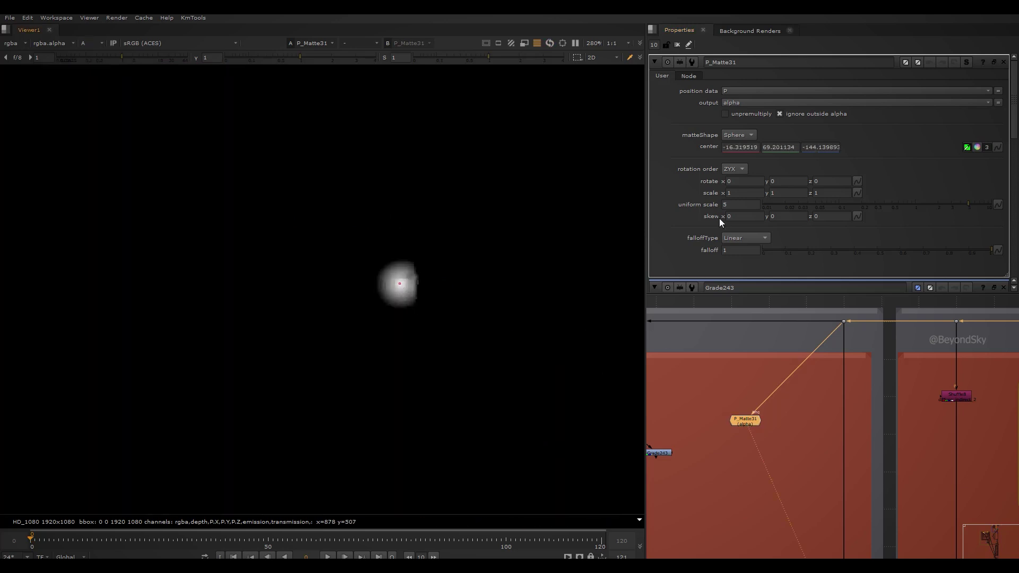
Scale the sphere matte to x 4, y 6 and z 3
{"action": "left_click", "coordinate": [778, 193]}
{"action": "type", "text": "6"}
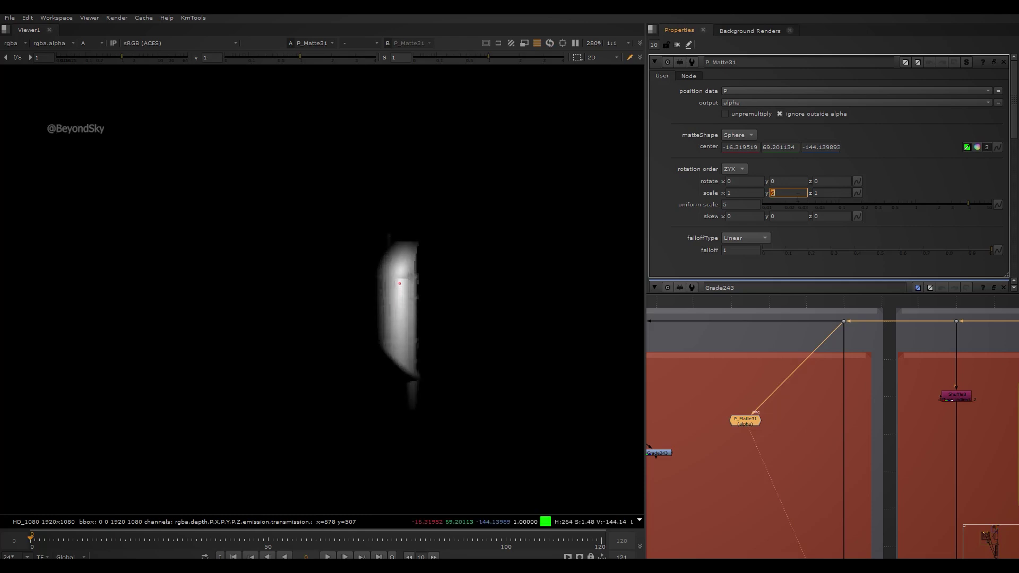
{"action": "key", "text": "Tab"}
{"action": "left_click", "coordinate": [745, 193]}
{"action": "key", "text": "Up"}
{"action": "key", "text": "Up"}
{"action": "key", "text": "Up"}
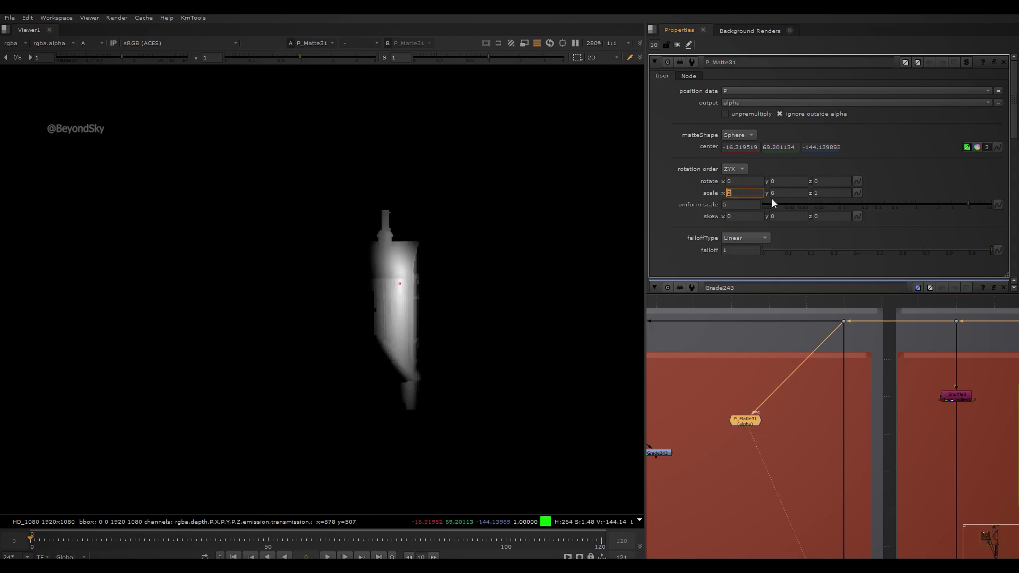
{"action": "left_click", "coordinate": [828, 192]}
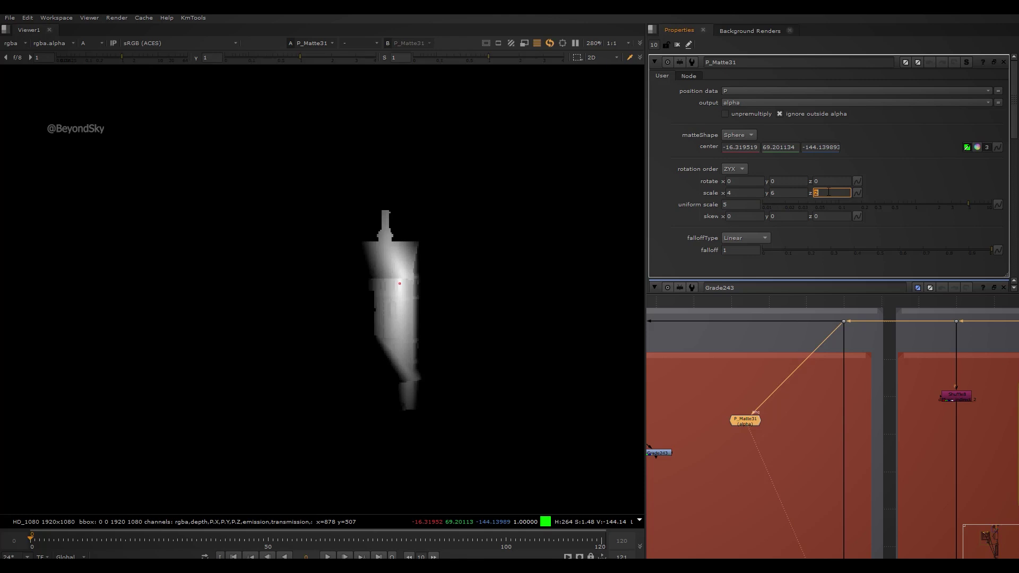
{"action": "type", "text": "3"}
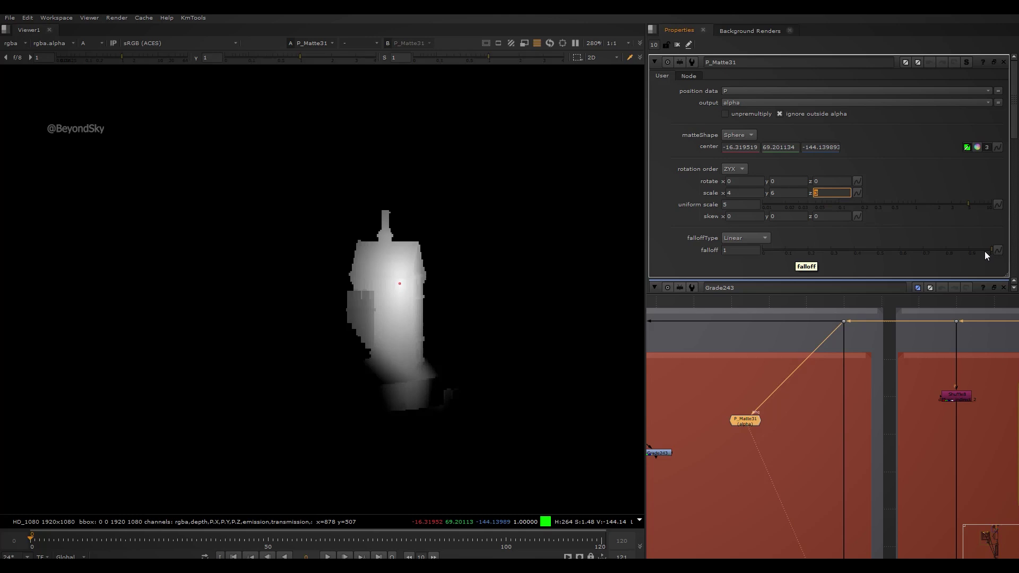
Reduce the sphere matte's falloff to 0.54 and set its uniform scale to 6
{"action": "left_click_drag", "start_coordinate": [984, 251], "coordinate": [885, 256]}
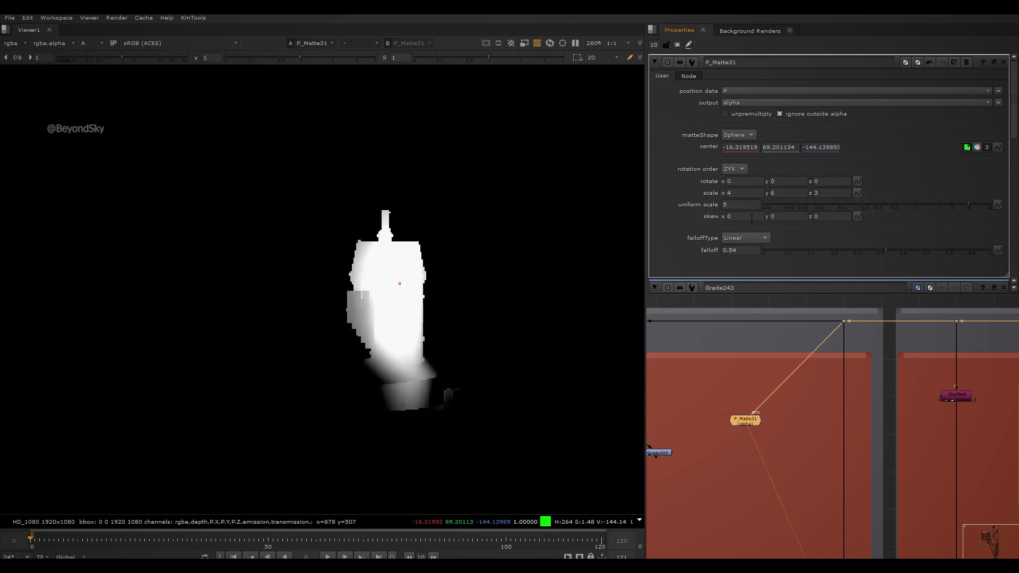
{"action": "left_click", "coordinate": [735, 205]}
{"action": "type", "text": "6"}
{"action": "key", "text": "Return"}
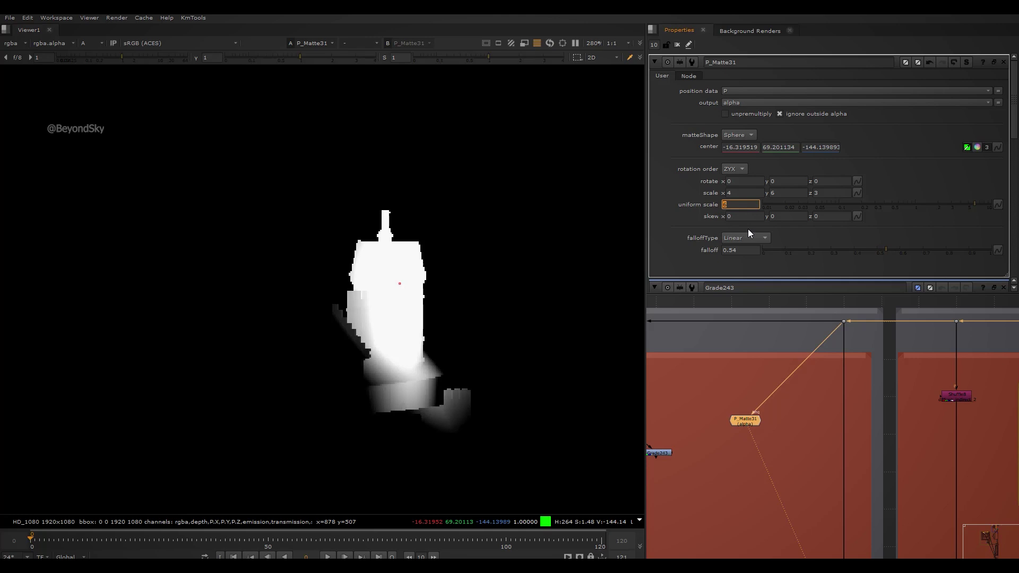
Close the open node properties, view the specular Grade node and connect its mask input to the new P_Matte
{"action": "left_click", "coordinate": [676, 46]}
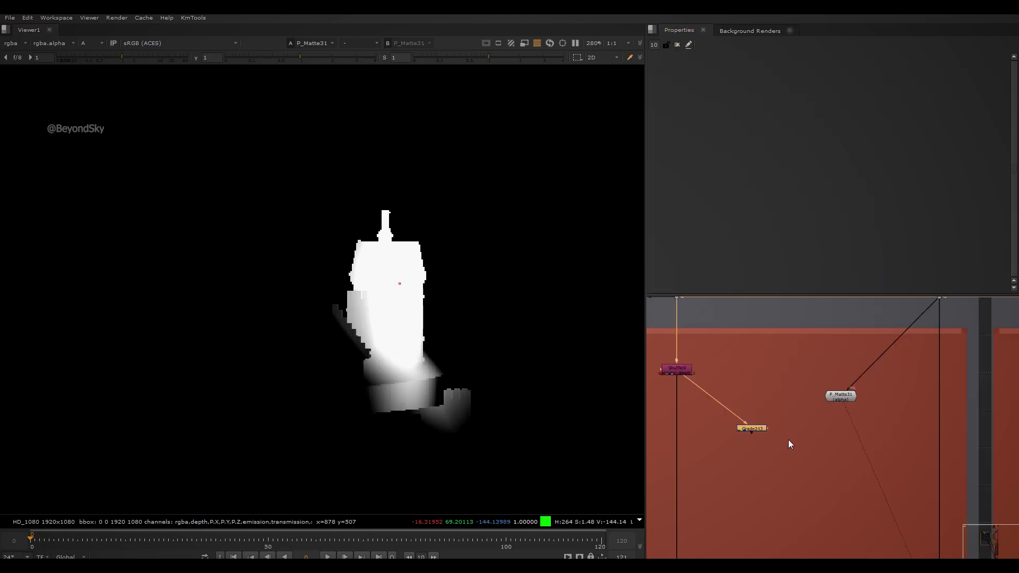
{"action": "left_click", "coordinate": [789, 440]}
{"action": "left_click_drag", "start_coordinate": [785, 450], "coordinate": [710, 403]}
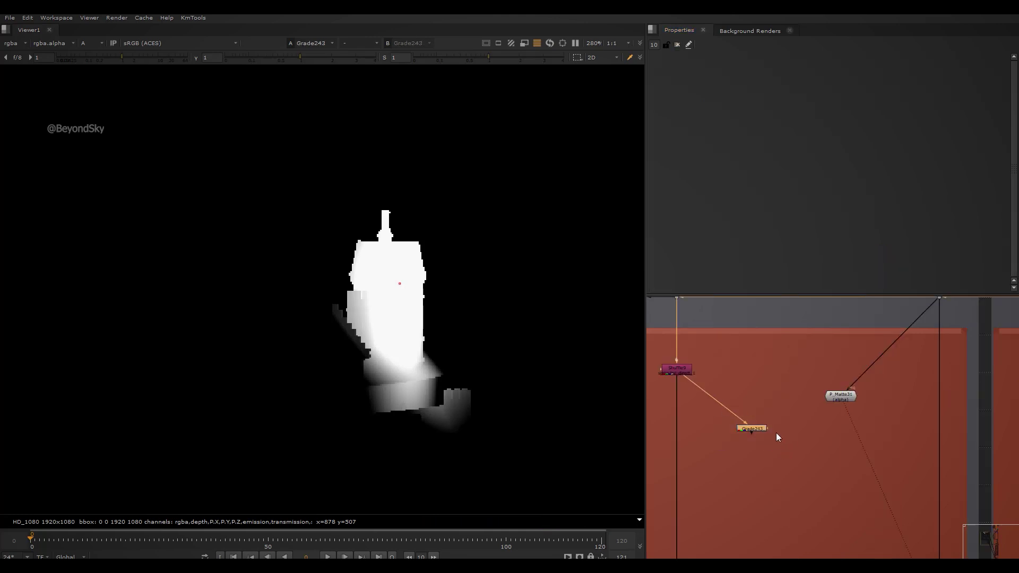
{"action": "key", "text": "1"}
{"action": "left_click_drag", "start_coordinate": [769, 428], "coordinate": [848, 396]}
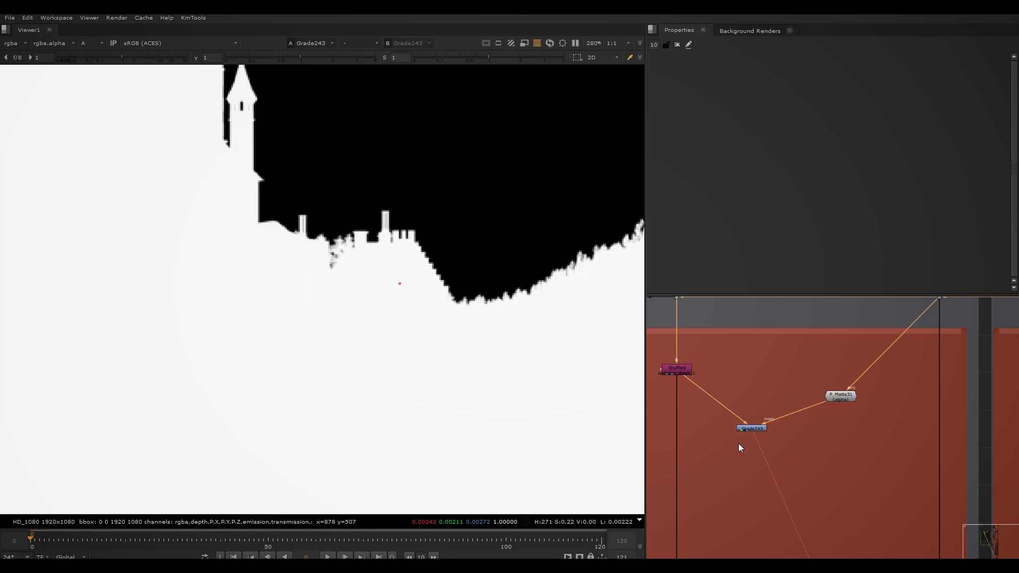
Lower the masked Grade's gain to 0.032 and check the small tower in the colour view at frame 120
{"action": "double_click", "coordinate": [748, 429]}
{"action": "key", "text": "a"}
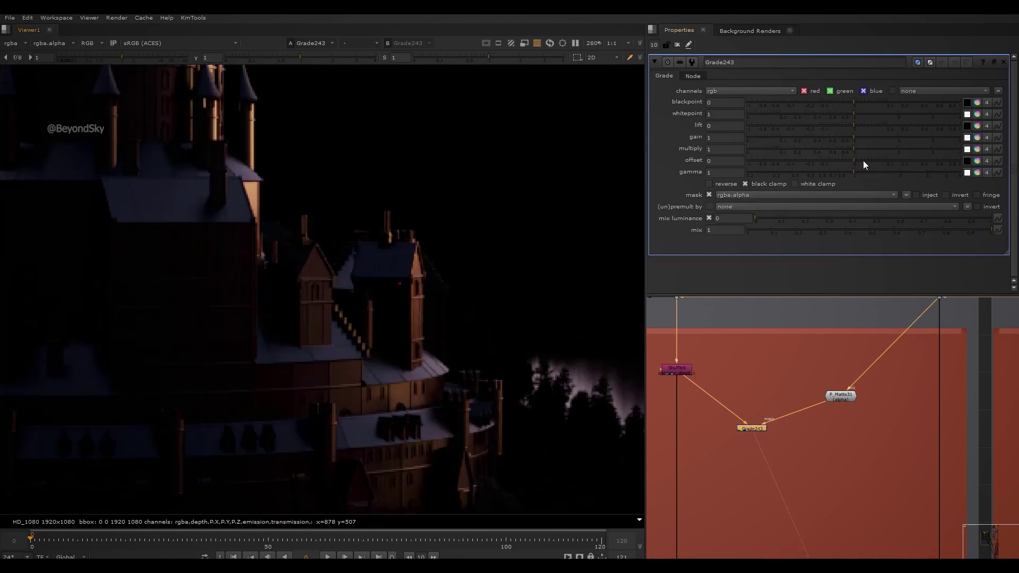
{"action": "left_click_drag", "start_coordinate": [836, 138], "coordinate": [773, 135]}
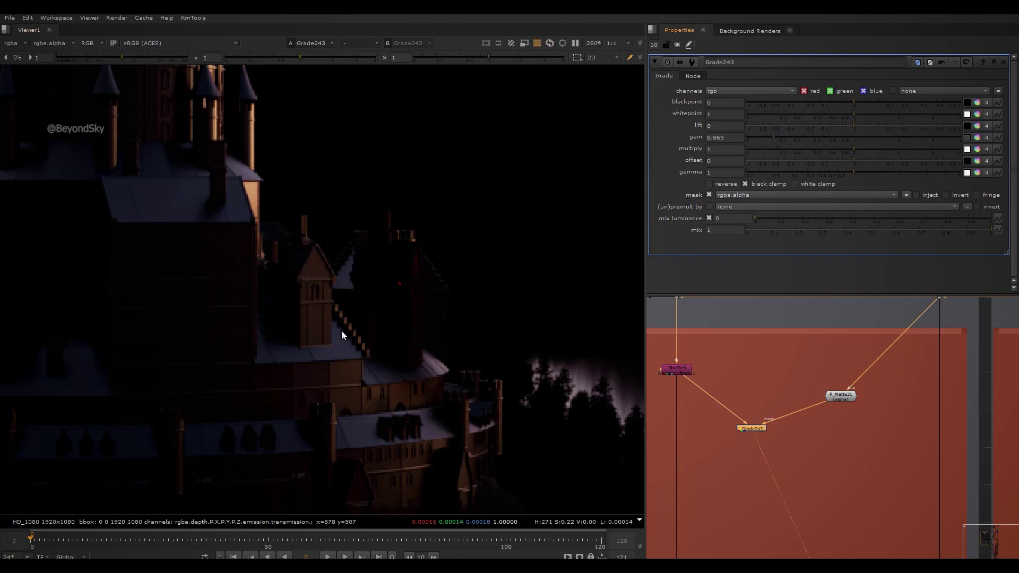
{"action": "scroll", "coordinate": [341, 332], "scroll_direction": "down", "scroll_amount": 3}
{"action": "left_click", "coordinate": [765, 139]}
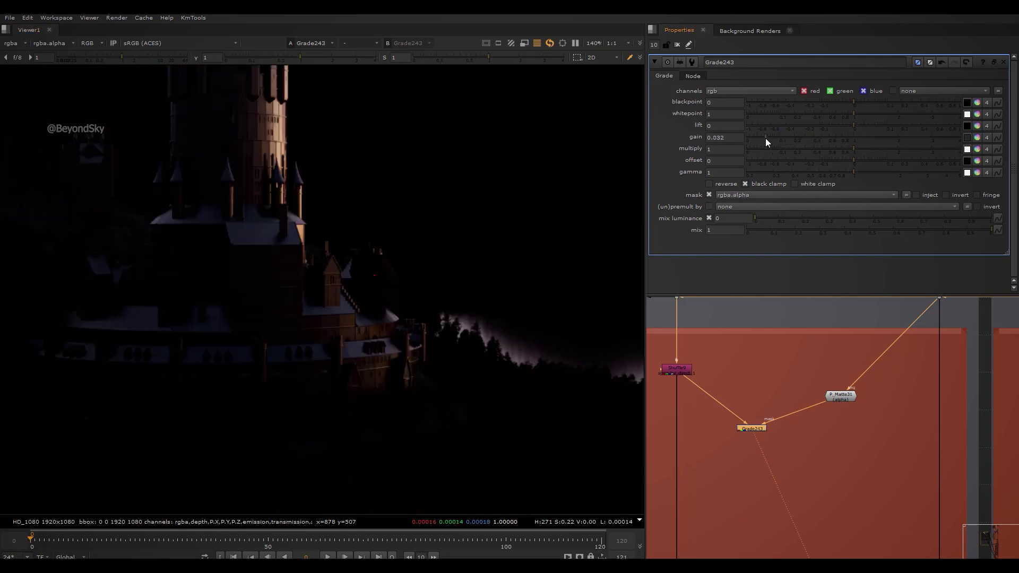
{"action": "middle_click_drag", "start_coordinate": [371, 304], "coordinate": [446, 311]}
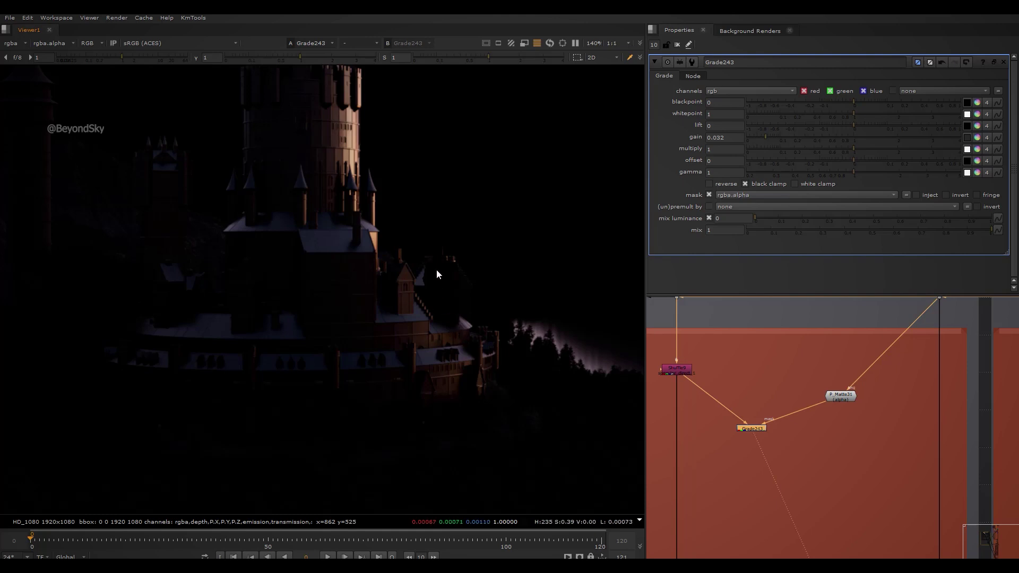
{"action": "key", "text": "End"}
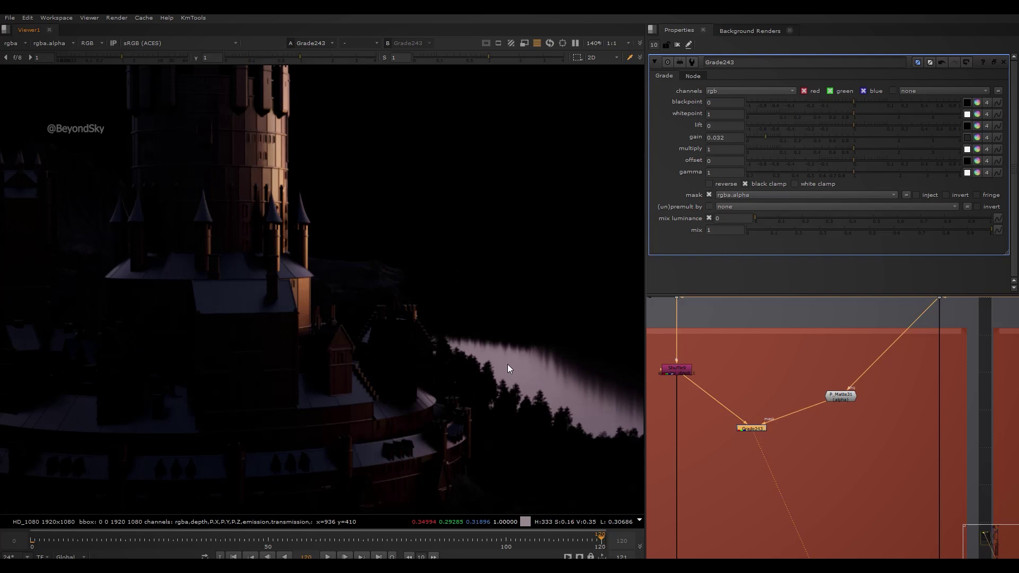
Compare the small tower with the masked specular Grade disabled and enabled at frame 120
{"action": "scroll", "coordinate": [447, 289], "scroll_direction": "up", "scroll_amount": 5}
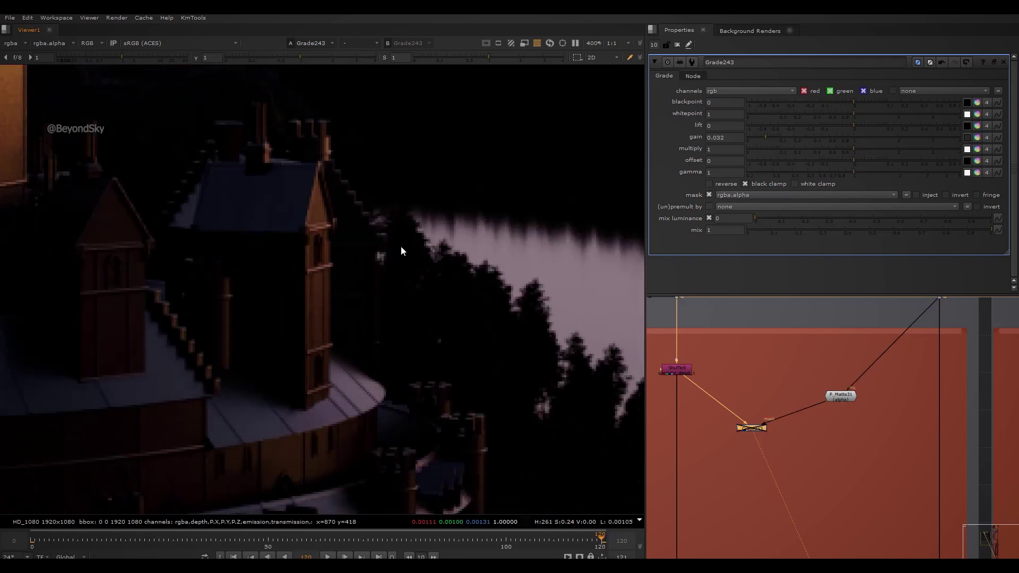
{"action": "key", "text": "d"}
{"action": "key", "text": "d"}
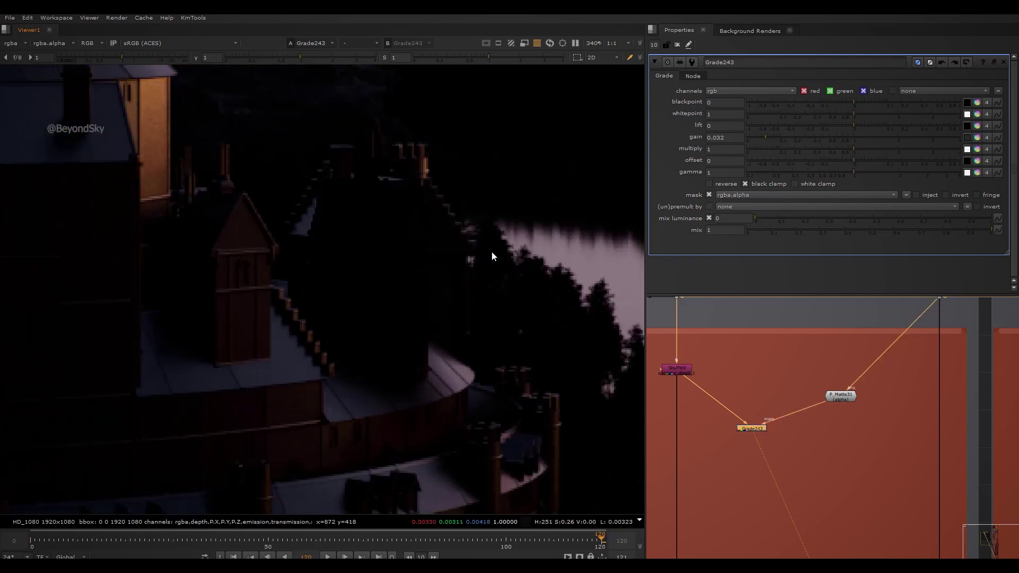
{"action": "key", "text": "d"}
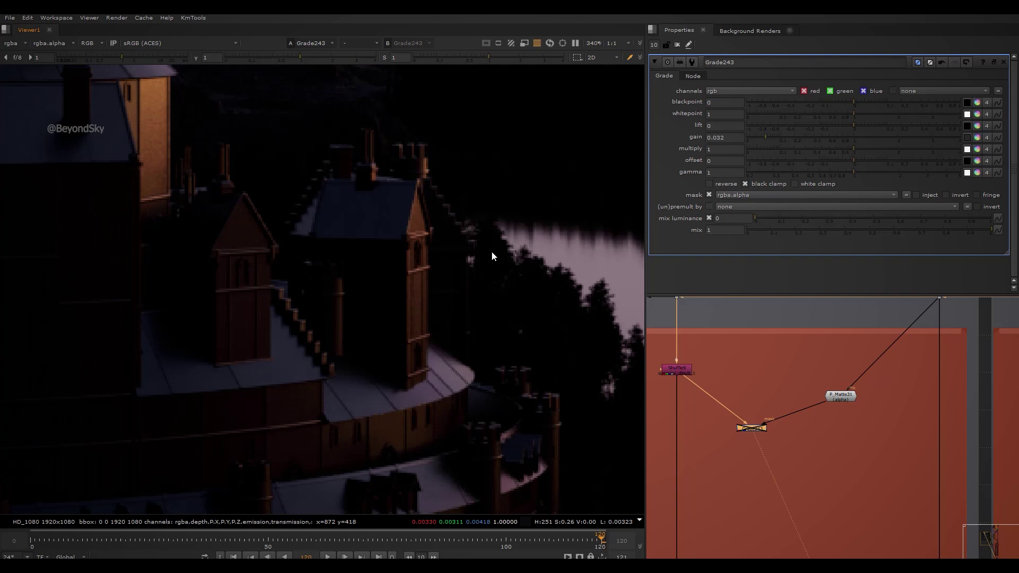
{"action": "key", "text": "d"}
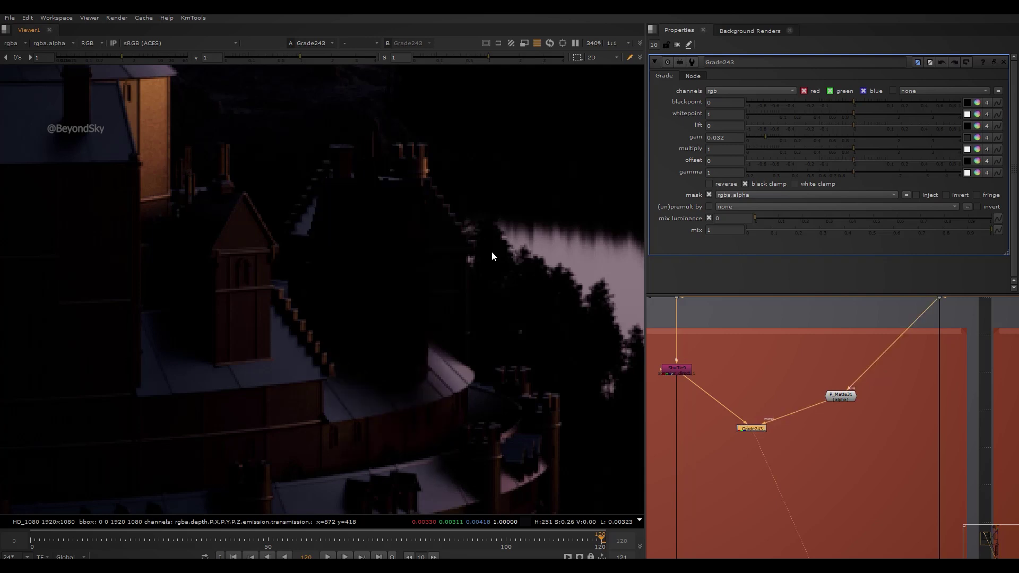
{"action": "key", "text": "d"}
{"action": "key", "text": "d"}
{"action": "key", "text": "d"}
{"action": "key", "text": "d"}
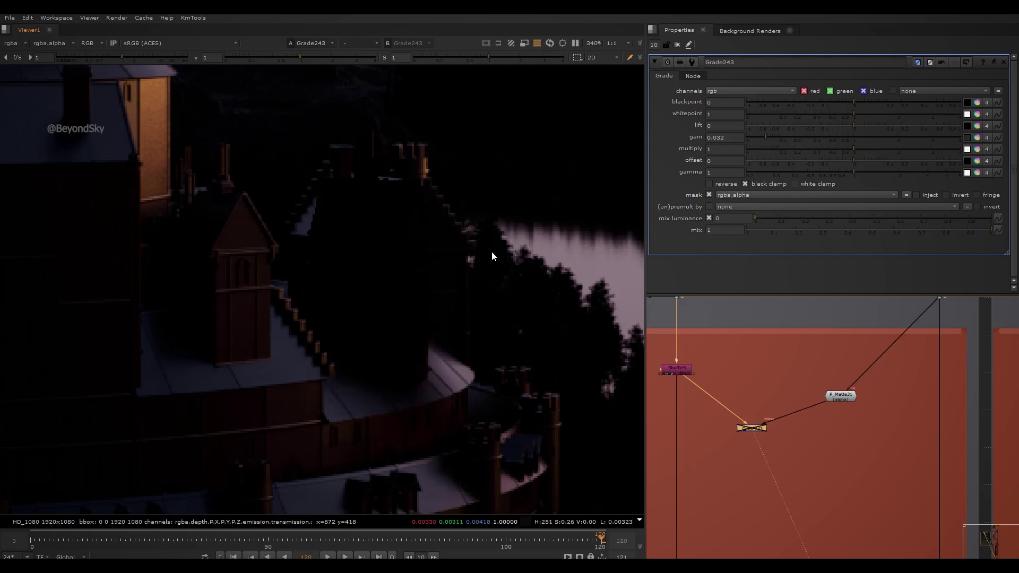
{"action": "key", "text": "d"}
{"action": "key", "text": "d"}
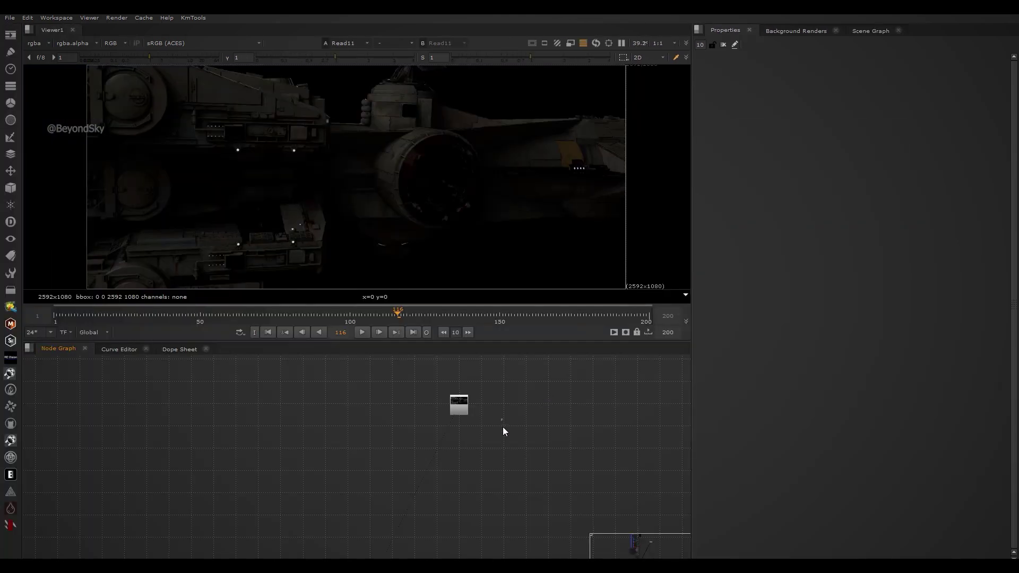
Raise the viewer gain to 2.9 on the spaceship render and select its Read node
{"action": "mouse_move", "coordinate": [148, 59]}
{"action": "left_mouse_down"}
{"action": "mouse_move", "coordinate": [176, 58]}
{"action": "mouse_move", "coordinate": [167, 57]}
{"action": "left_mouse_up"}
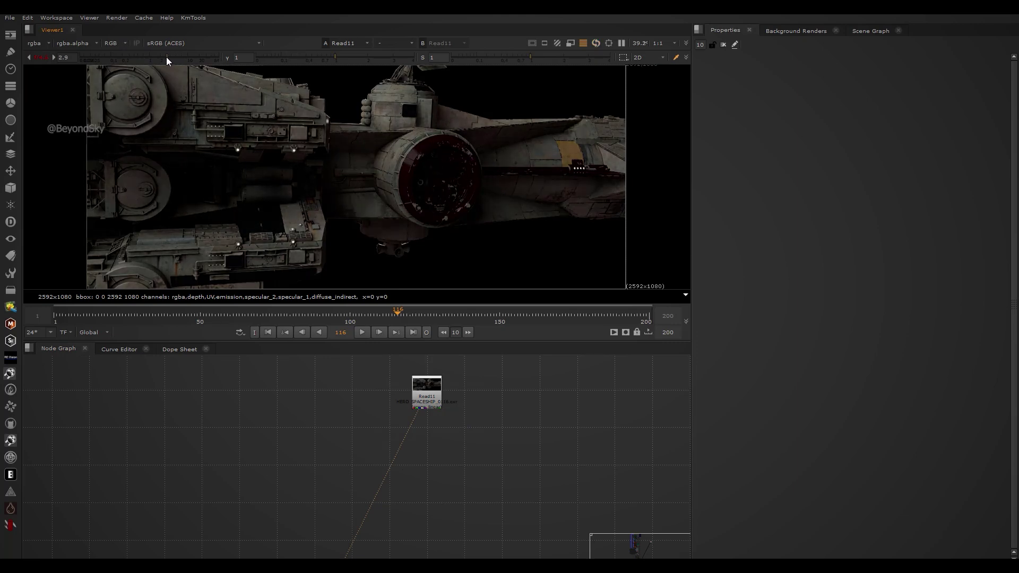
{"action": "key", "text": "space"}
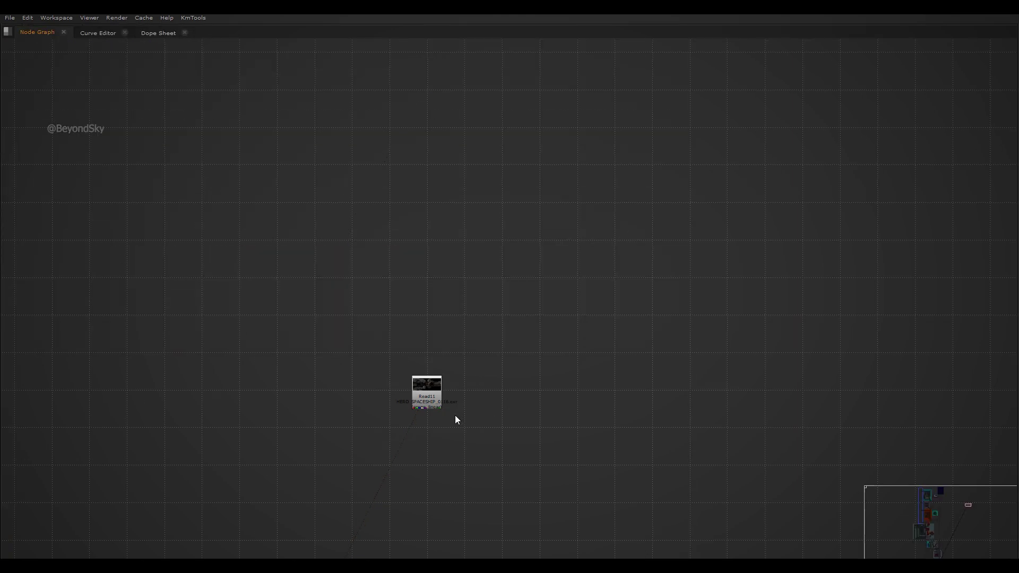
{"action": "key", "text": "space"}
{"action": "left_click", "coordinate": [431, 397]}
{"action": "key", "text": "Tab"}
{"action": "type", "text": "pma"}
{"action": "key", "text": "Down"}
{"action": "key", "text": "Down"}
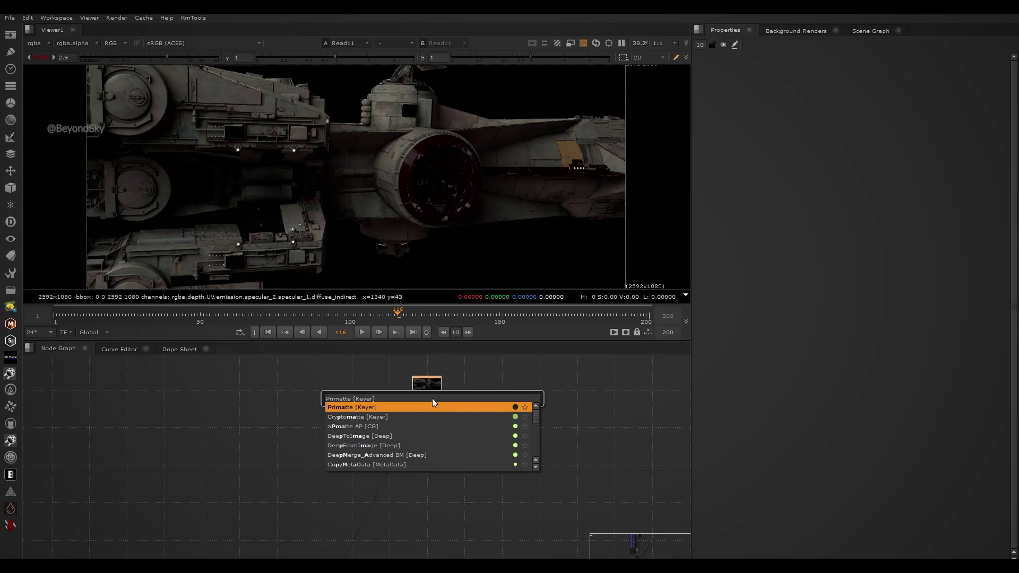
{"action": "type", "text": "upda"}
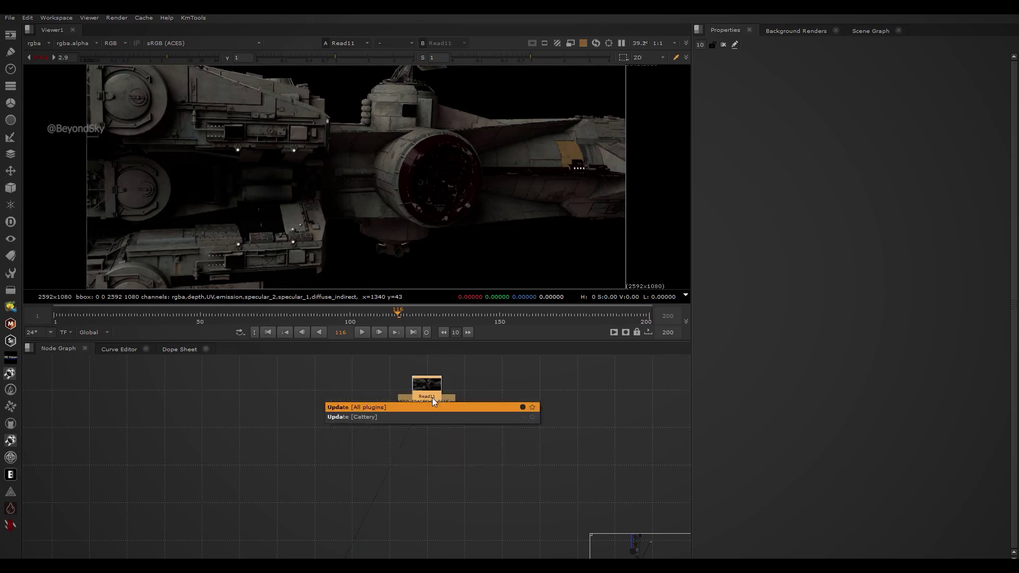
{"action": "key", "text": "Escape"}
Add a P_Matte node below the spaceship Read node and set its position data to P
{"action": "key", "text": "Tab"}
{"action": "type", "text": "pma"}
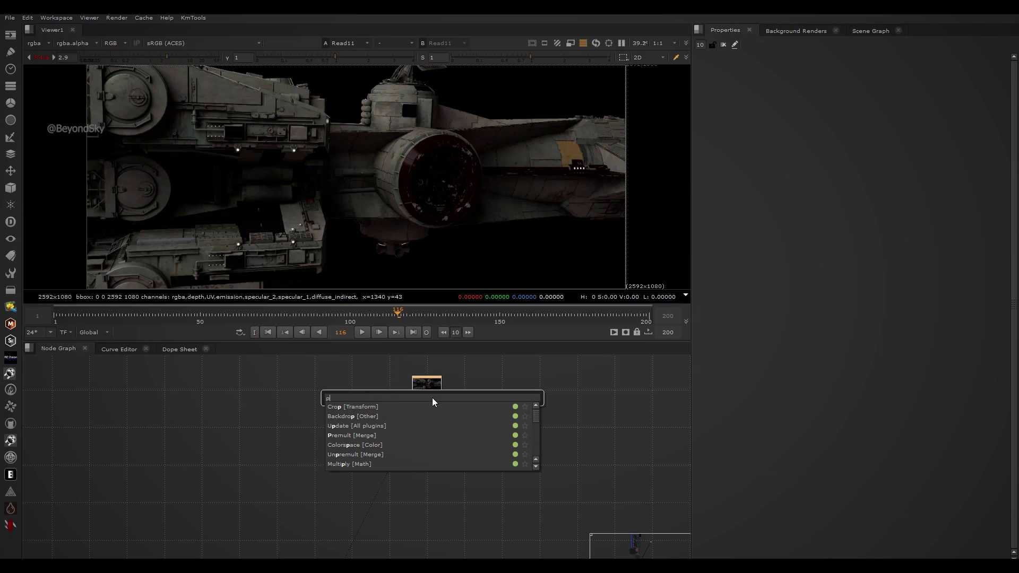
{"action": "key", "text": "Down"}
{"action": "key", "text": "Return"}
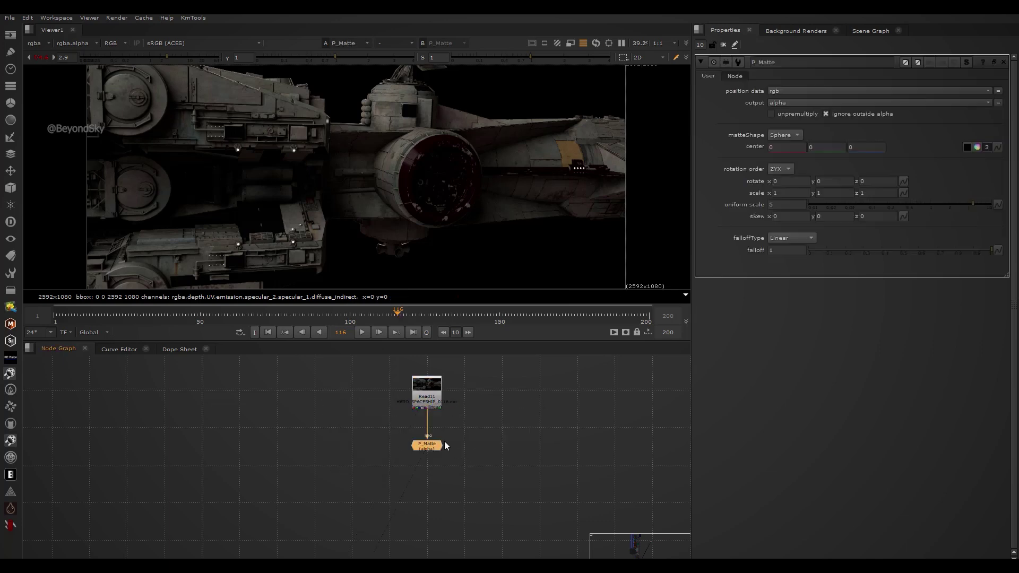
{"action": "left_click_drag", "start_coordinate": [431, 448], "coordinate": [431, 467]}
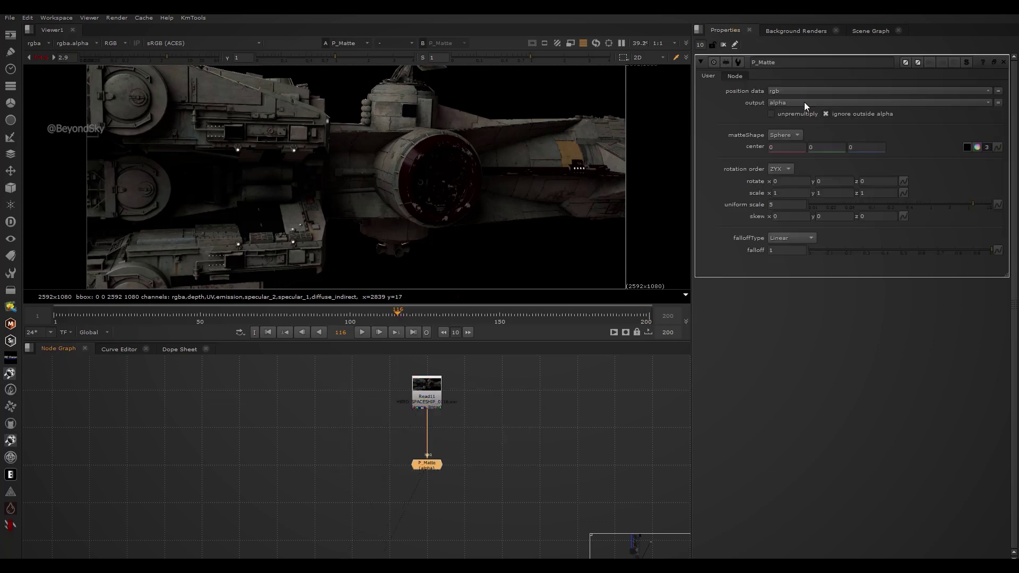
{"action": "left_click", "coordinate": [785, 90]}
{"action": "left_click", "coordinate": [810, 175]}
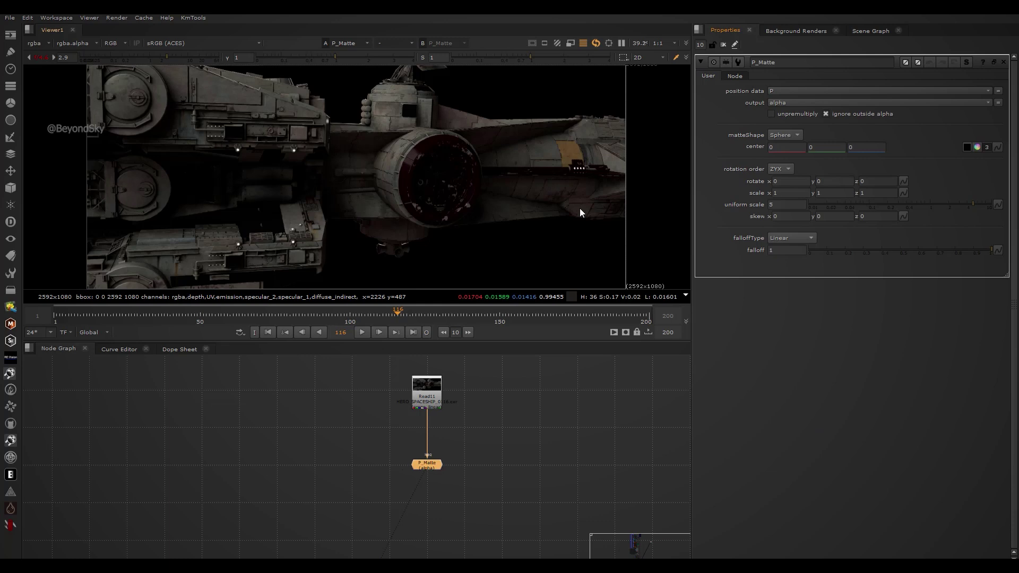
Sample the P_Matte's center from the spaceship's round engine section and view the matte's alpha
{"action": "left_click", "coordinate": [966, 146]}
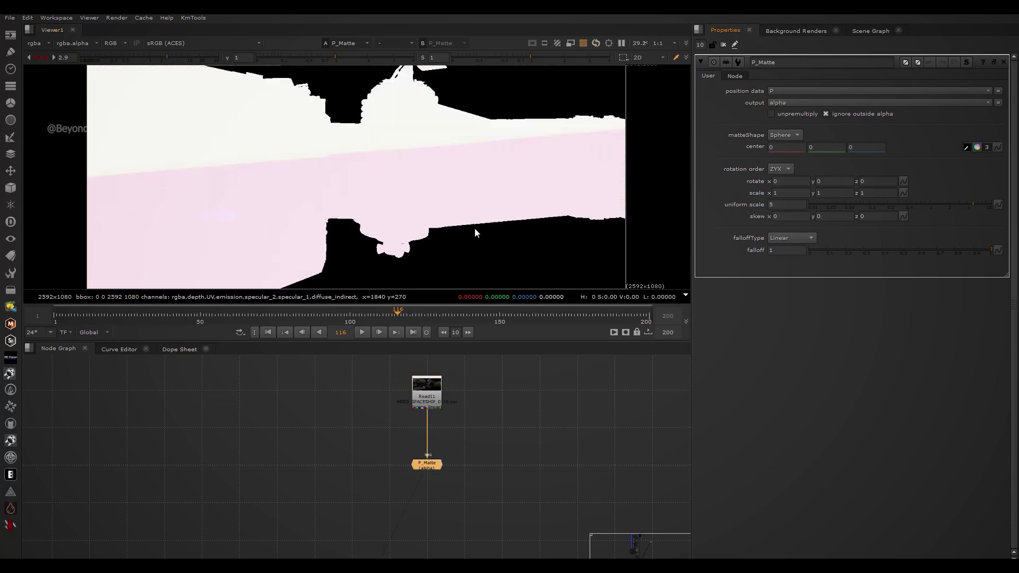
{"action": "left_click", "coordinate": [414, 164], "text": "ctrl"}
{"action": "key", "text": "a"}
{"action": "key", "text": "a"}
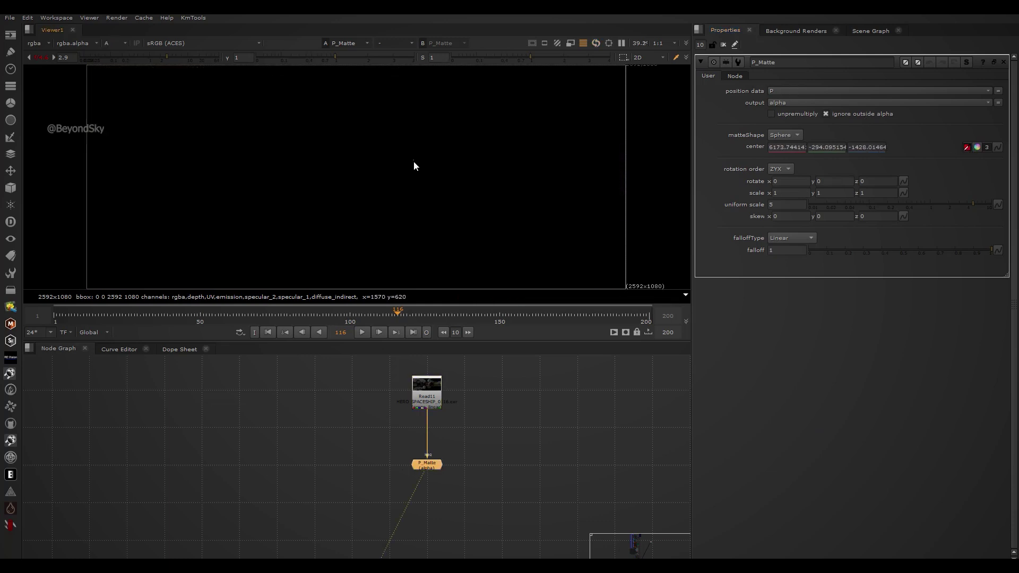
{"action": "left_click", "coordinate": [484, 425]}
{"action": "key", "text": "1"}
{"action": "scroll", "coordinate": [433, 190], "scroll_direction": "up", "scroll_amount": 3}
{"action": "left_click", "coordinate": [453, 169], "text": "ctrl"}
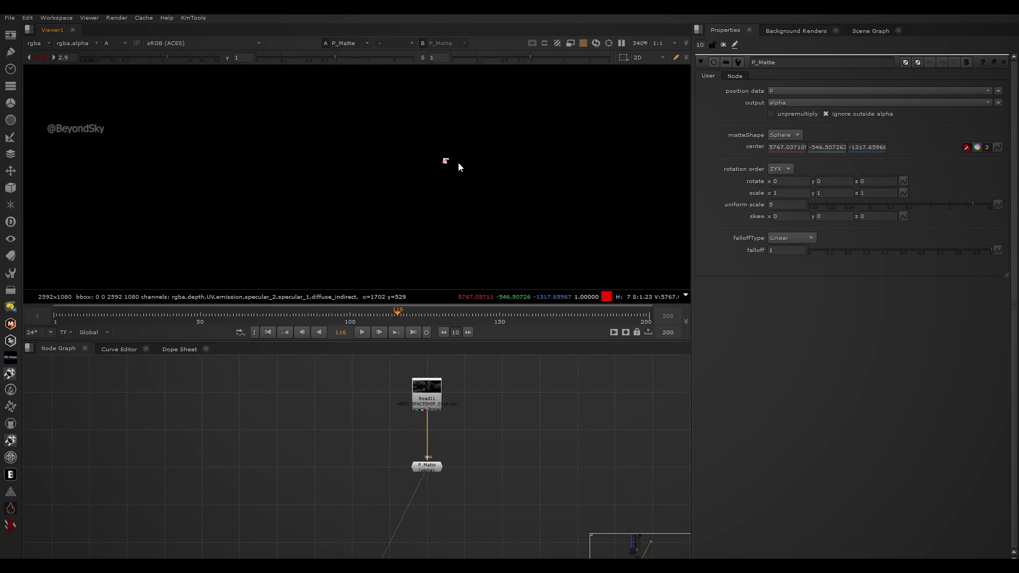
{"action": "key", "text": "f"}
Set the sphere matte's uniform scale to 14 and its scale to x 40 and y 100
{"action": "left_click", "coordinate": [790, 207]}
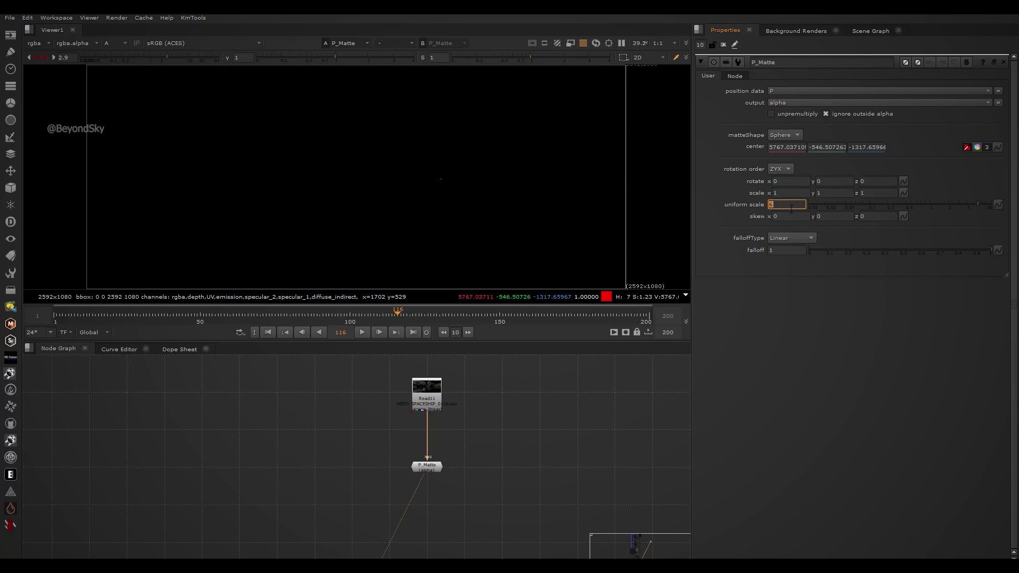
{"action": "type", "text": "14"}
{"action": "left_click", "coordinate": [780, 192]}
{"action": "type", "text": "4"}
{"action": "left_click", "coordinate": [839, 192]}
{"action": "type", "text": "5"}
{"action": "type", "text": "0"}
{"action": "key", "text": "Return"}
{"action": "left_click", "coordinate": [789, 195]}
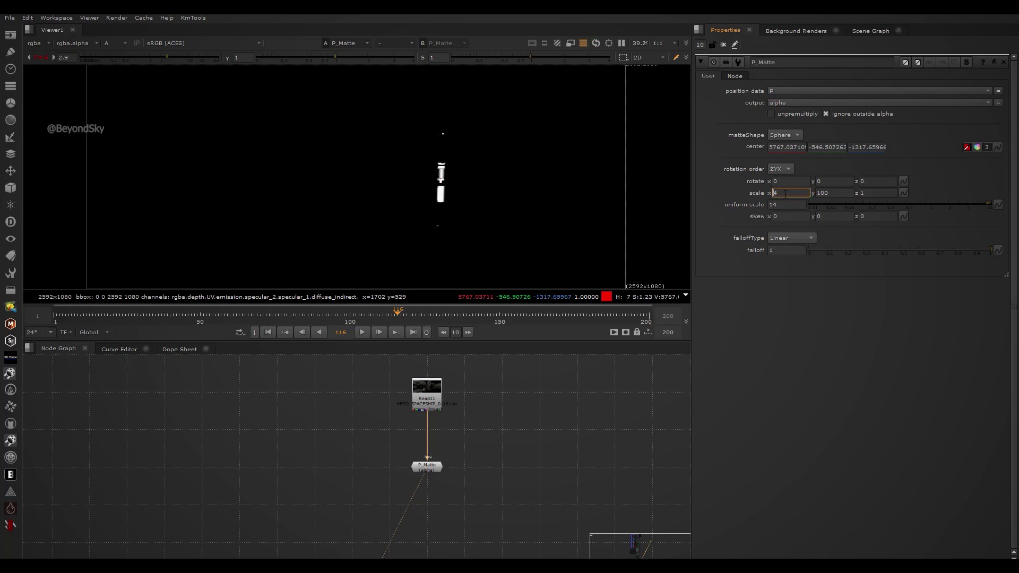
{"action": "type", "text": "0"}
{"action": "key", "text": "Return"}
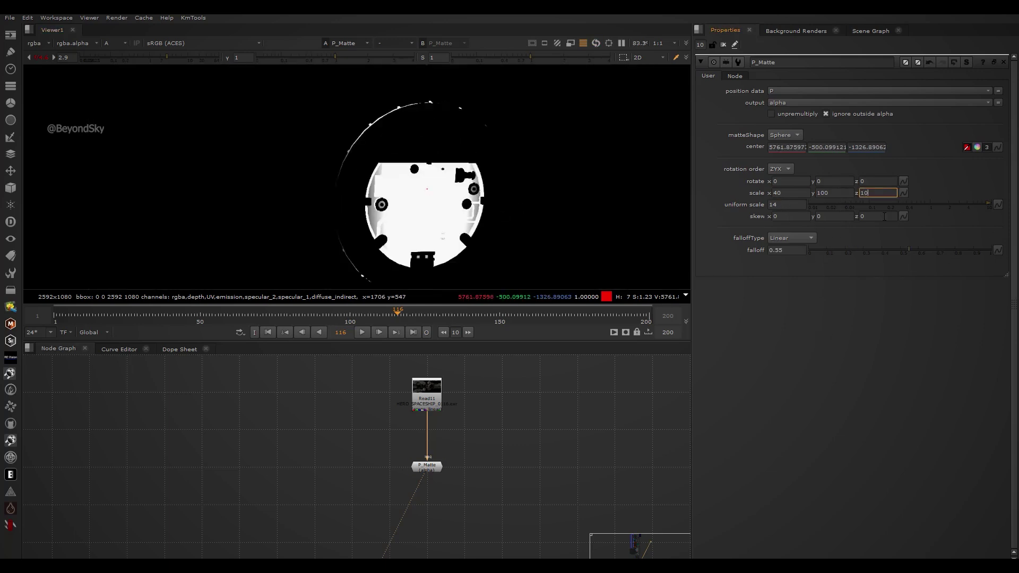
Increase the sphere matte's z scale to 25 and resample its center on the round engine section
{"action": "key", "text": "Return"}
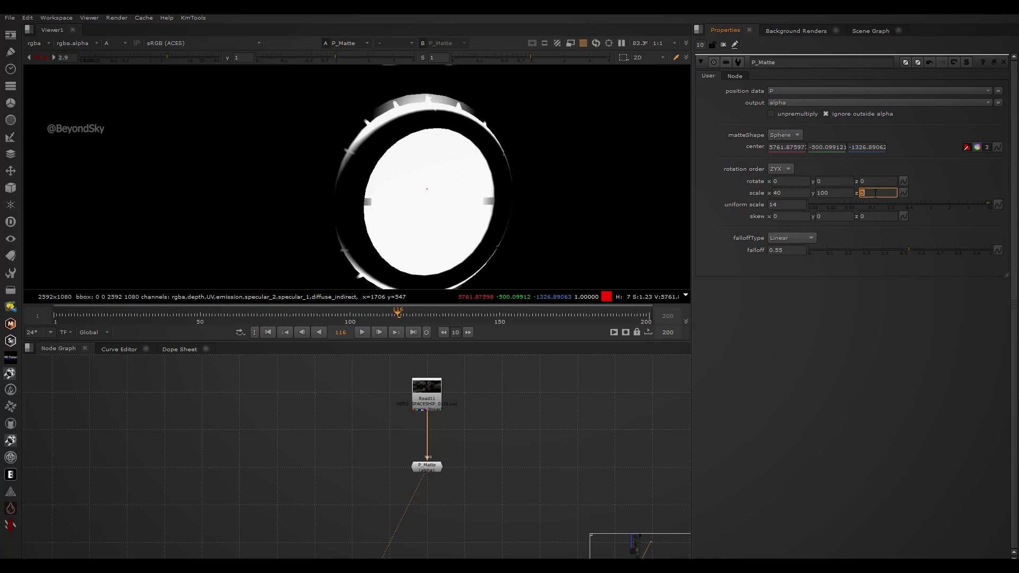
{"action": "scroll", "coordinate": [514, 203], "scroll_direction": "down", "scroll_amount": 5}
{"action": "key", "text": "Up"}
{"action": "key", "text": "Up"}
{"action": "key", "text": "Up"}
{"action": "key", "text": "Up"}
{"action": "key", "text": "Up"}
{"action": "key", "text": "Up"}
{"action": "key", "text": "Up"}
{"action": "key", "text": "Up"}
{"action": "key", "text": "Up"}
{"action": "key", "text": "Up"}
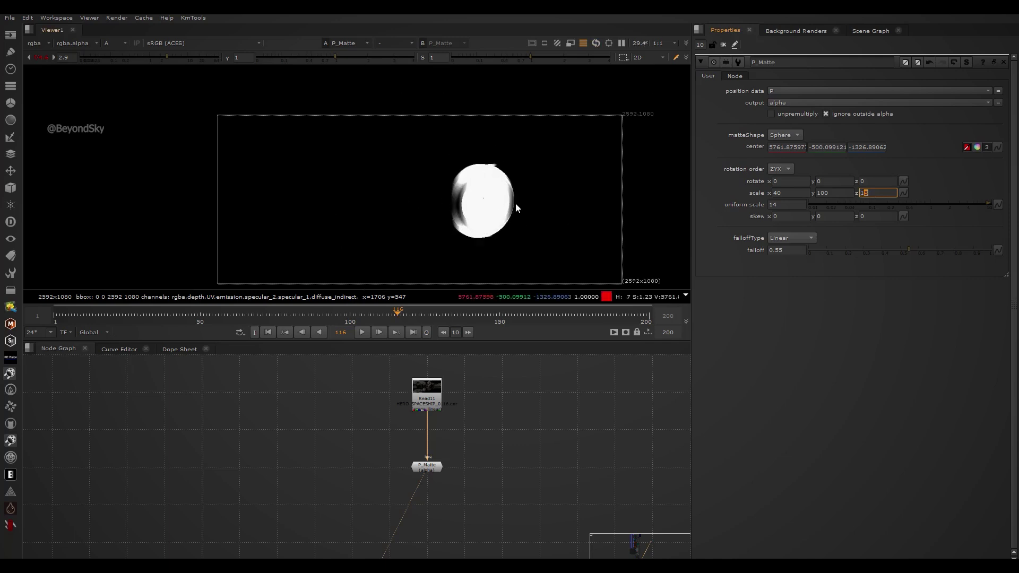
{"action": "key", "text": "Up"}
{"action": "key", "text": "Up"}
{"action": "scroll", "coordinate": [441, 209], "scroll_direction": "up", "scroll_amount": 4}
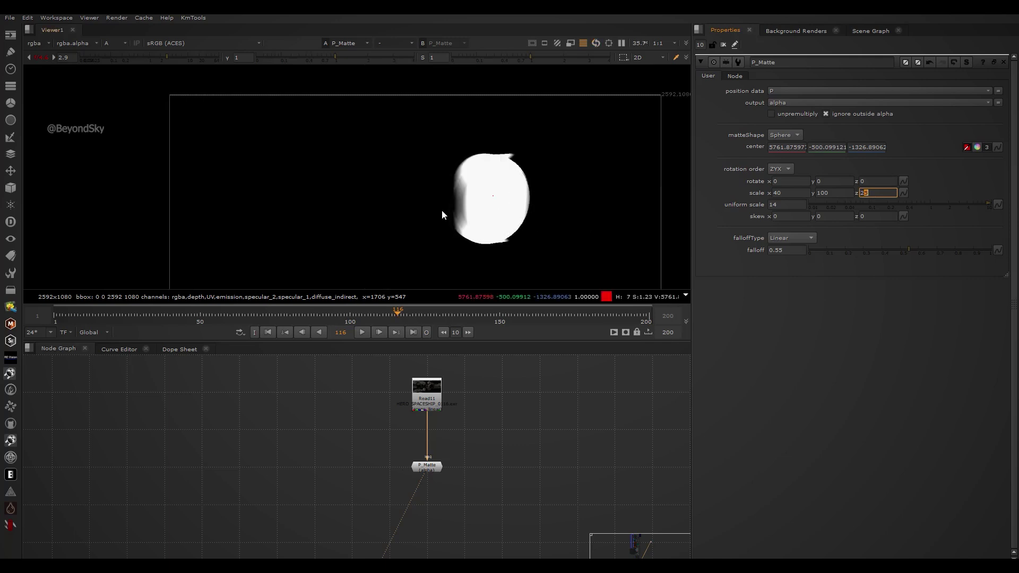
{"action": "left_click_drag", "start_coordinate": [470, 198], "coordinate": [522, 200], "text": "ctrl"}
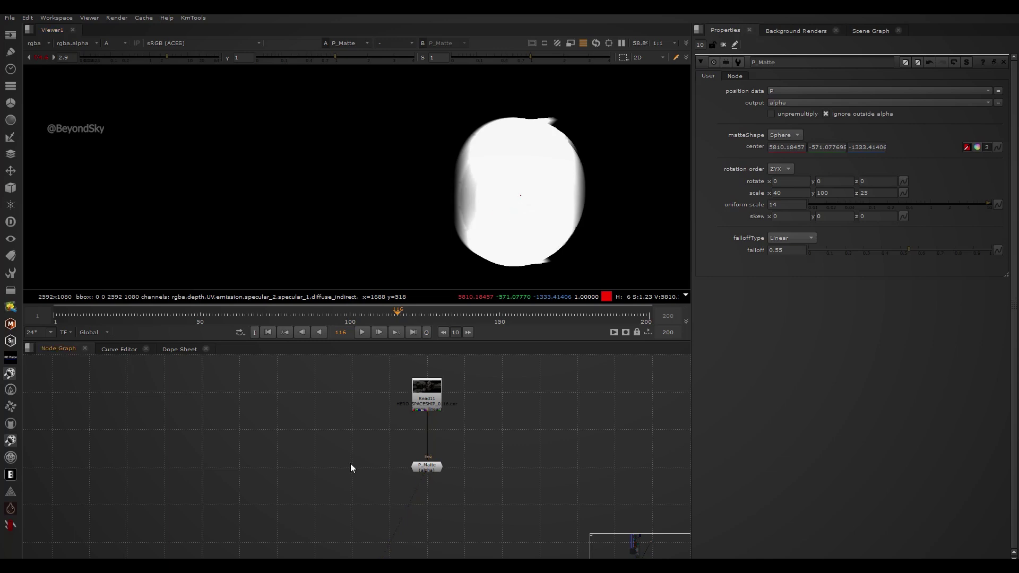
Add a Grade node fed by the spaceship Read, mask it with the P_Matte and view it in colour
{"action": "key", "text": "g"}
{"action": "left_click_drag", "start_coordinate": [363, 461], "coordinate": [418, 467]}
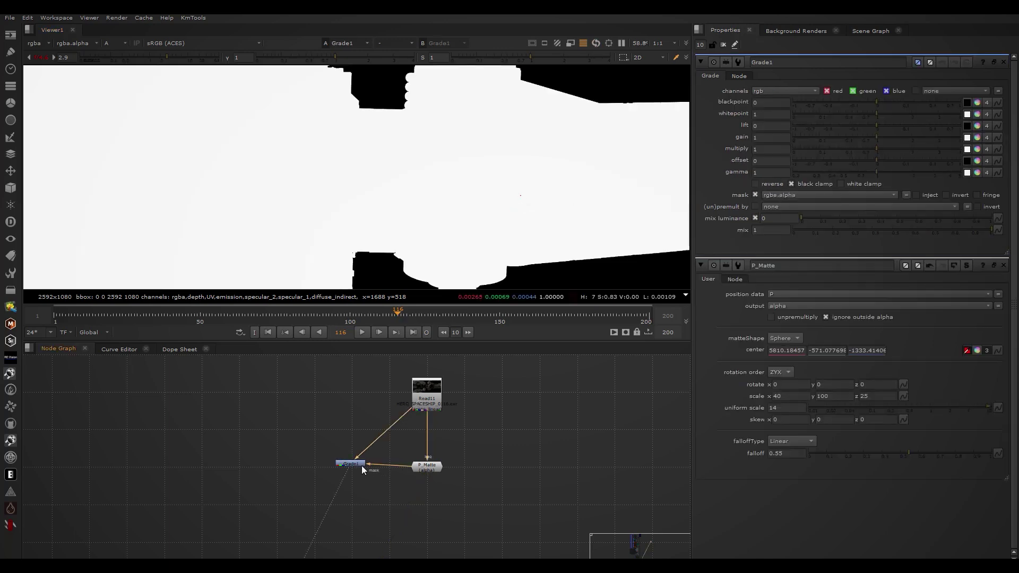
{"action": "left_click_drag", "start_coordinate": [361, 466], "coordinate": [363, 470]}
{"action": "key", "text": "a"}
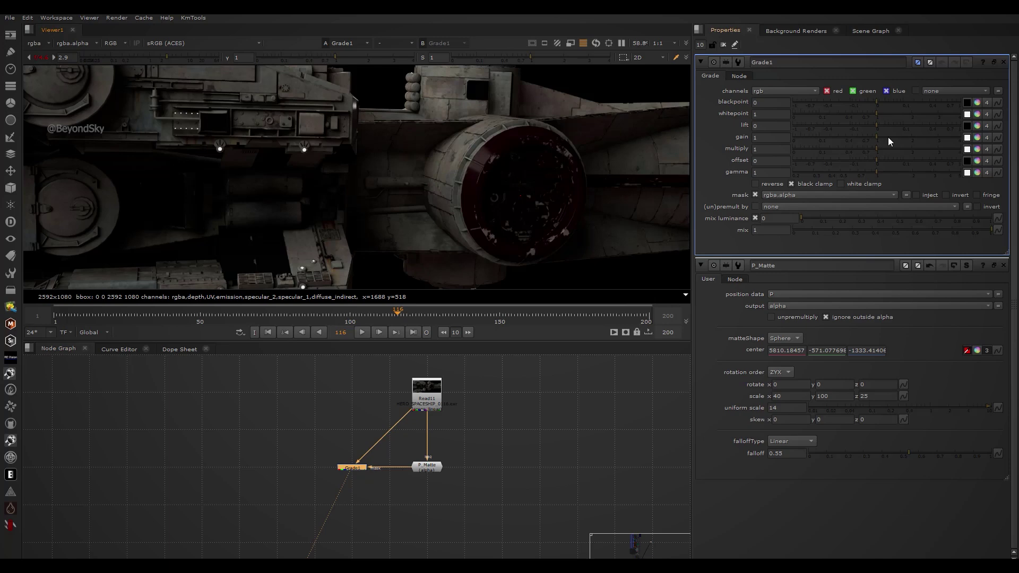
Raise the masked Grade's gain to 3.2, check the whole spaceship frame and close the open node properties
{"action": "left_click_drag", "start_coordinate": [905, 136], "coordinate": [938, 136]}
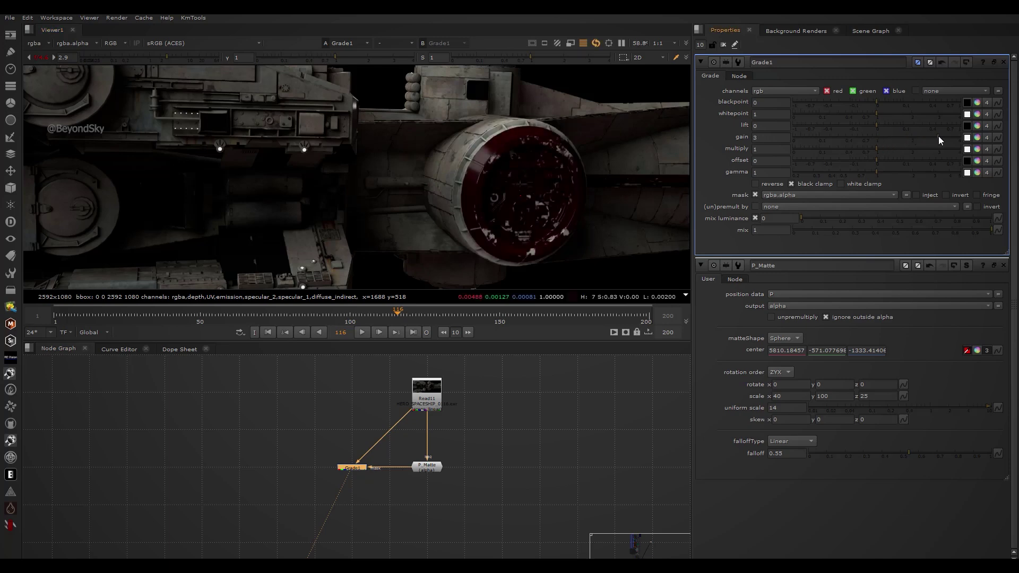
{"action": "middle_click_drag", "start_coordinate": [608, 218], "coordinate": [560, 208]}
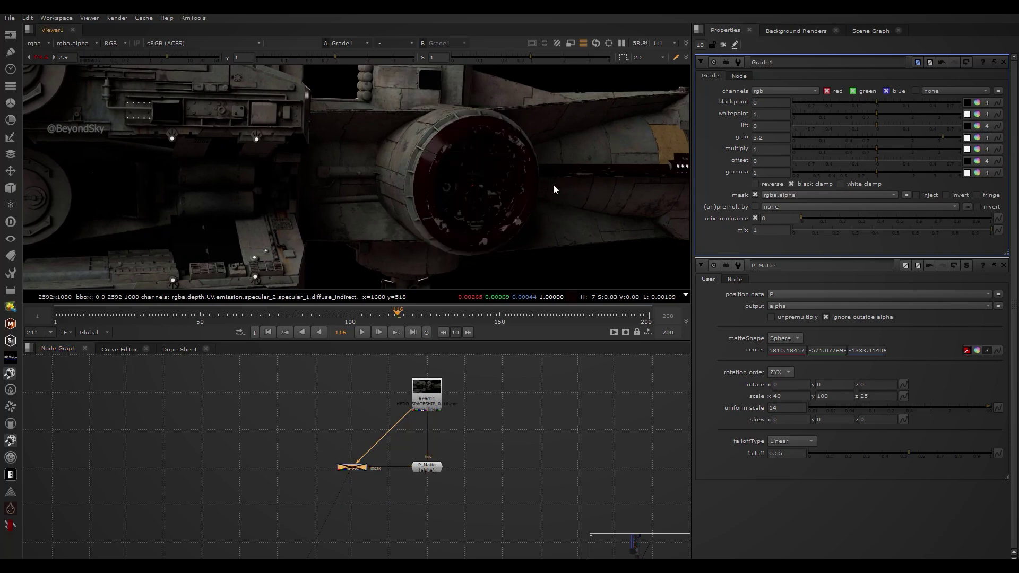
{"action": "key", "text": "minus"}
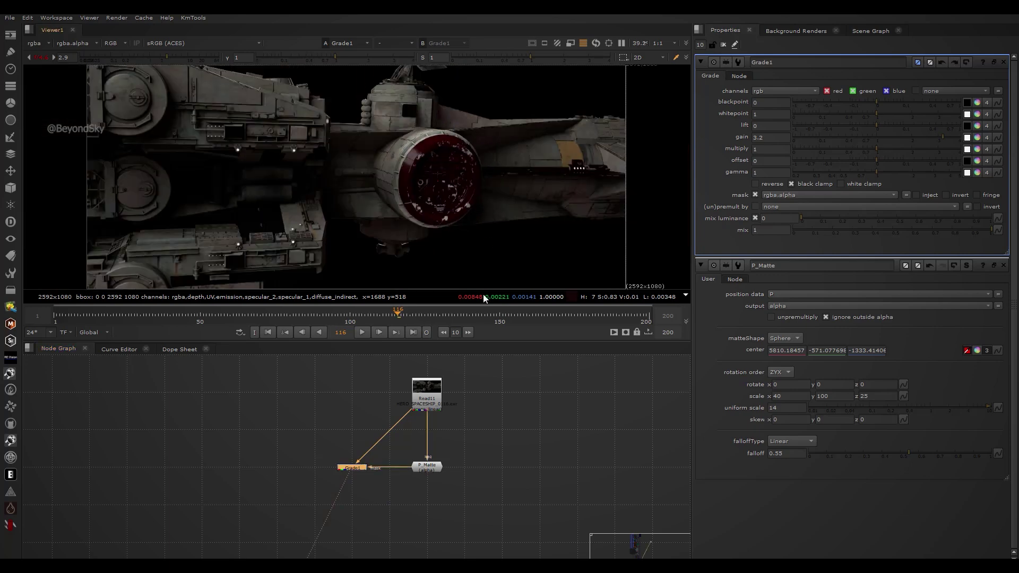
{"action": "left_click", "coordinate": [493, 420]}
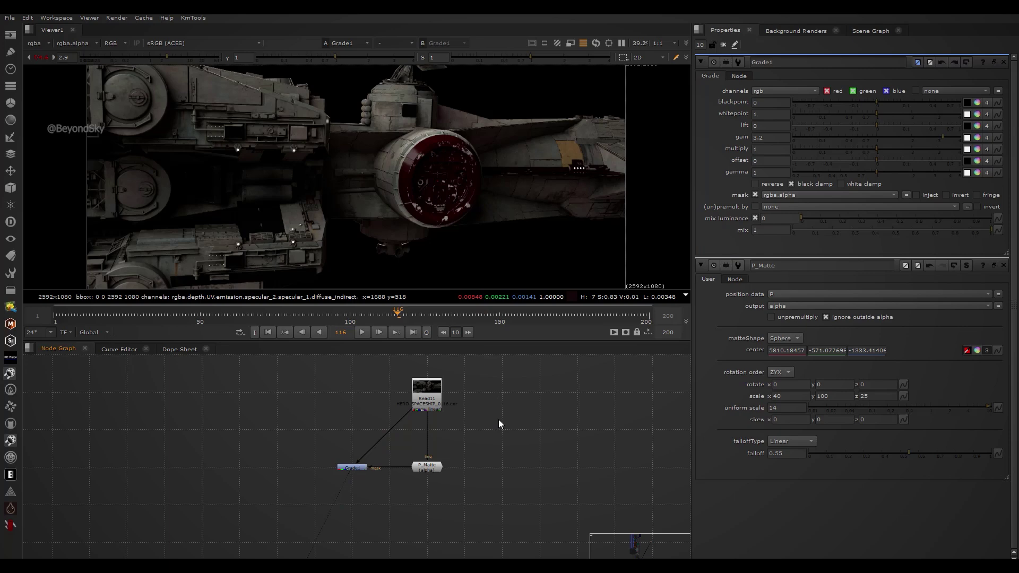
{"action": "left_click", "coordinate": [722, 45]}
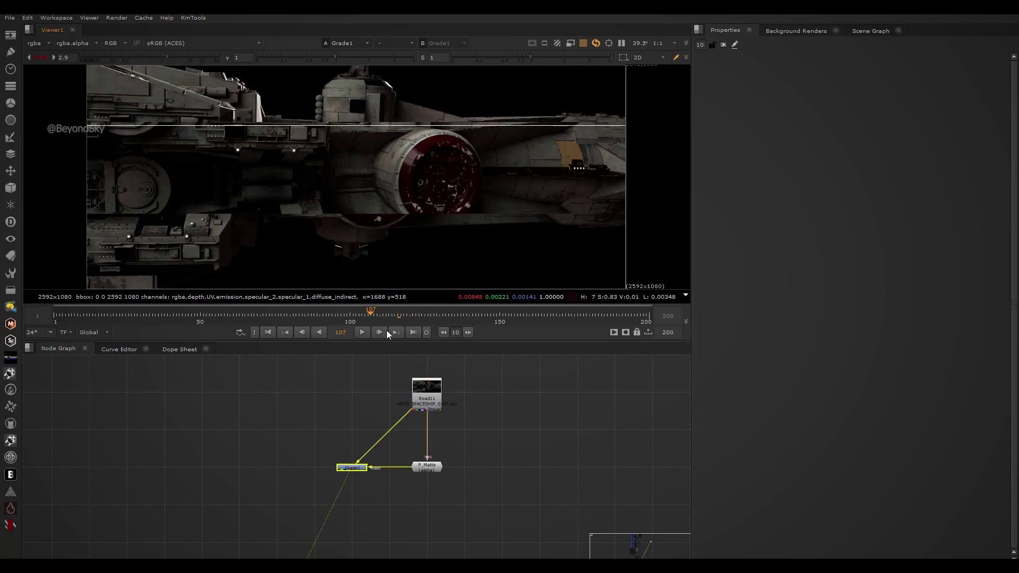
View the P_Matte's alpha and compare the spaceship matte at frames 118 and 107
{"action": "left_click", "coordinate": [427, 466]}
{"action": "key", "text": "1"}
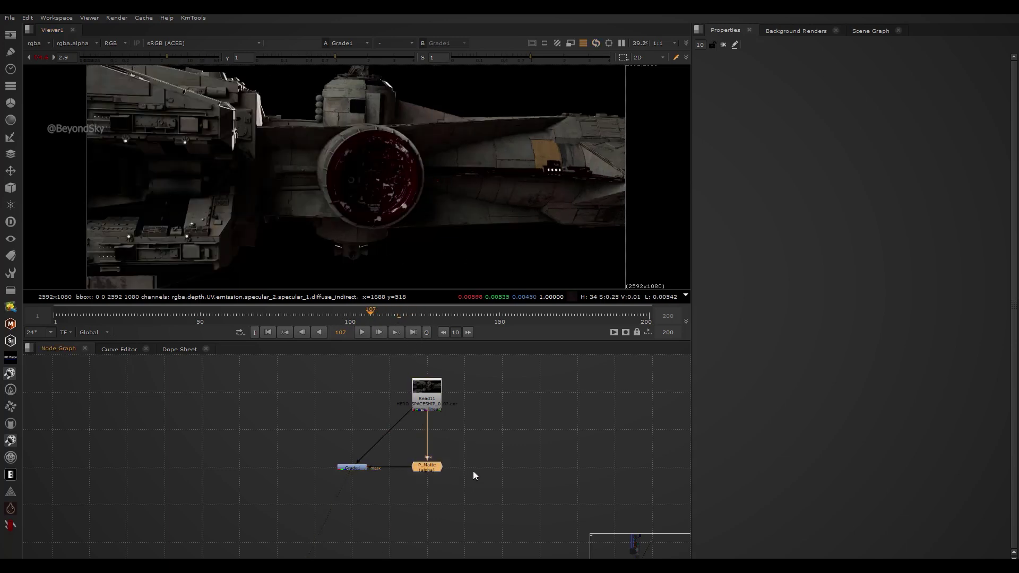
{"action": "key", "text": "a"}
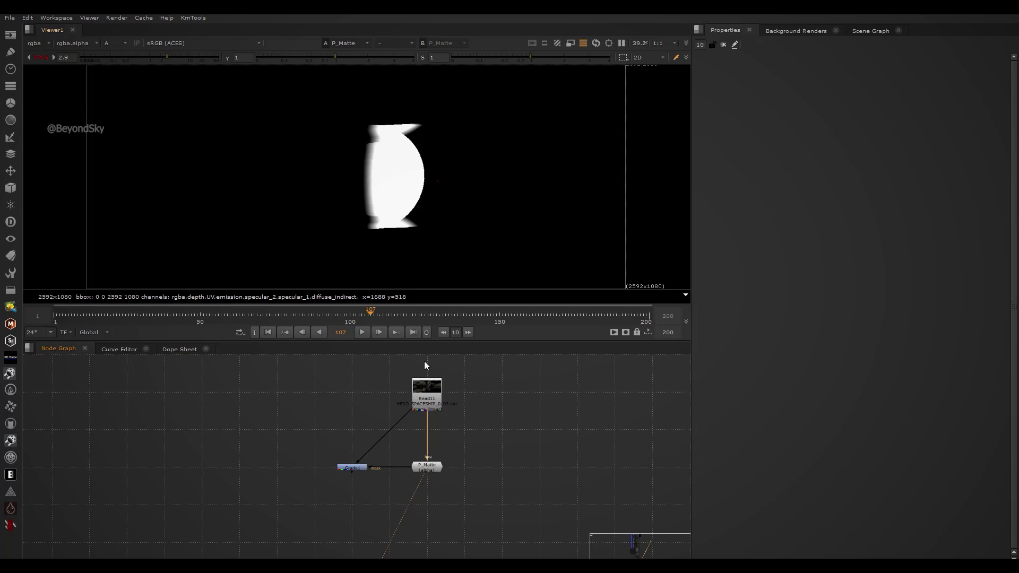
{"action": "left_click", "coordinate": [405, 314]}
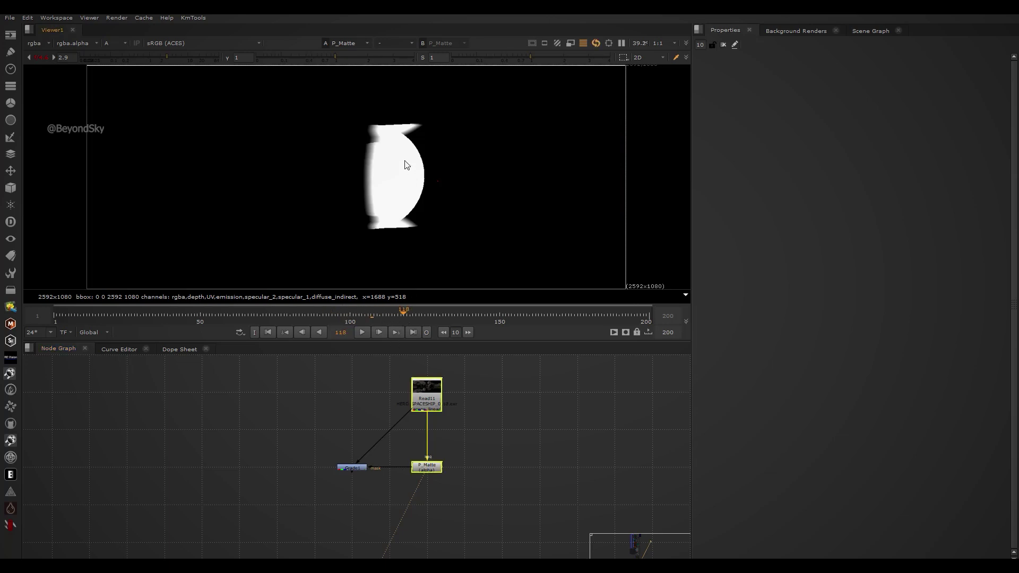
{"action": "left_click", "coordinate": [370, 315]}
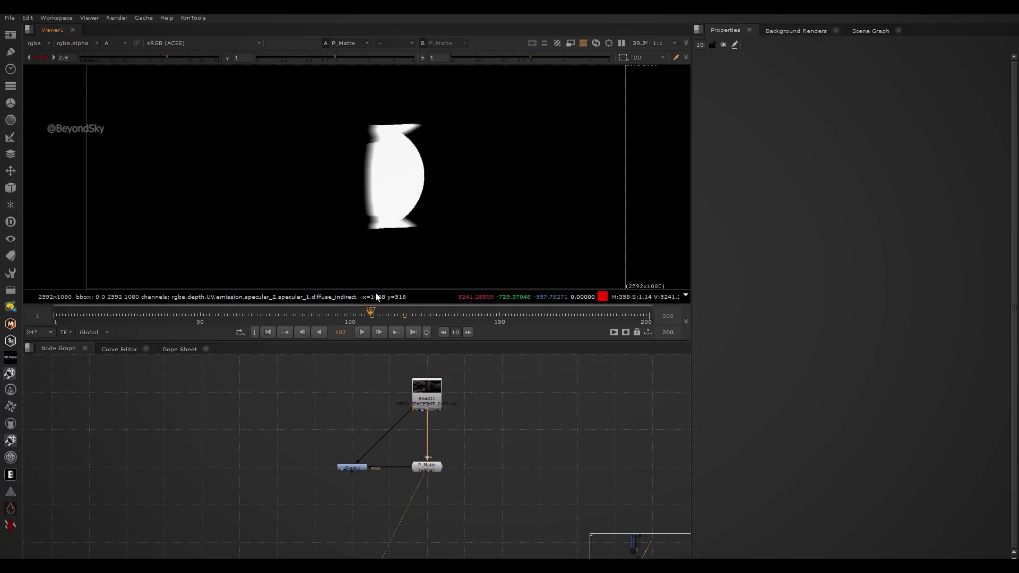
View the P_Matte in colour, open its properties and change its position data to the Pref layer
{"action": "key", "text": "a"}
{"action": "scroll", "coordinate": [422, 497], "scroll_direction": "up", "scroll_amount": 1}
{"action": "double_click", "coordinate": [434, 460]}
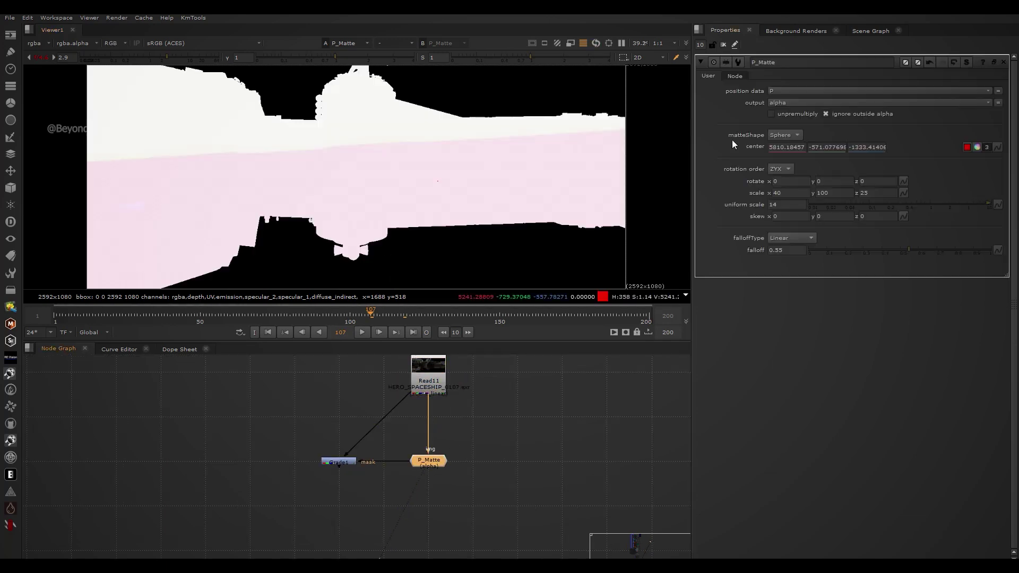
{"action": "left_click", "coordinate": [781, 91]}
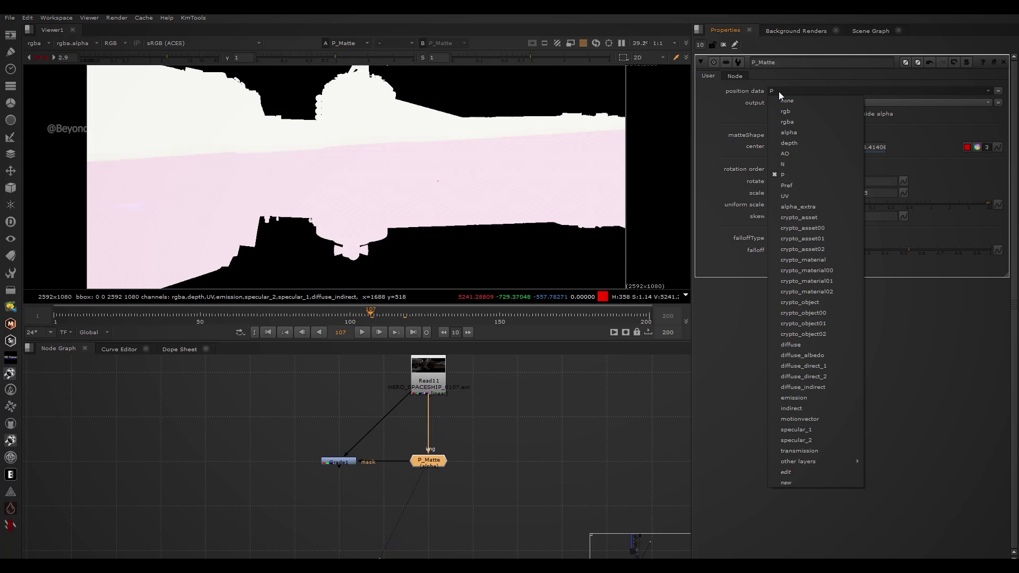
{"action": "left_click", "coordinate": [518, 166]}
{"action": "middle_click_drag", "start_coordinate": [493, 426], "coordinate": [433, 435]}
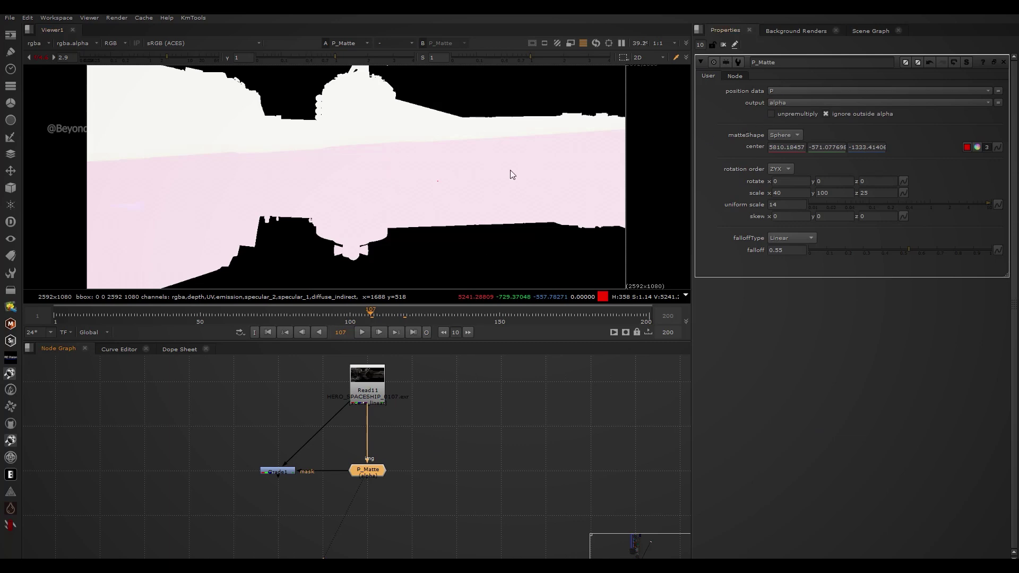
{"action": "left_click", "coordinate": [774, 90]}
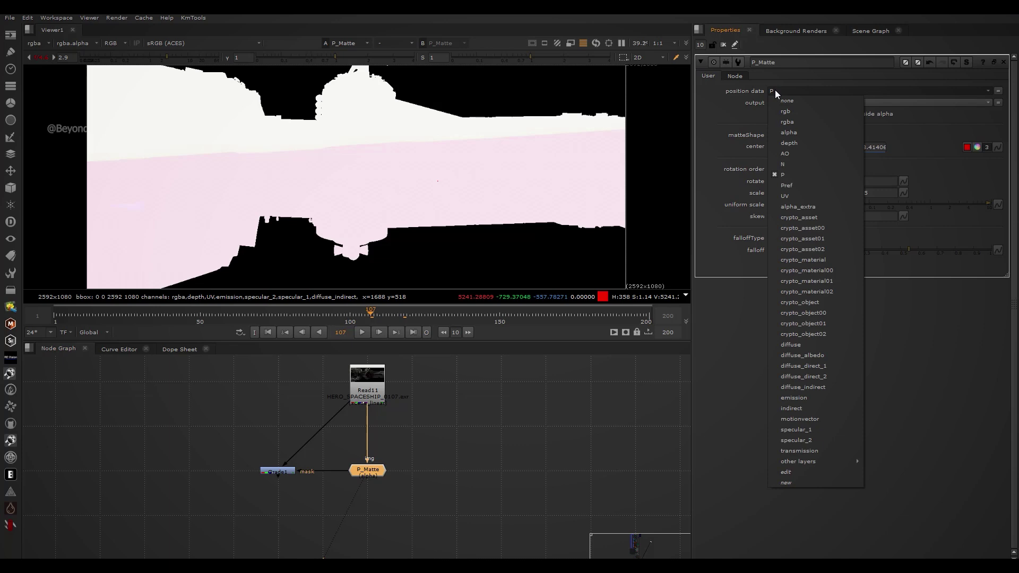
{"action": "left_click", "coordinate": [797, 185]}
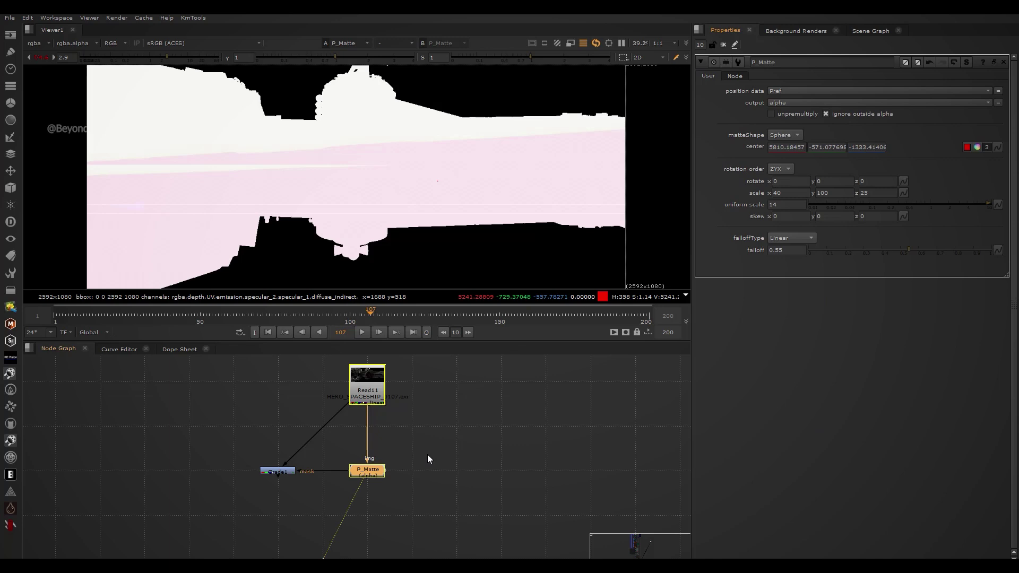
Show the P_Matte's alpha and resample its center on the round engine section at frame 107
{"action": "left_click", "coordinate": [426, 468]}
{"action": "left_click_drag", "start_coordinate": [356, 491], "coordinate": [366, 470]}
{"action": "key", "text": "a"}
{"action": "key", "text": "a"}
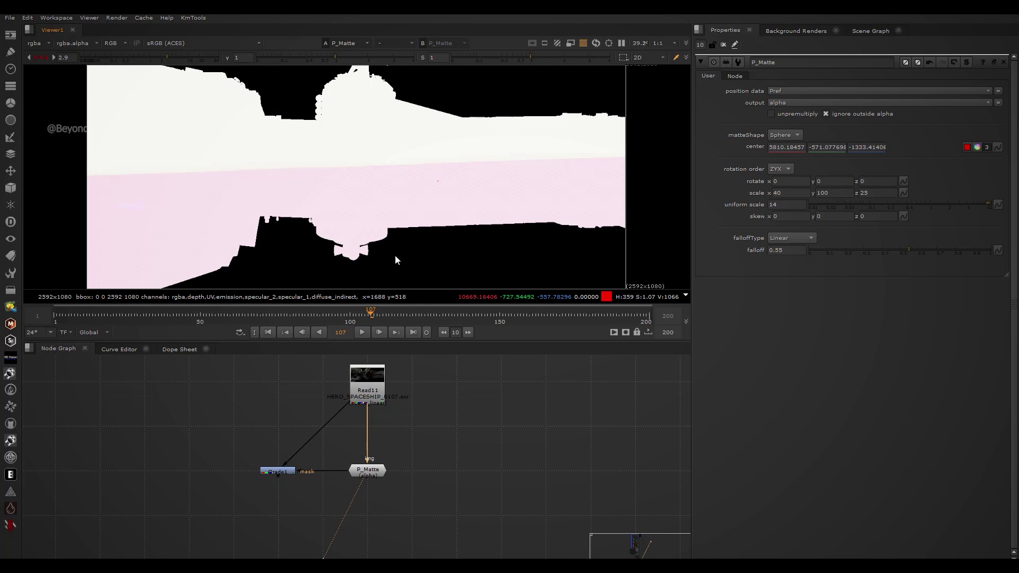
{"action": "key", "text": "a"}
{"action": "left_click", "coordinate": [371, 472]}
{"action": "left_click", "coordinate": [966, 148]}
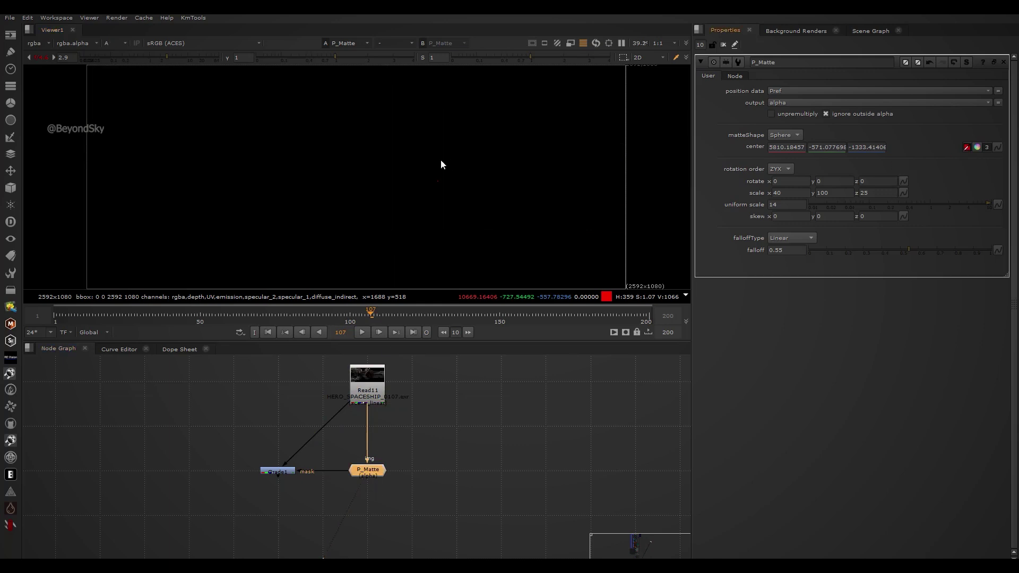
{"action": "left_click_drag", "start_coordinate": [411, 168], "coordinate": [381, 175], "text": "ctrl"}
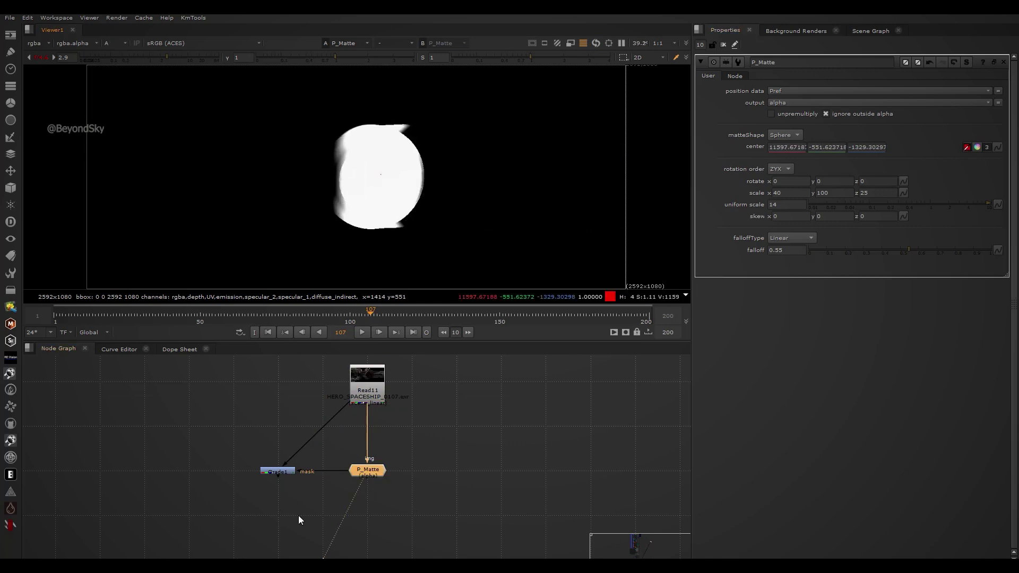
View the masked Grade in colour and check the engine section at frame 89
{"action": "left_click_drag", "start_coordinate": [298, 519], "coordinate": [211, 436]}
{"action": "key", "text": "1"}
{"action": "key", "text": "a"}
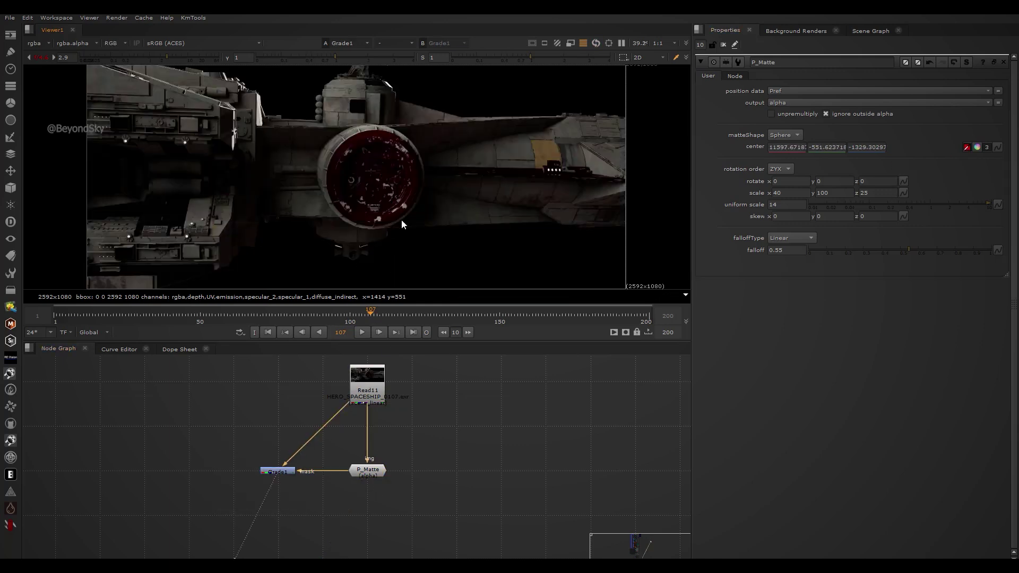
{"action": "left_click", "coordinate": [316, 313]}
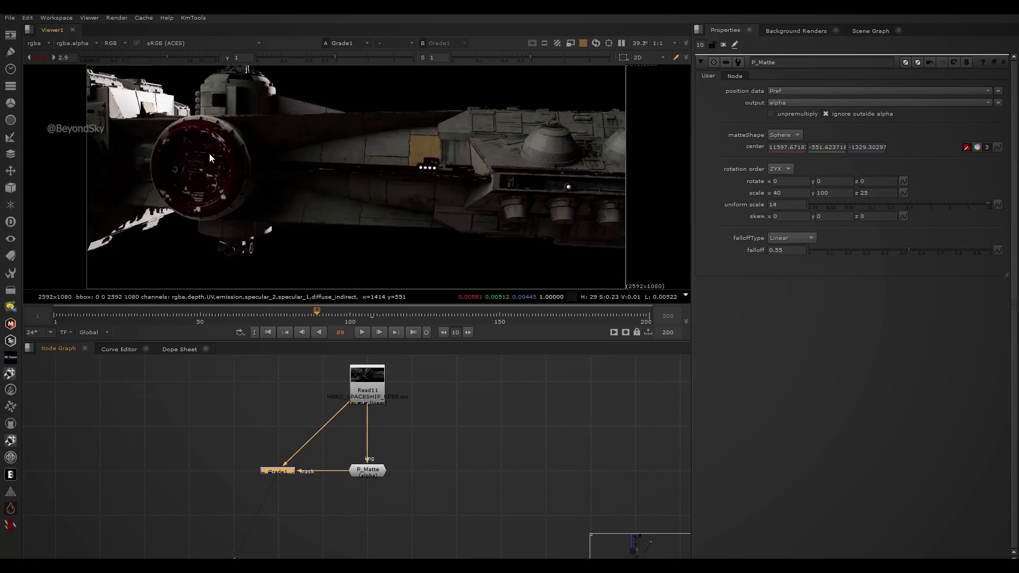
Switch the masked Grade off and on at frame 89 to compare the engine section up close
{"action": "key", "text": "d"}
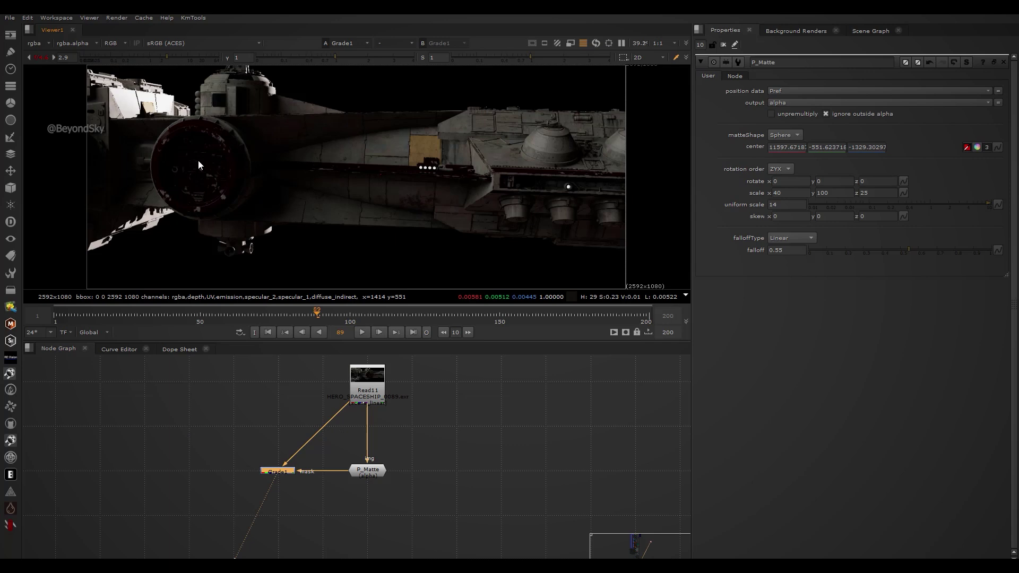
{"action": "scroll", "coordinate": [198, 161], "scroll_direction": "up", "scroll_amount": 2}
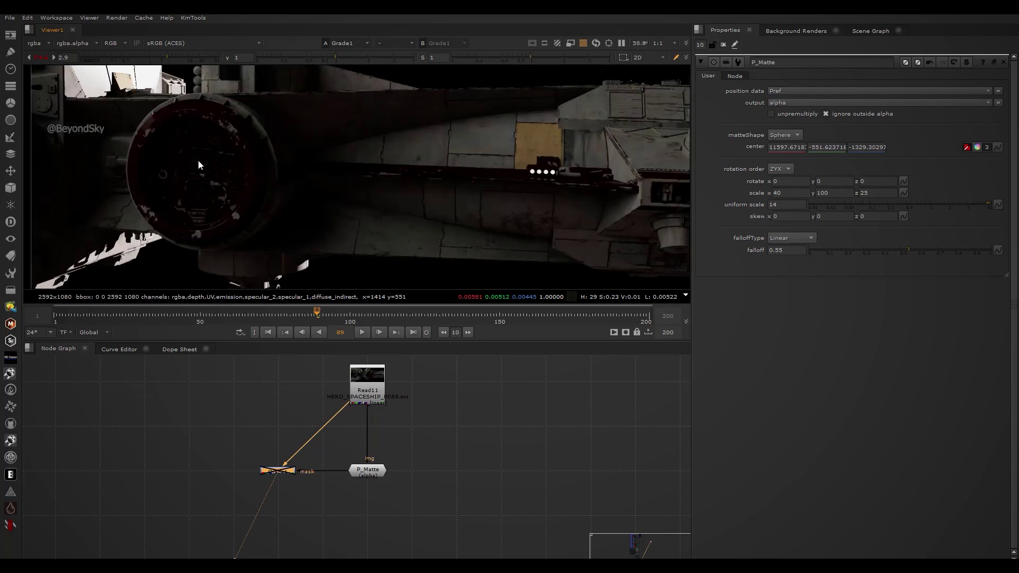
{"action": "key", "text": "d"}
{"action": "key", "text": "d"}
{"action": "key", "text": "d"}
{"action": "scroll", "coordinate": [245, 166], "scroll_direction": "down", "scroll_amount": 2}
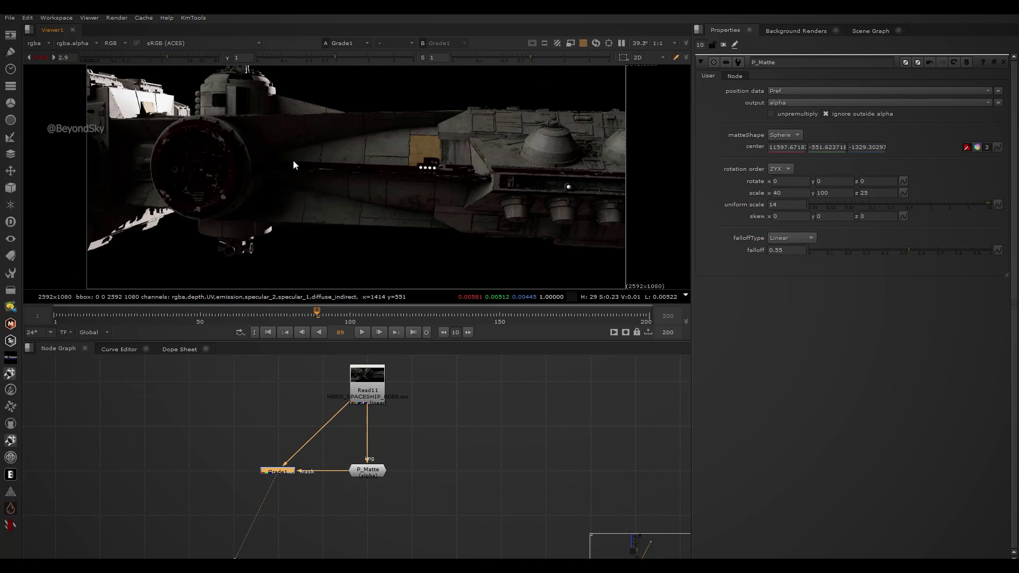
Close the open node properties and inspect the graded engine section at frames 69 and 109
{"action": "left_click", "coordinate": [723, 45]}
{"action": "left_click_drag", "start_coordinate": [341, 436], "coordinate": [434, 501]}
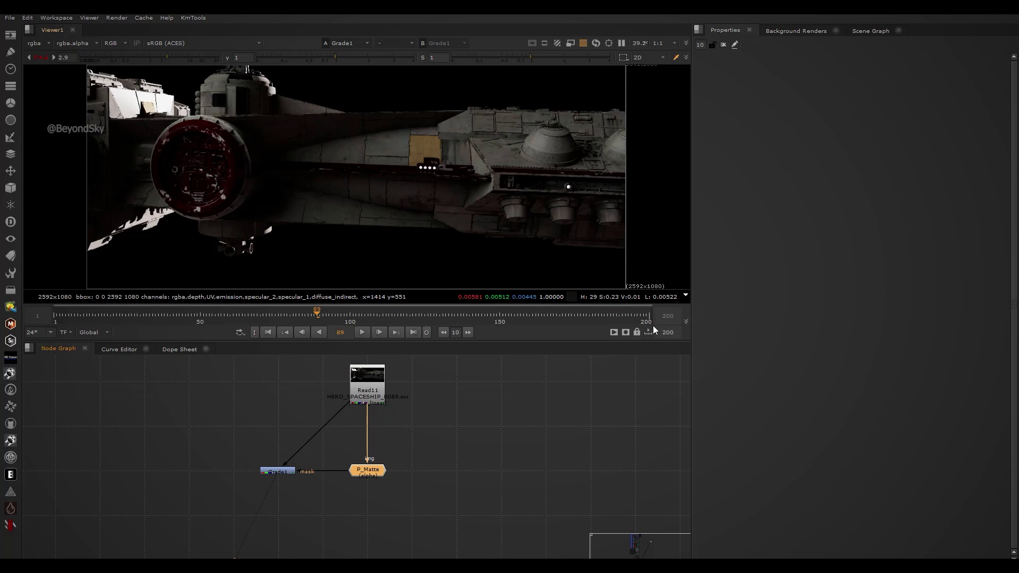
{"action": "scroll", "coordinate": [450, 416], "scroll_direction": "down", "scroll_amount": 2}
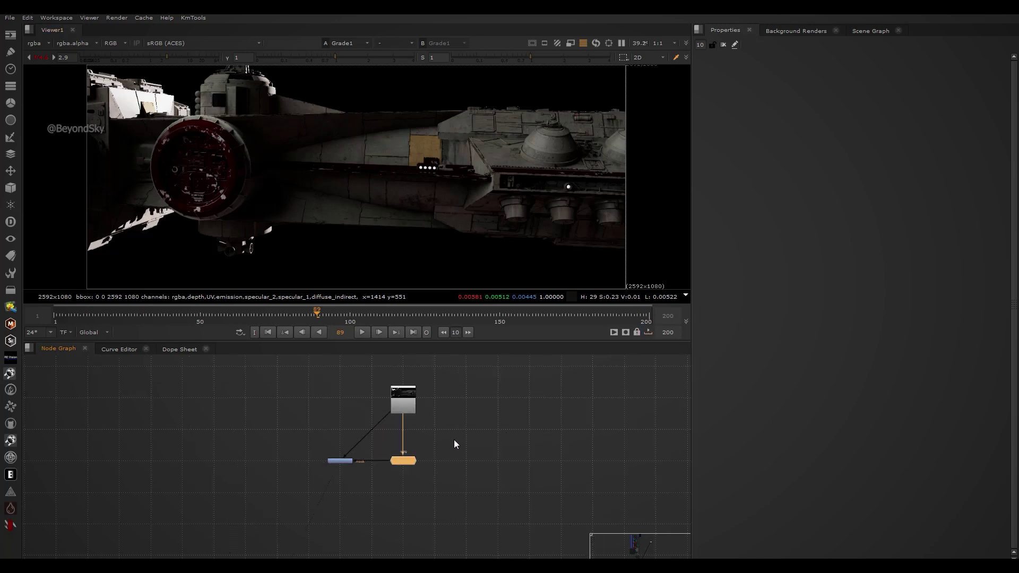
{"action": "left_click", "coordinate": [455, 440]}
{"action": "left_click", "coordinate": [257, 314]}
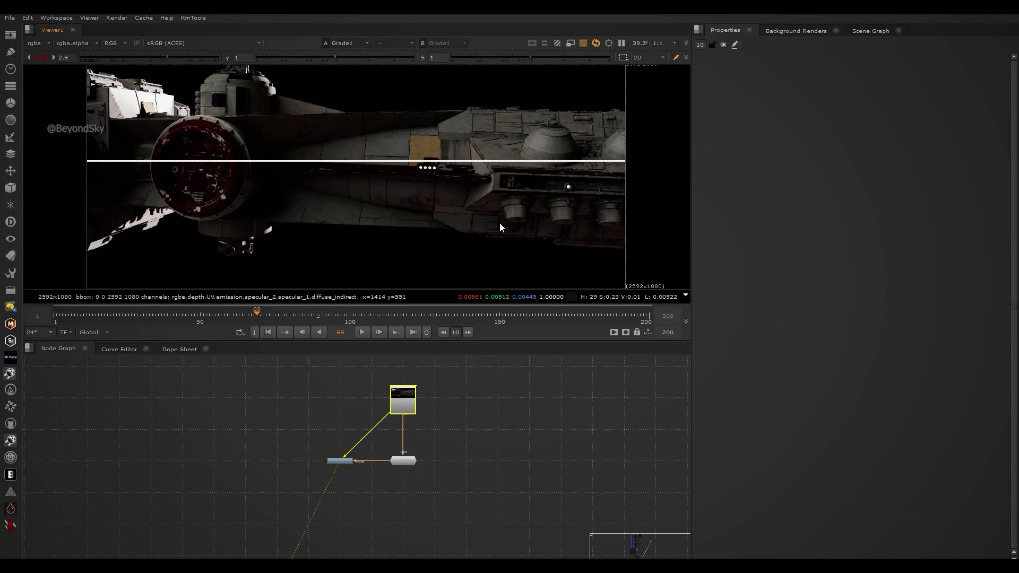
{"action": "left_click", "coordinate": [377, 317]}
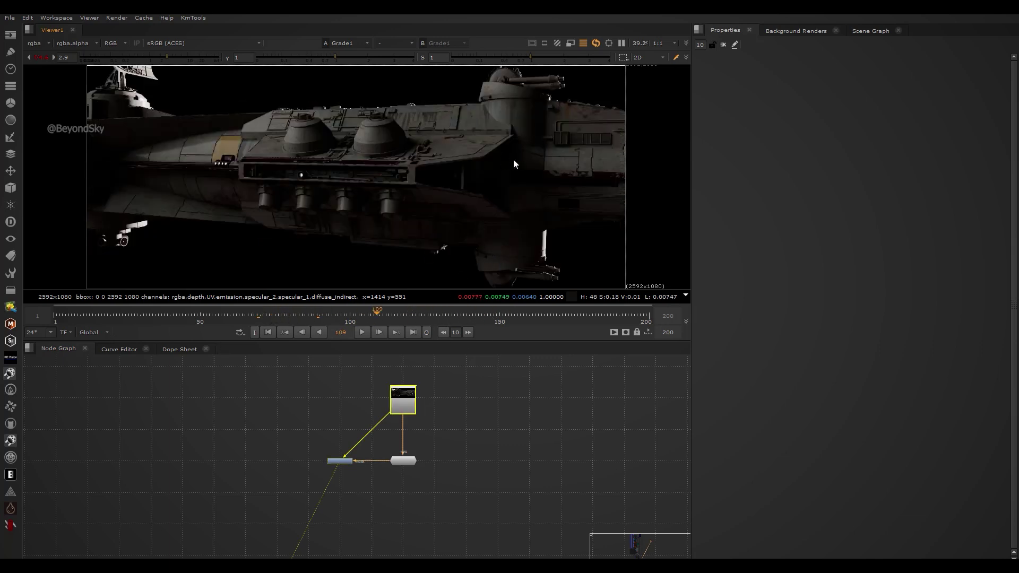
{"action": "scroll", "coordinate": [414, 209], "scroll_direction": "up", "scroll_amount": 4}
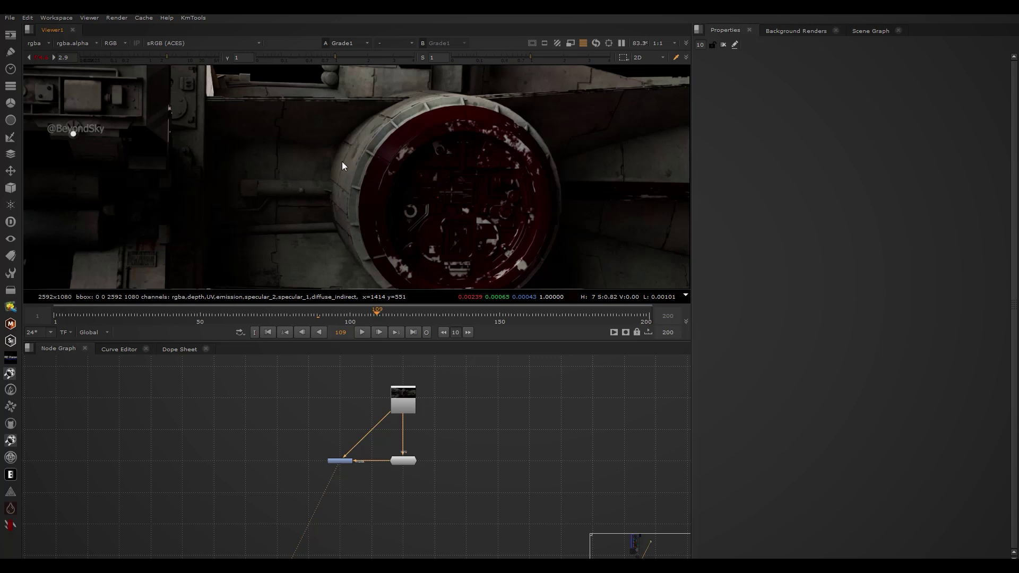
Duplicate the P_Matte node, feed the copy from the spaceship Read and view it
{"action": "left_click", "coordinate": [414, 461]}
{"action": "key", "text": "ctrl+c"}
{"action": "left_click", "coordinate": [476, 453]}
{"action": "key", "text": "ctrl+v"}
{"action": "key", "text": "1"}
{"action": "left_click_drag", "start_coordinate": [415, 403], "coordinate": [464, 459]}
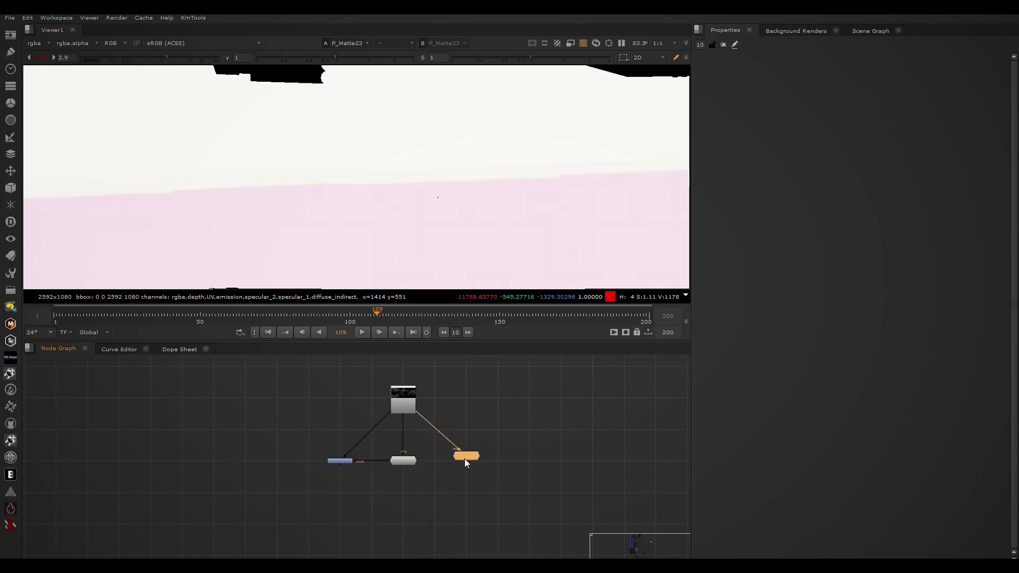
Resample the copied matte's center on the engine's outer rim and set its x scale to 9 and z scale to 10
{"action": "double_click", "coordinate": [464, 458]}
{"action": "left_click", "coordinate": [967, 147]}
{"action": "key", "text": "a"}
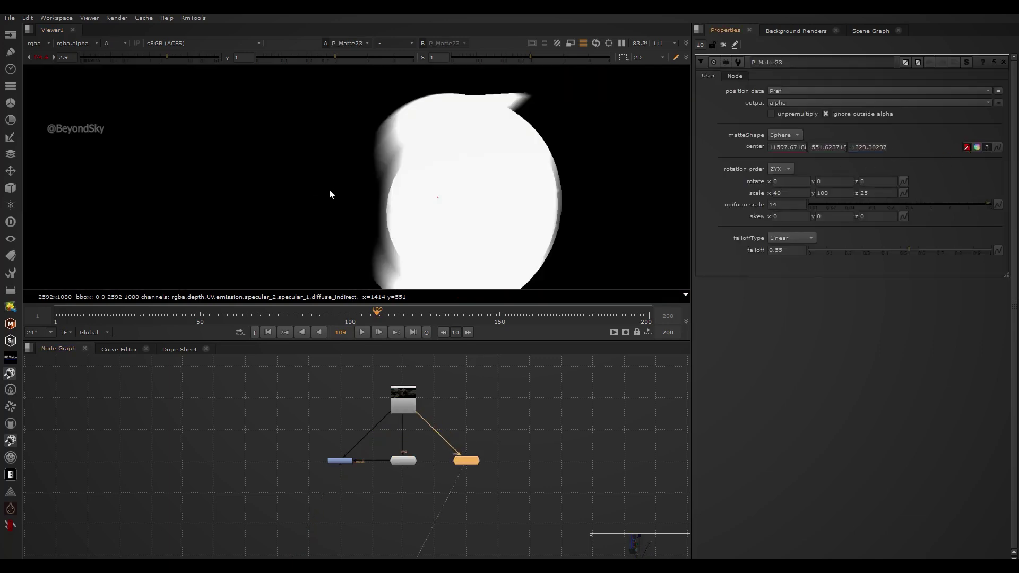
{"action": "left_click_drag", "start_coordinate": [330, 193], "coordinate": [352, 195], "text": "ctrl"}
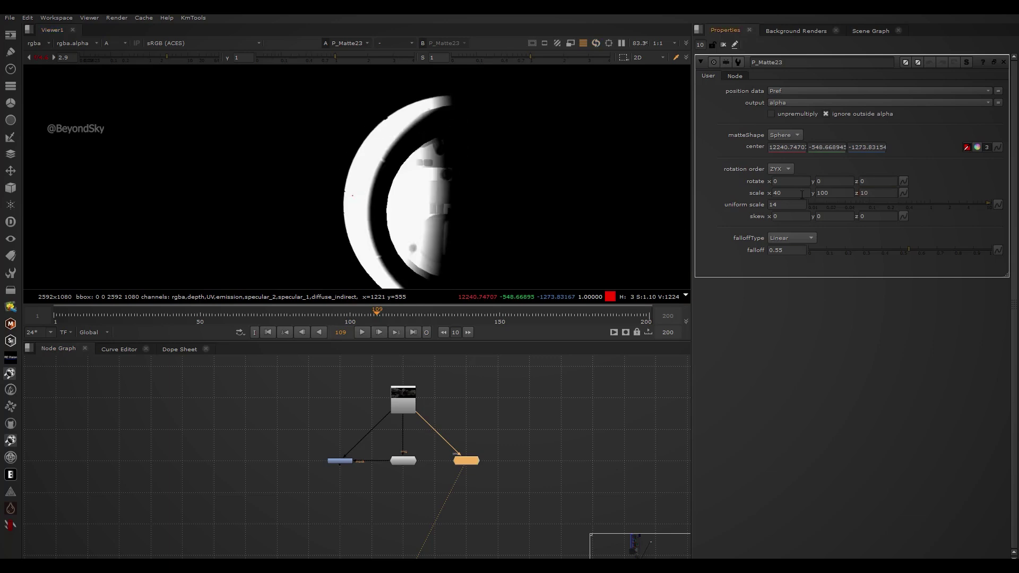
{"action": "left_click", "coordinate": [809, 193]}
{"action": "key", "text": "Down"}
{"action": "key", "text": "Left"}
{"action": "key", "text": "Down"}
{"action": "key", "text": "Down"}
{"action": "key", "text": "Down"}
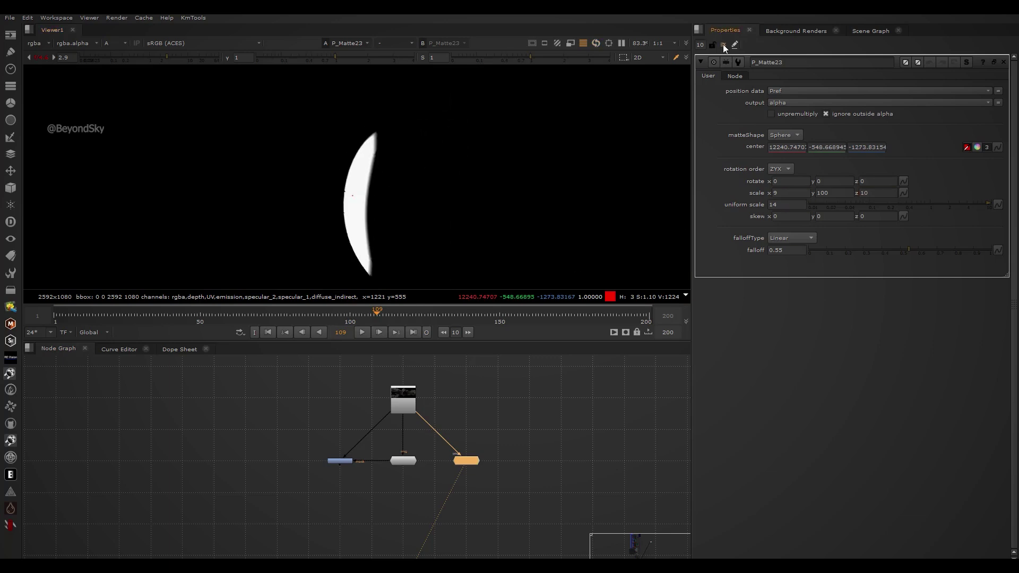
Add a Grade fed by the spaceship Read, mask it with the copied P_Matte and set its gain to 0.18
{"action": "left_click", "coordinate": [723, 45]}
{"action": "left_click", "coordinate": [489, 431]}
{"action": "key", "text": "g"}
{"action": "left_click_drag", "start_coordinate": [488, 421], "coordinate": [406, 403]}
{"action": "key", "text": "1"}
{"action": "left_click", "coordinate": [506, 436]}
{"action": "left_click_drag", "start_coordinate": [503, 430], "coordinate": [466, 459]}
{"action": "key", "text": "a"}
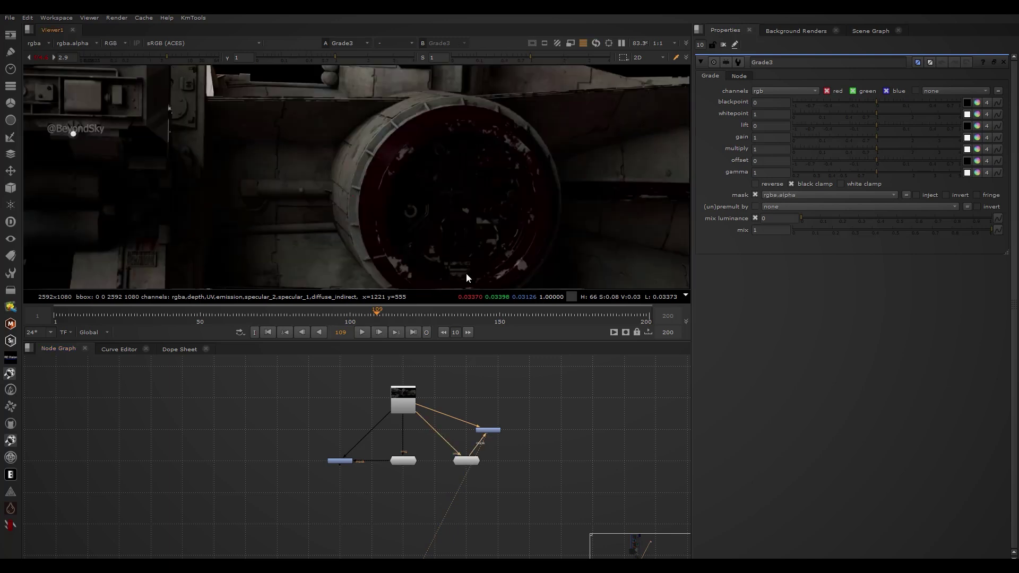
{"action": "left_click_drag", "start_coordinate": [830, 137], "coordinate": [830, 143]}
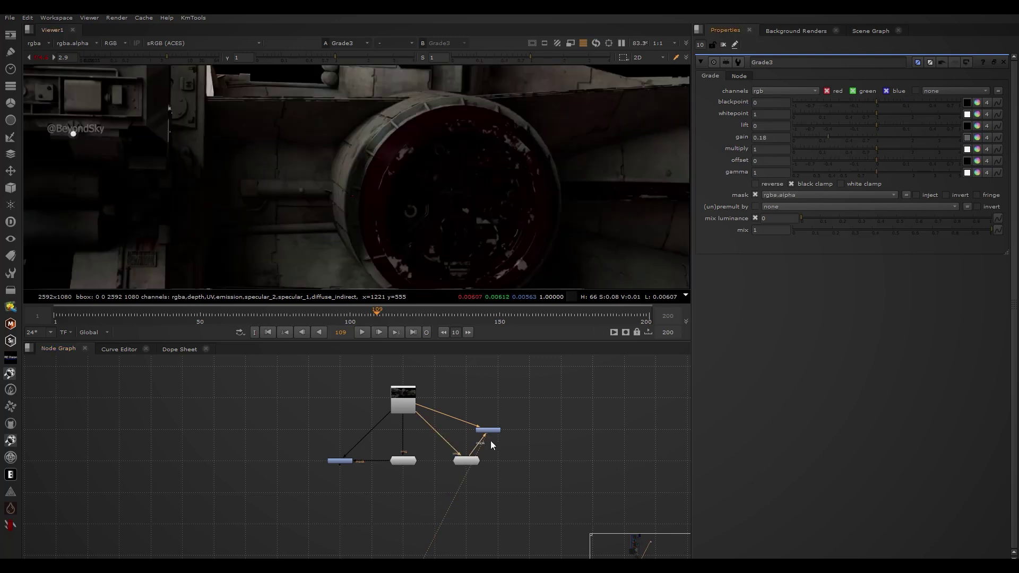
Set the copied matte's z scale to 70 and y scale to 60, closing the open node properties
{"action": "double_click", "coordinate": [466, 460]}
{"action": "left_click", "coordinate": [865, 192]}
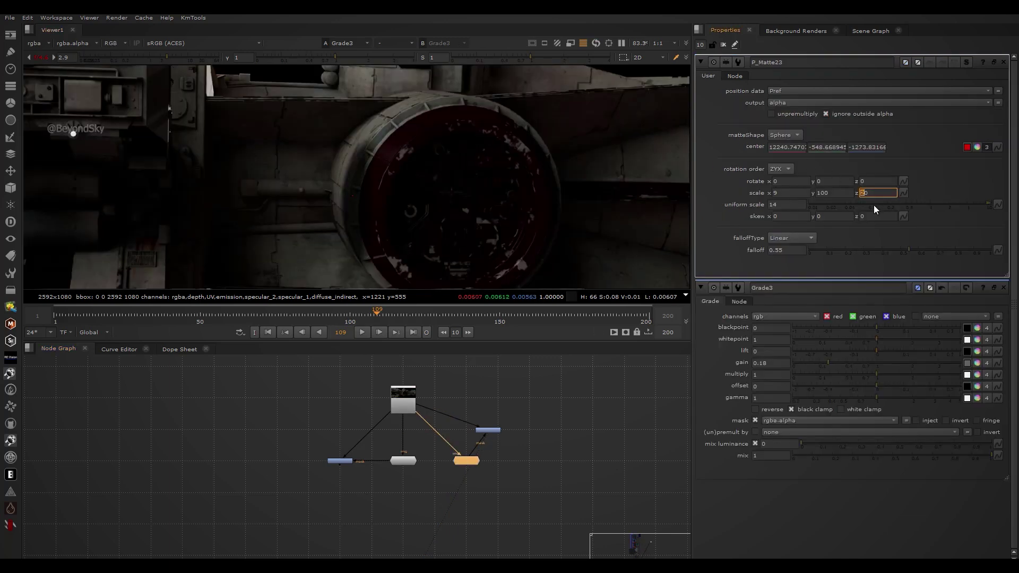
{"action": "key", "text": "Up"}
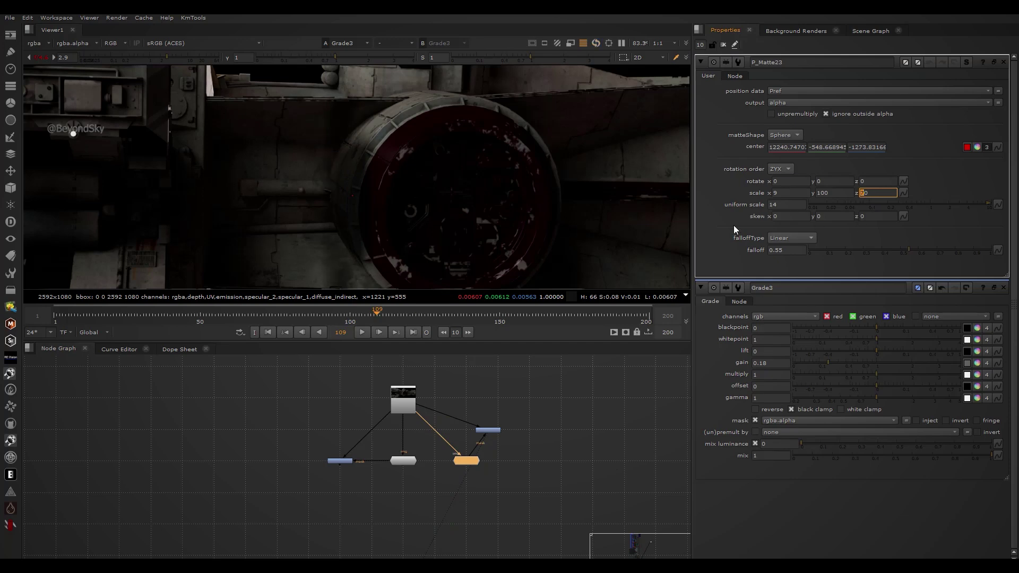
{"action": "left_click", "coordinate": [821, 192]}
{"action": "key", "text": "Down"}
{"action": "key", "text": "Down"}
{"action": "key", "text": "Down"}
{"action": "key", "text": "Down"}
{"action": "left_click", "coordinate": [723, 45]}
Review the copied P_Matte's settings and compare the new Grade off and on at frame 86
{"action": "scroll", "coordinate": [483, 177], "scroll_direction": "down", "scroll_amount": 3}
{"action": "scroll", "coordinate": [463, 436], "scroll_direction": "up", "scroll_amount": 2}
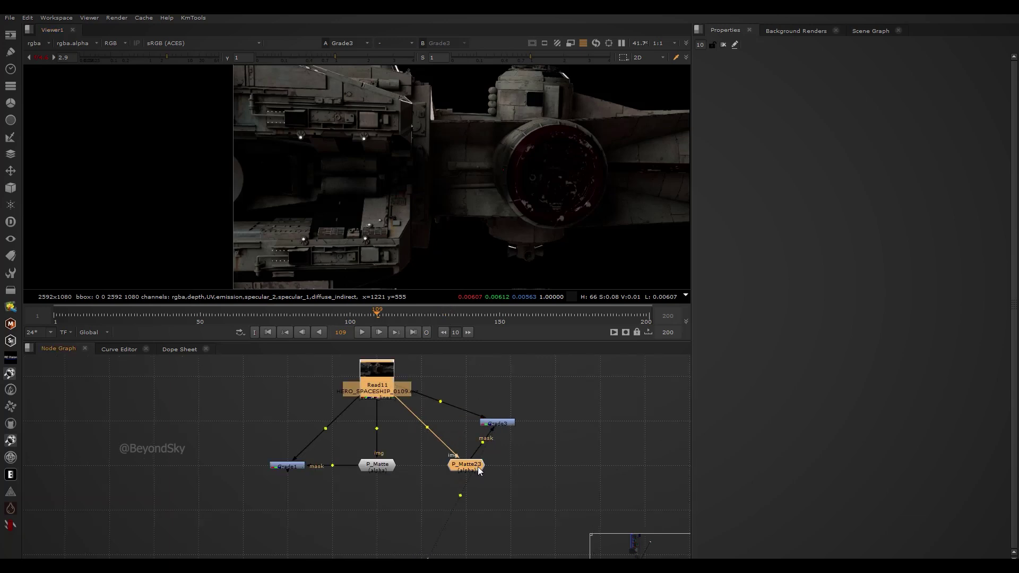
{"action": "double_click", "coordinate": [468, 463]}
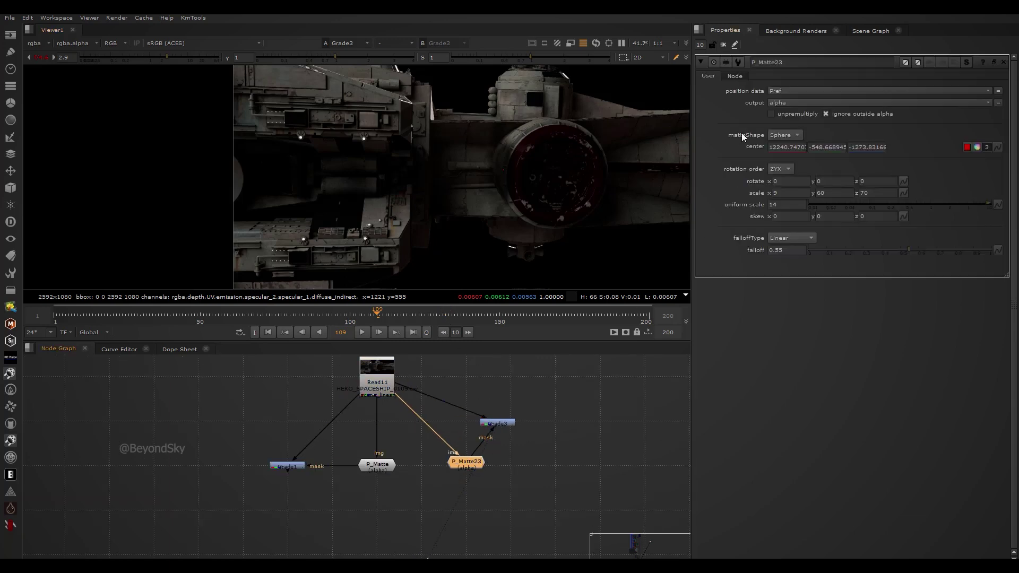
{"action": "left_click", "coordinate": [723, 45]}
{"action": "middle_click_drag", "start_coordinate": [534, 150], "coordinate": [460, 166]}
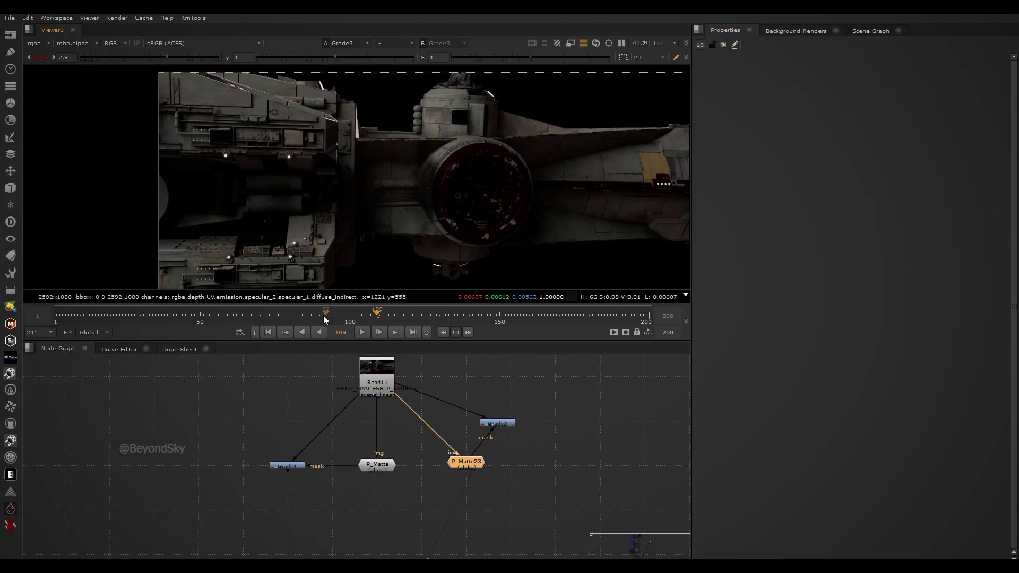
{"action": "left_click", "coordinate": [308, 317]}
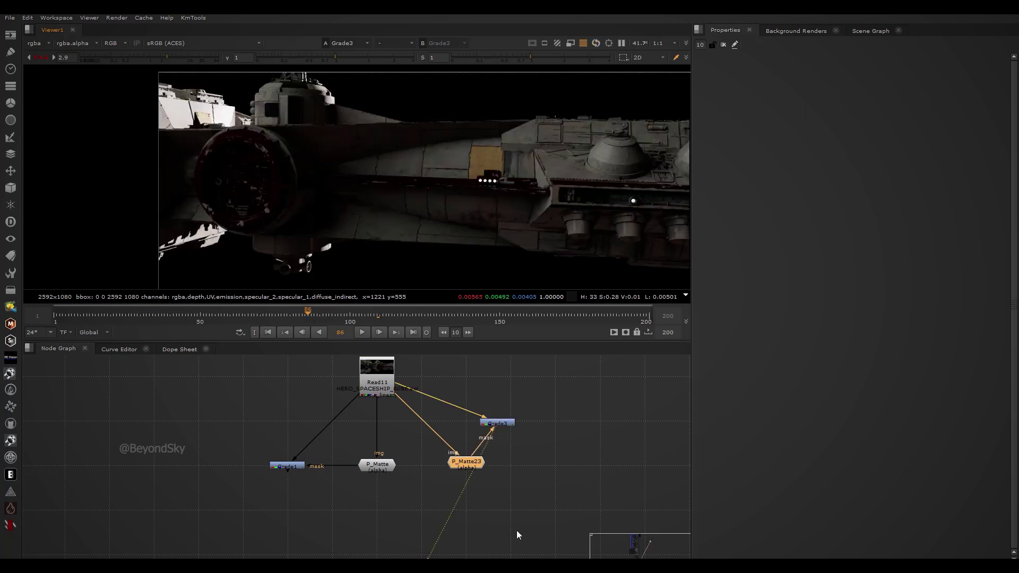
{"action": "key", "text": "d"}
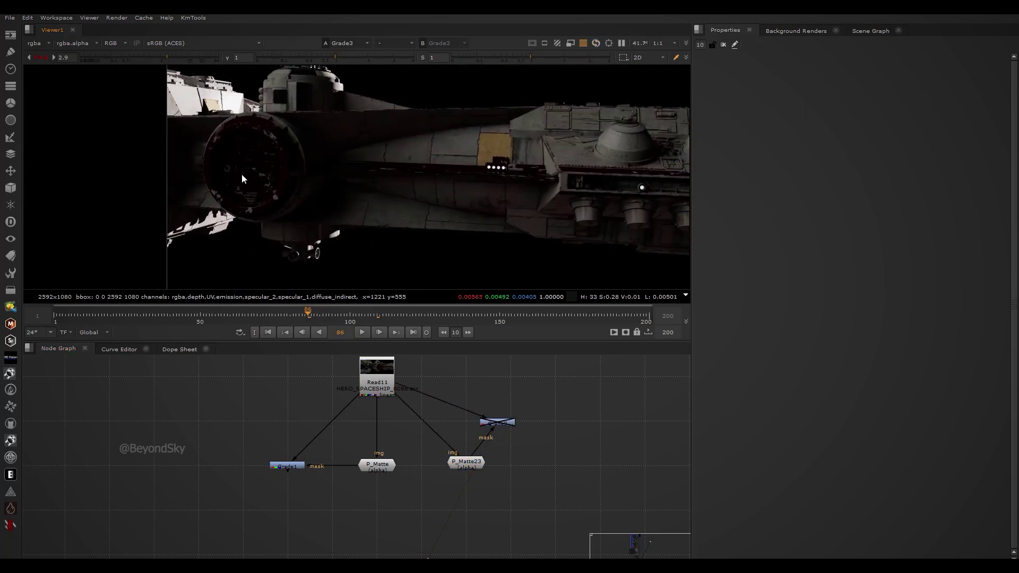
{"action": "scroll", "coordinate": [196, 154], "scroll_direction": "up", "scroll_amount": 4}
{"action": "key", "text": "d"}
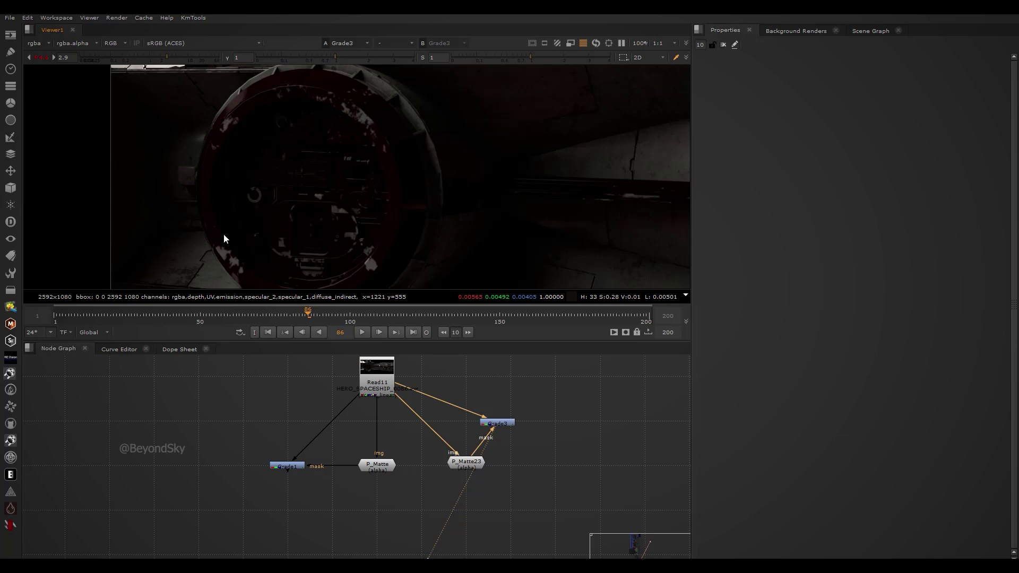
Check the darkening Grade at frames 64 and 34, raising the viewer gain to 9 to inspect the engine section
{"action": "left_click", "coordinate": [242, 314]}
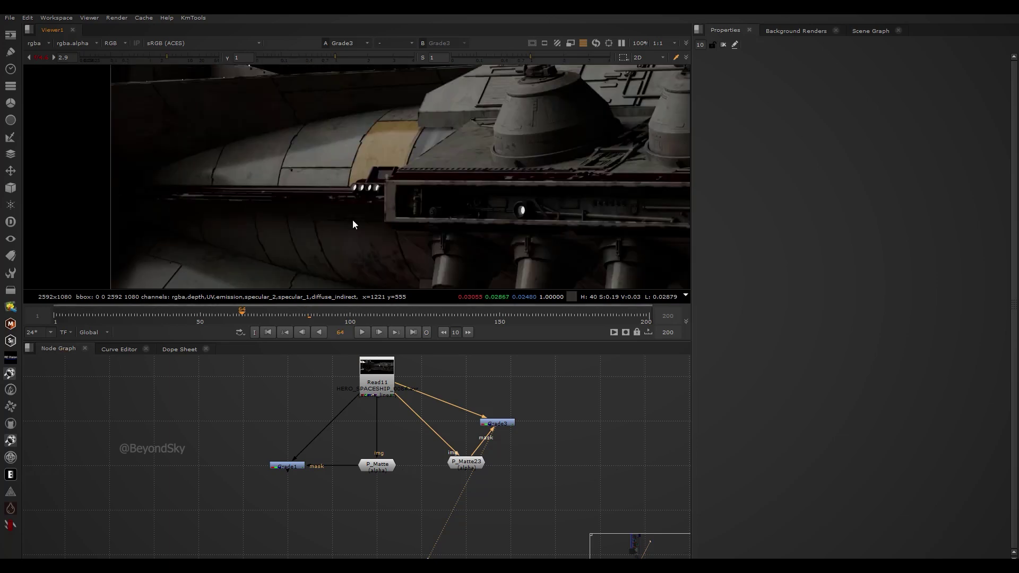
{"action": "key", "text": "f"}
{"action": "left_click", "coordinate": [152, 314]}
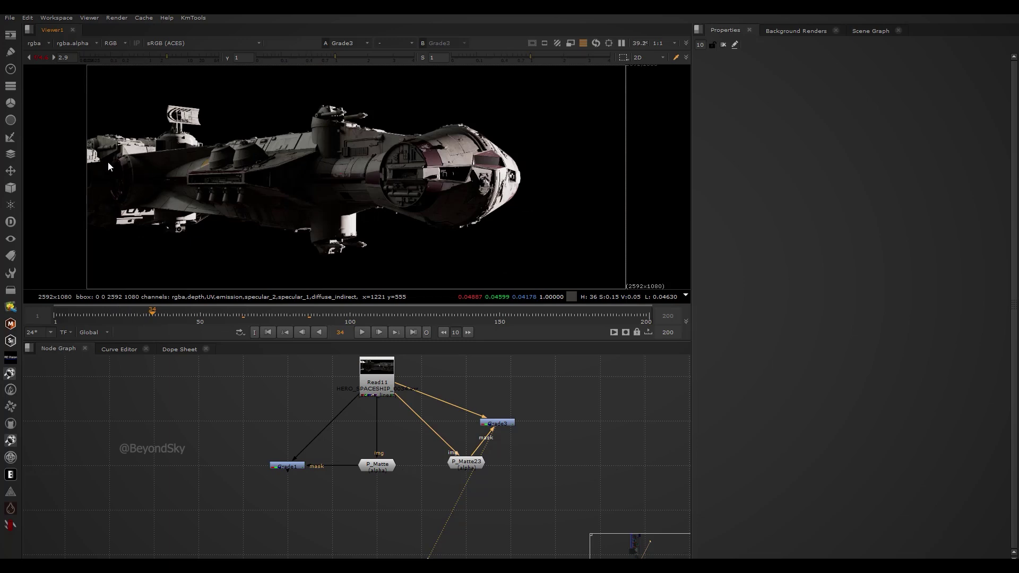
{"action": "scroll", "coordinate": [108, 163], "scroll_direction": "up", "scroll_amount": 7}
{"action": "middle_click_drag", "start_coordinate": [144, 189], "coordinate": [176, 63]}
{"action": "left_click", "coordinate": [176, 57]}
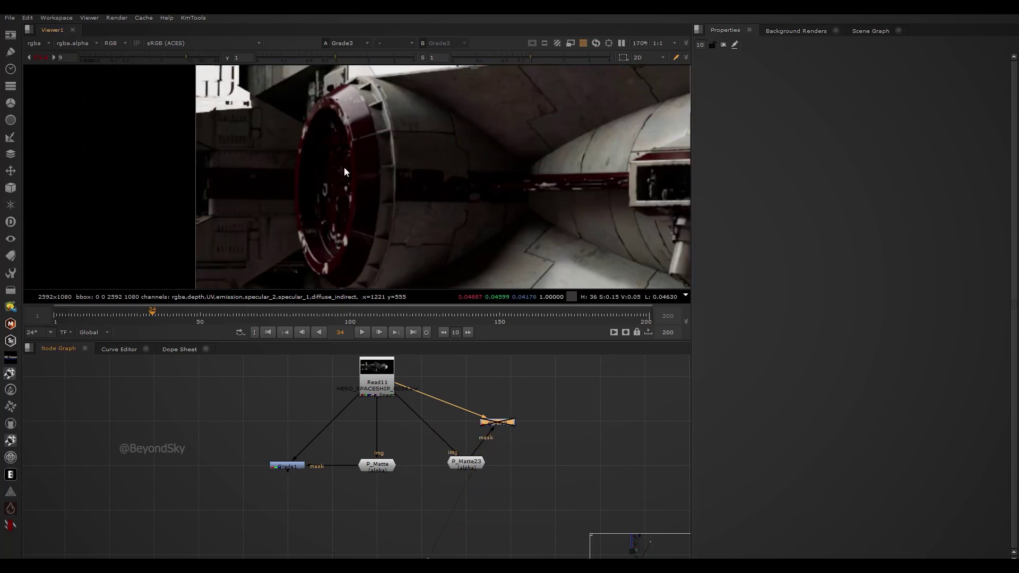
Compare the darkening Grade off and on at frame 34 while examining the red engine ring up close in the enlarged viewer
{"action": "key", "text": "d"}
{"action": "key", "text": "space"}
{"action": "scroll", "coordinate": [333, 338], "scroll_direction": "up", "scroll_amount": 2}
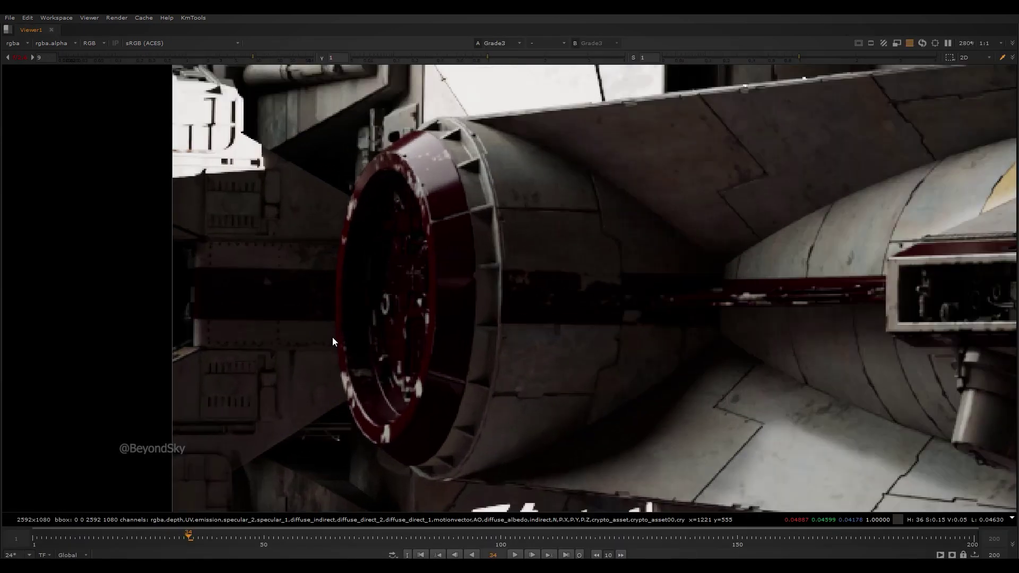
{"action": "scroll", "coordinate": [332, 341], "scroll_direction": "up", "scroll_amount": 1}
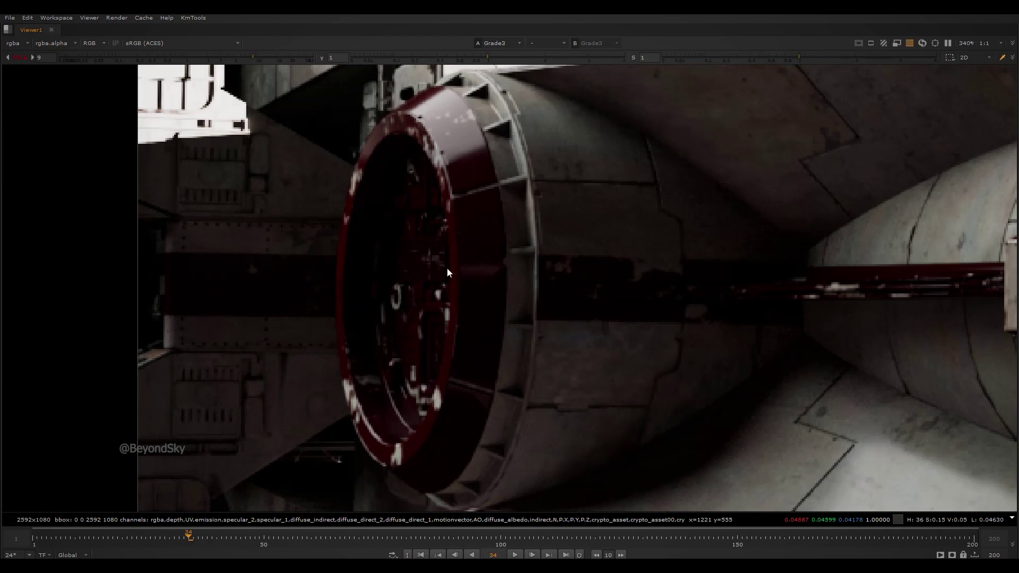
{"action": "key", "text": "space"}
{"action": "scroll", "coordinate": [392, 246], "scroll_direction": "down", "scroll_amount": 5}
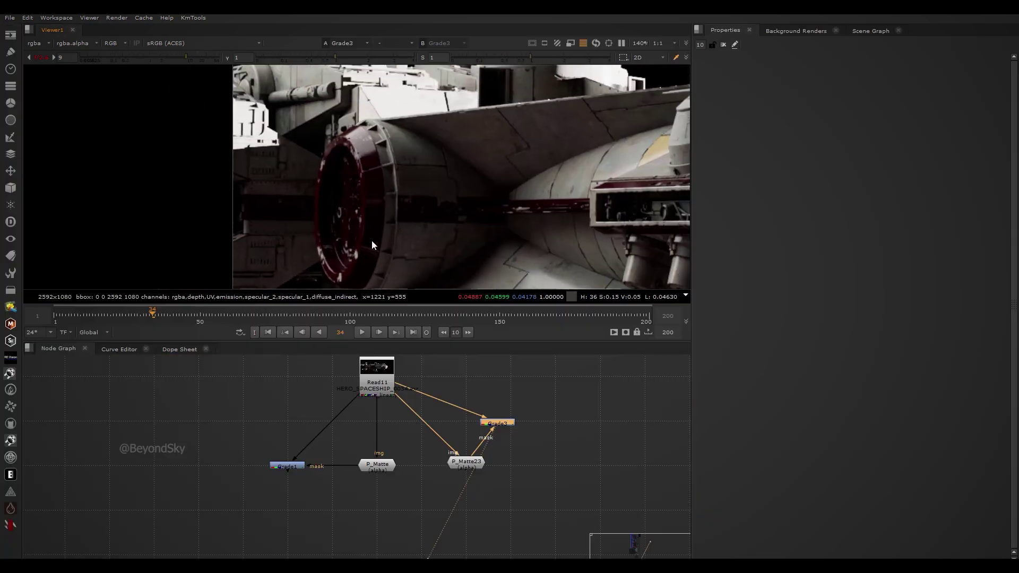
Go to frame 150 and examine the red engine ring area with the darkening Grade switched off
{"action": "left_click_drag", "start_coordinate": [459, 317], "coordinate": [499, 318]}
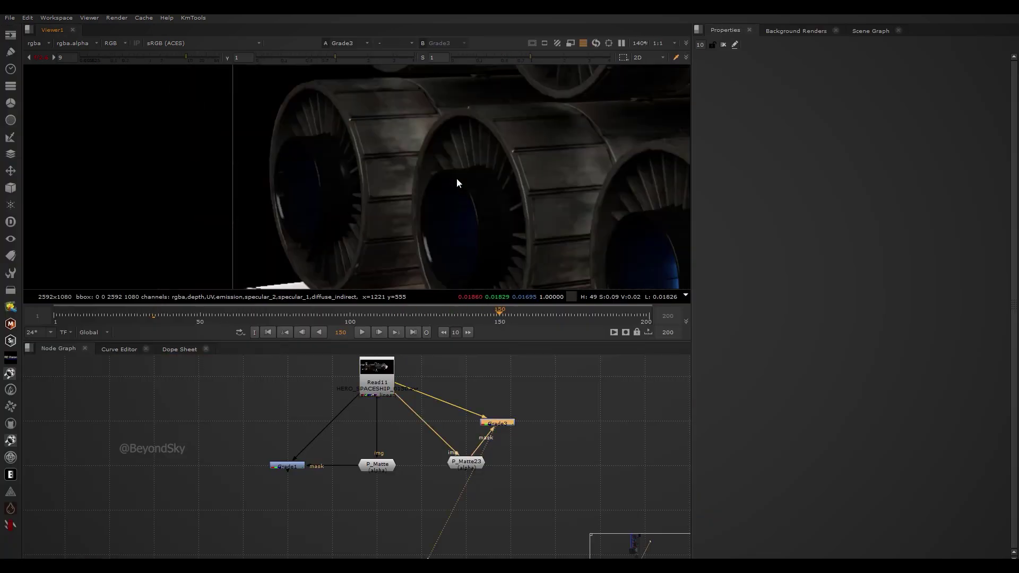
{"action": "scroll", "coordinate": [374, 199], "scroll_direction": "down", "scroll_amount": 3}
{"action": "middle_click_drag", "start_coordinate": [589, 206], "coordinate": [91, 204]}
{"action": "middle_click_drag", "start_coordinate": [622, 207], "coordinate": [375, 206]}
{"action": "scroll", "coordinate": [374, 206], "scroll_direction": "up", "scroll_amount": 2}
{"action": "key", "text": "d"}
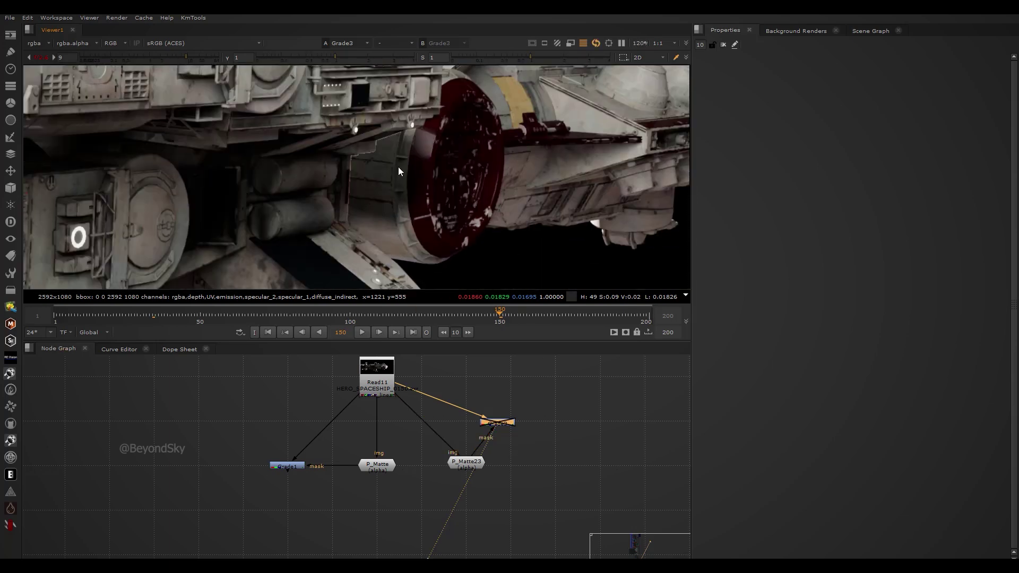
{"action": "scroll", "coordinate": [397, 150], "scroll_direction": "up", "scroll_amount": 3}
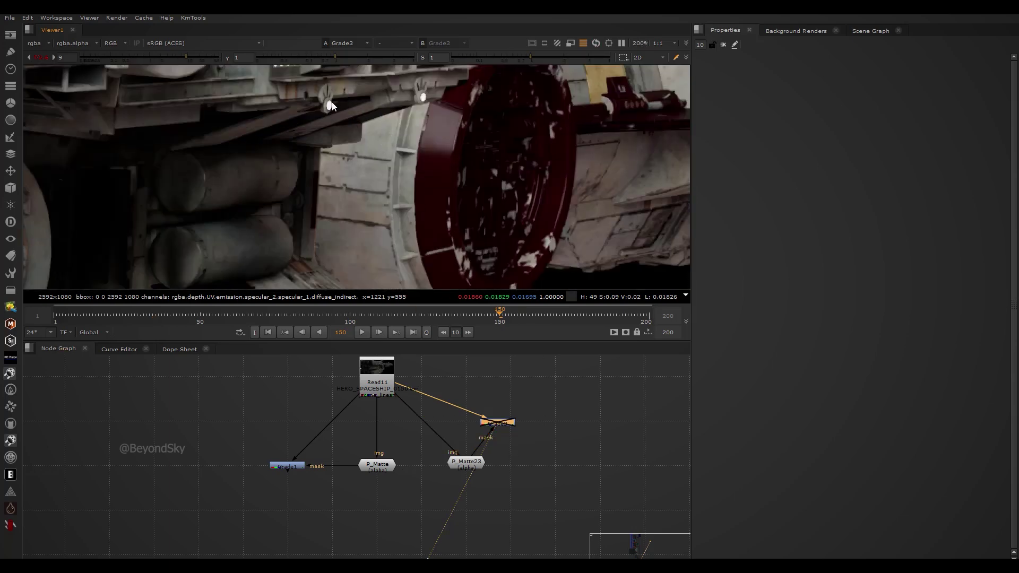
Compare the Grade off and on at frame 150 and inspect the matte's edge beside the red ring up close
{"action": "key", "text": "d"}
{"action": "key", "text": "d"}
{"action": "key", "text": "d"}
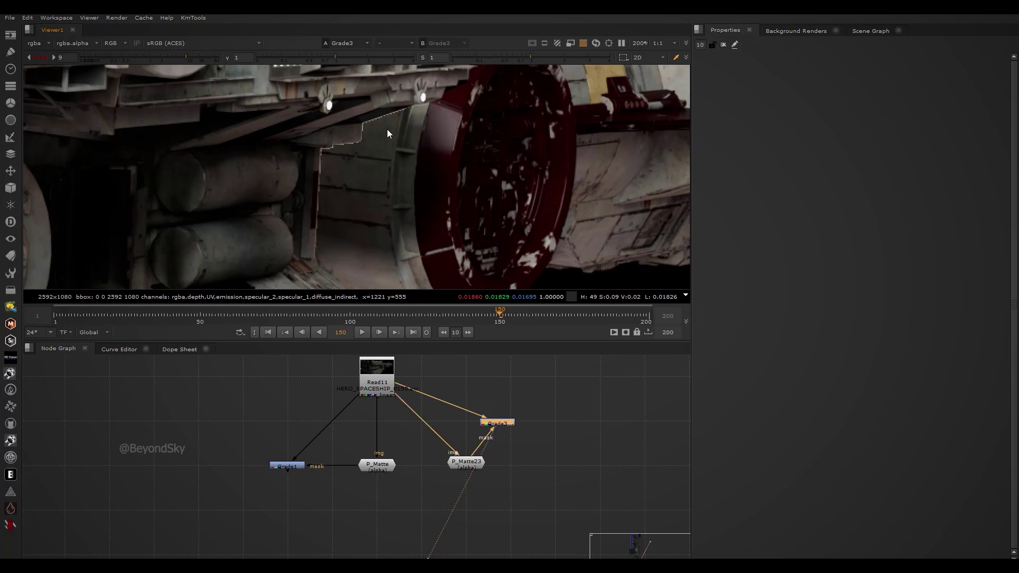
{"action": "scroll", "coordinate": [403, 135], "scroll_direction": "up", "scroll_amount": 3}
{"action": "scroll", "coordinate": [429, 157], "scroll_direction": "up", "scroll_amount": 2}
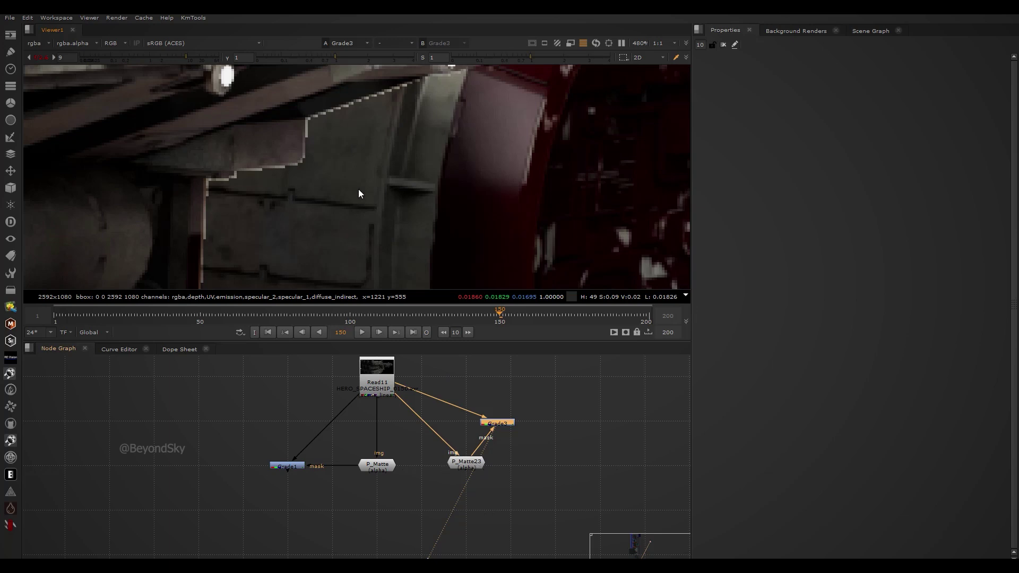
{"action": "scroll", "coordinate": [435, 178], "scroll_direction": "down", "scroll_amount": 3}
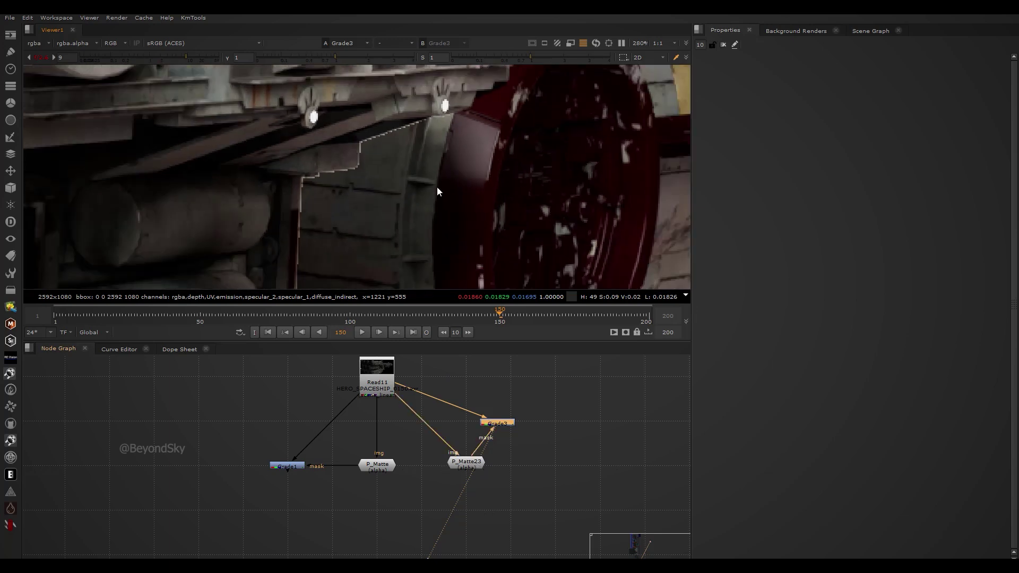
Switch the Grade off and on repeatedly at frame 150, checking the darkened section against the whole spaceship
{"action": "middle_click_drag", "start_coordinate": [371, 196], "coordinate": [447, 160]}
{"action": "key", "text": "d"}
{"action": "key", "text": "d"}
{"action": "key", "text": "d"}
{"action": "key", "text": "d"}
{"action": "key", "text": "d"}
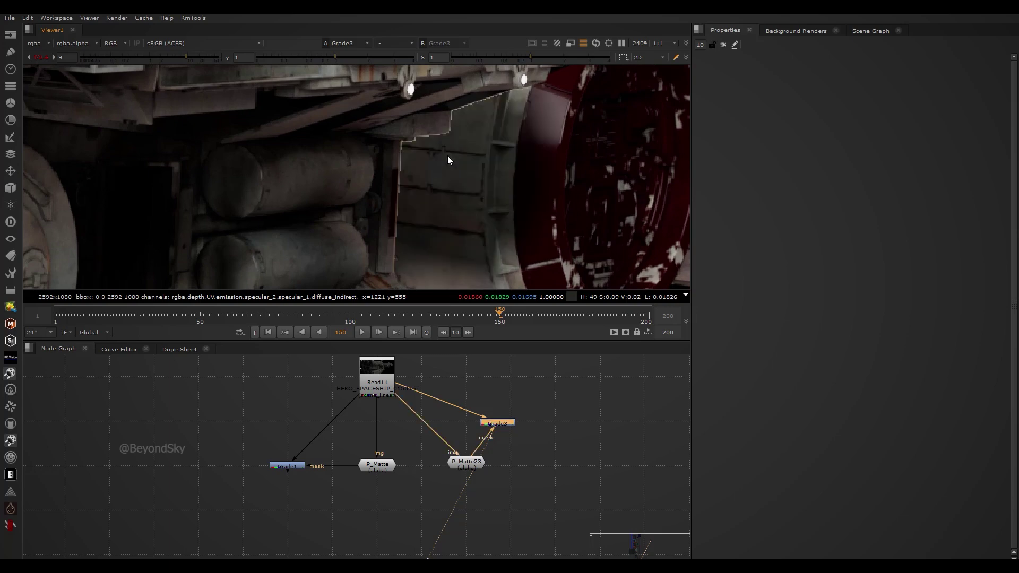
{"action": "key", "text": "d"}
{"action": "key", "text": "d"}
{"action": "key", "text": "d"}
{"action": "scroll", "coordinate": [453, 188], "scroll_direction": "down", "scroll_amount": 5}
{"action": "key", "text": "d"}
{"action": "key", "text": "d"}
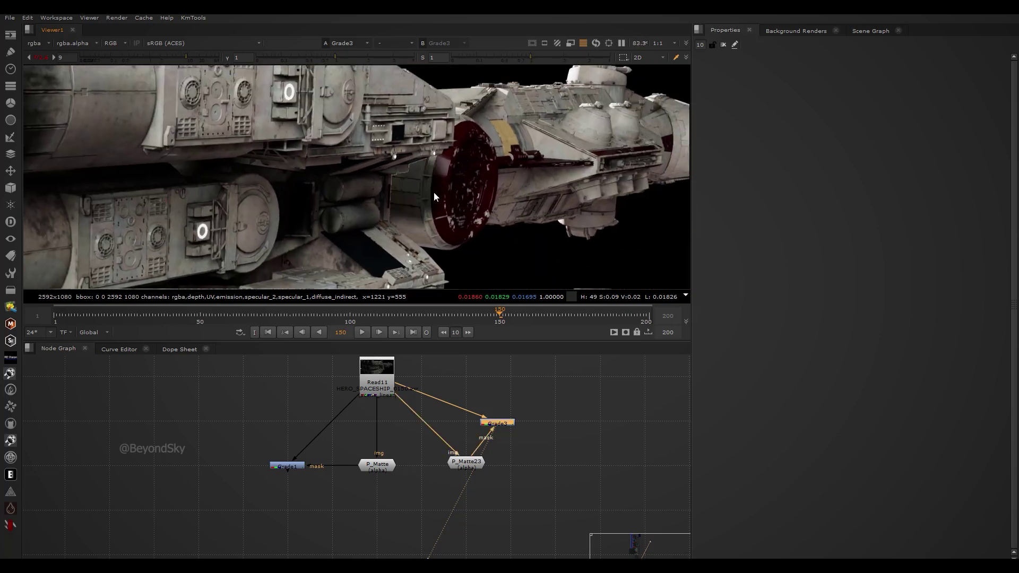
{"action": "key", "text": "f"}
{"action": "left_click", "coordinate": [471, 184]}
{"action": "scroll", "coordinate": [471, 163], "scroll_direction": "up", "scroll_amount": 5}
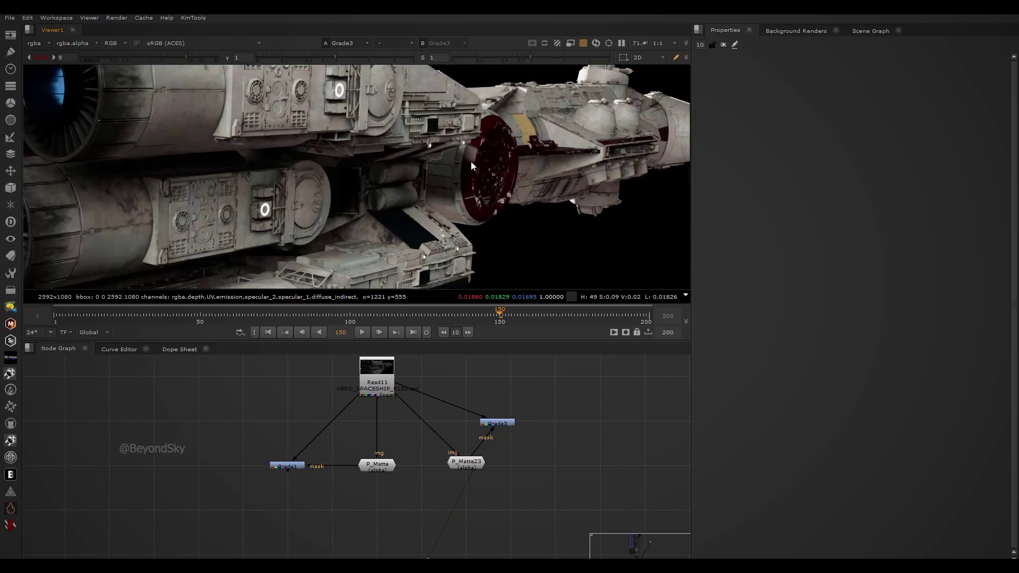
{"action": "scroll", "coordinate": [470, 162], "scroll_direction": "down", "scroll_amount": 3}
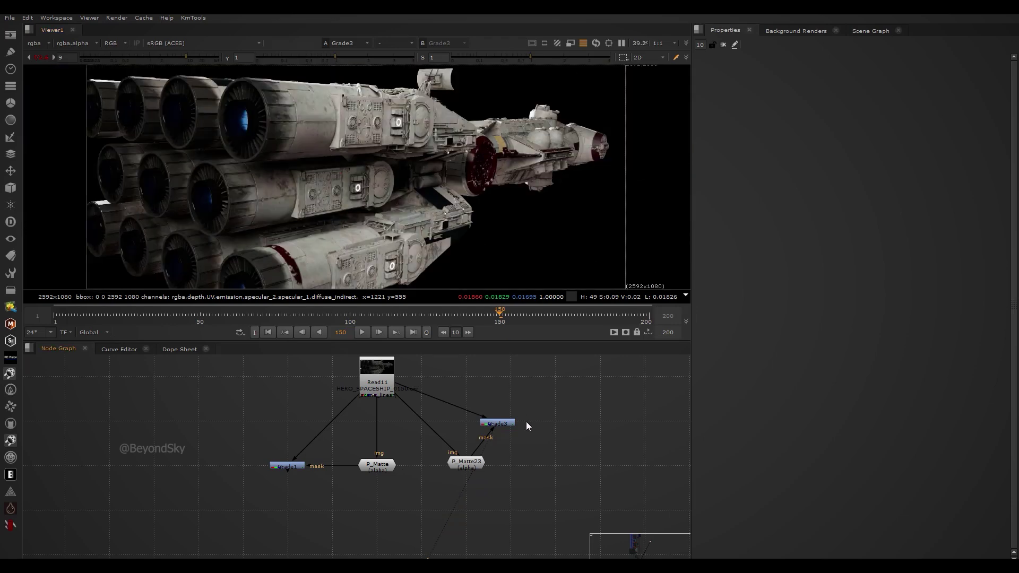
Locate the LookDev section in the main compositing script's node graph
{"action": "scroll", "coordinate": [529, 422], "scroll_direction": "down", "scroll_amount": 3}
{"action": "scroll", "coordinate": [526, 427], "scroll_direction": "down", "scroll_amount": 3}
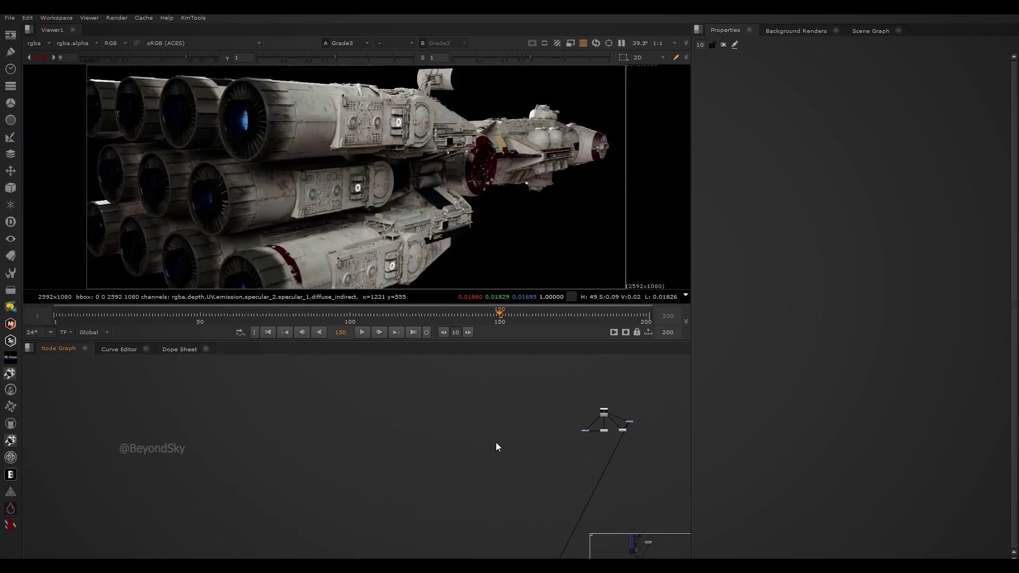
{"action": "key", "text": "space"}
{"action": "middle_click_drag", "start_coordinate": [212, 444], "coordinate": [417, 378]}
{"action": "scroll", "coordinate": [417, 377], "scroll_direction": "down", "scroll_amount": 4}
{"action": "middle_click_drag", "start_coordinate": [394, 443], "coordinate": [520, 412]}
{"action": "middle_click_drag", "start_coordinate": [390, 518], "coordinate": [456, 347]}
{"action": "scroll", "coordinate": [456, 347], "scroll_direction": "up", "scroll_amount": 9}
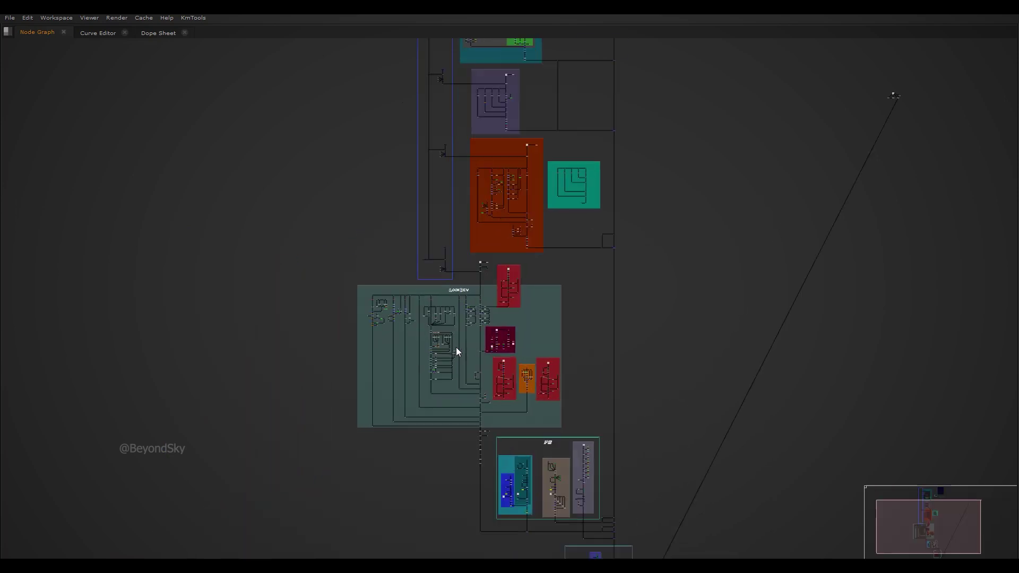
{"action": "middle_click_drag", "start_coordinate": [463, 278], "coordinate": [473, 364]}
{"action": "scroll", "coordinate": [473, 363], "scroll_direction": "up", "scroll_amount": 4}
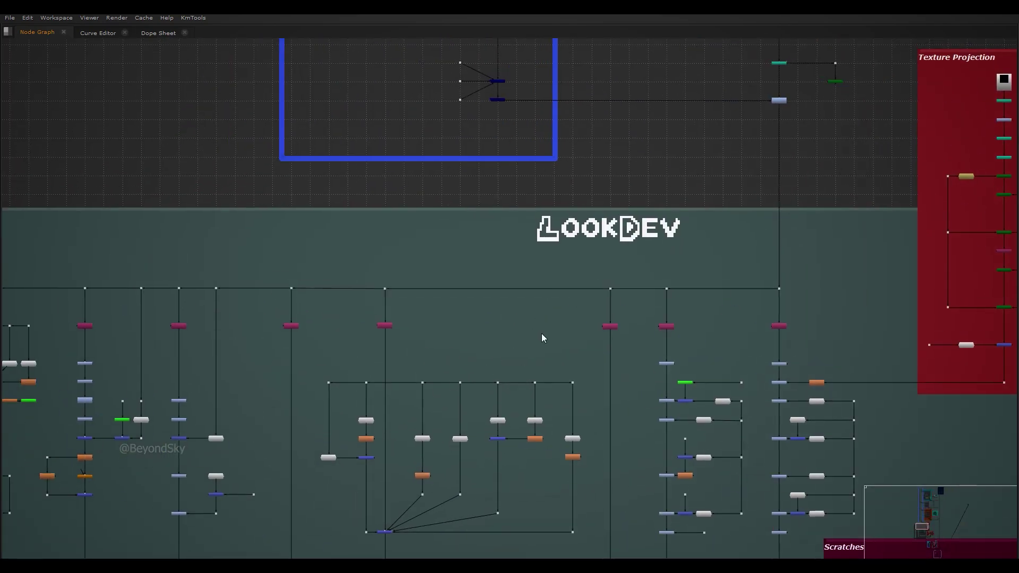
View the final composite from Write6 at frame 150 and go to the last frame
{"action": "key", "text": "space"}
{"action": "scroll", "coordinate": [538, 436], "scroll_direction": "down", "scroll_amount": 2}
{"action": "key", "text": "2"}
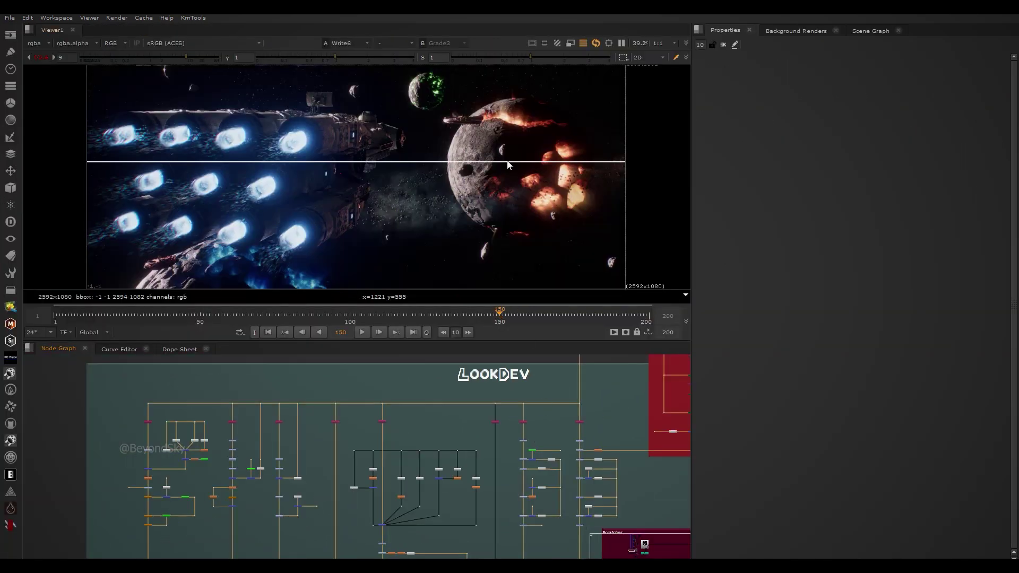
{"action": "key", "text": "End"}
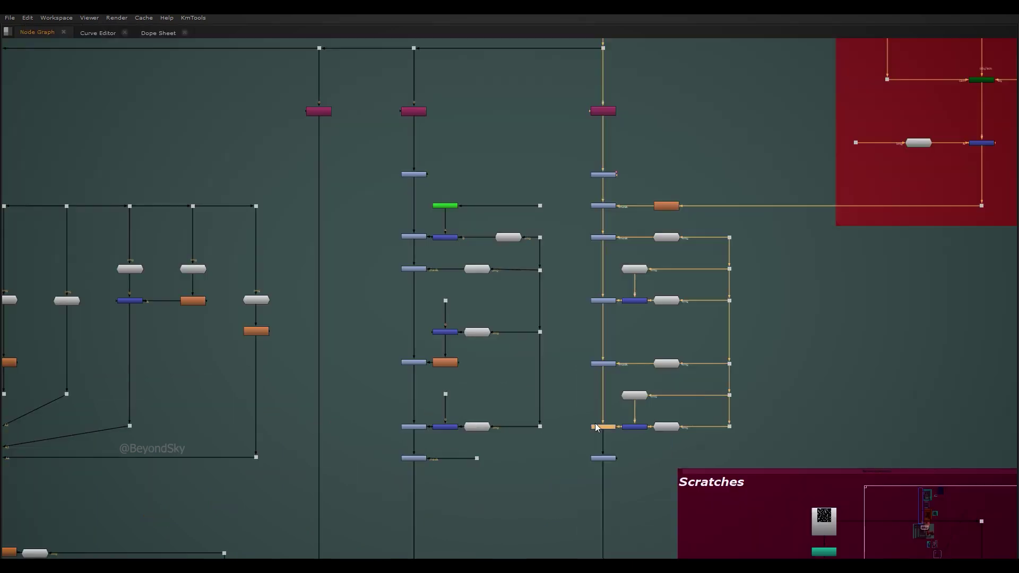
View Grade81 in the LookDev section at frame 200 with the viewer gain raised to 7
{"action": "scroll", "coordinate": [596, 425], "scroll_direction": "down", "scroll_amount": 8}
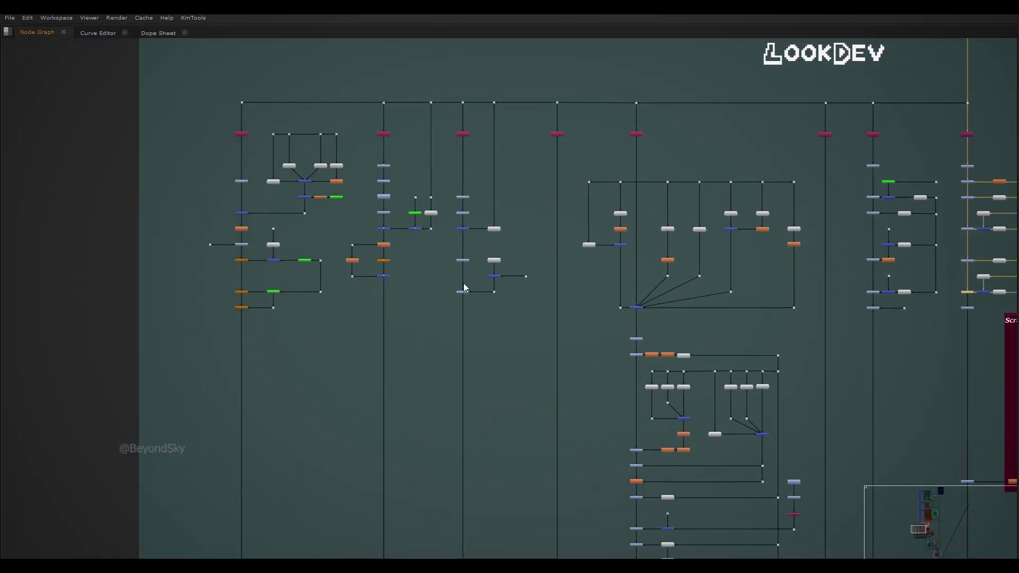
{"action": "middle_click_drag", "start_coordinate": [938, 317], "coordinate": [589, 482]}
{"action": "scroll", "coordinate": [646, 449], "scroll_direction": "up", "scroll_amount": 4}
{"action": "key", "text": "space"}
{"action": "key", "text": "1"}
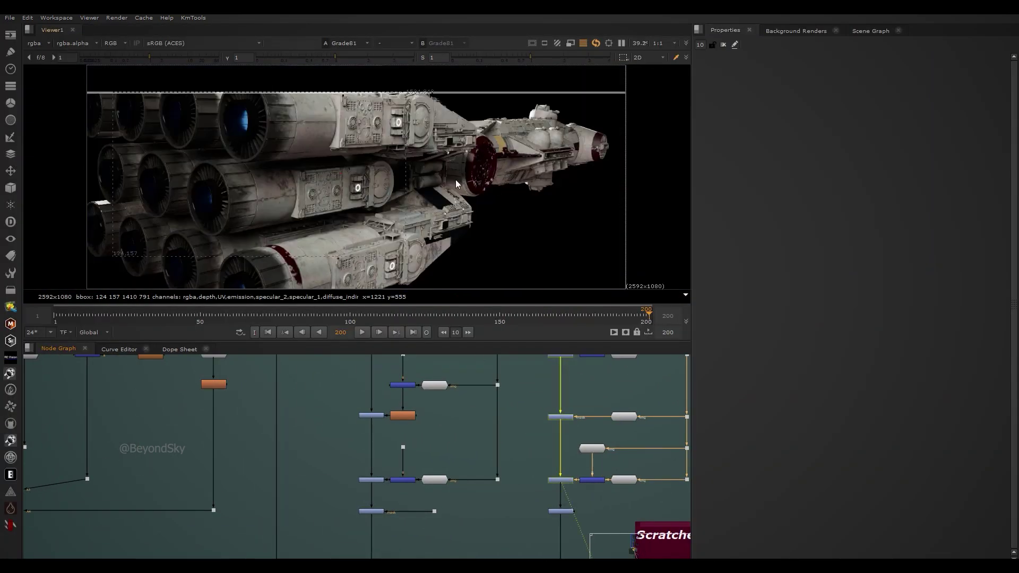
{"action": "scroll", "coordinate": [577, 494], "scroll_direction": "up", "scroll_amount": 2}
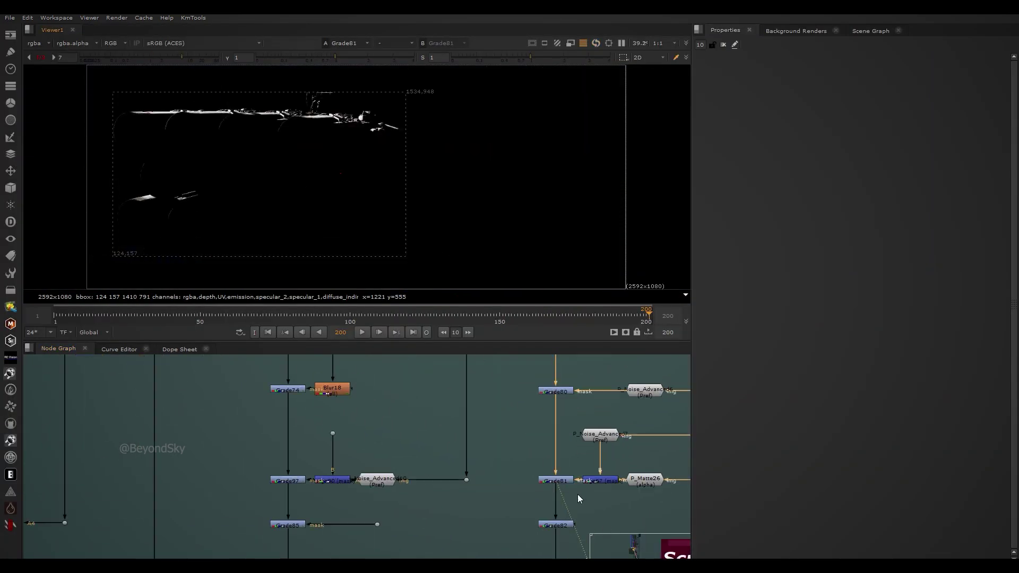
View the alpha of the Merge67 mask feeding Grade81 and inspect its shape at frame 28
{"action": "left_click", "coordinate": [610, 480]}
{"action": "key", "text": "1"}
{"action": "key", "text": "a"}
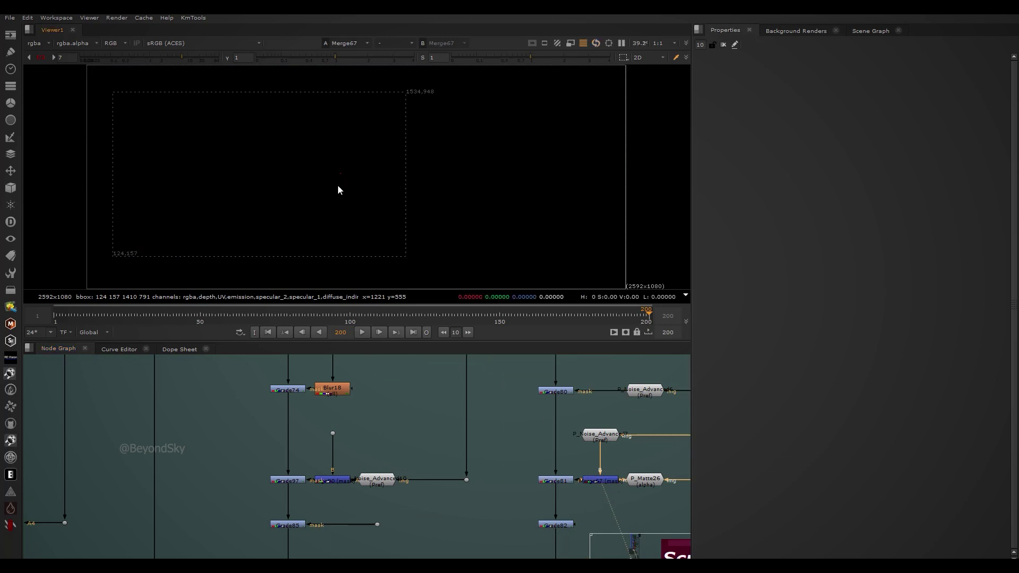
{"action": "middle_click_drag", "start_coordinate": [317, 184], "coordinate": [384, 163]}
{"action": "left_click", "coordinate": [134, 314]}
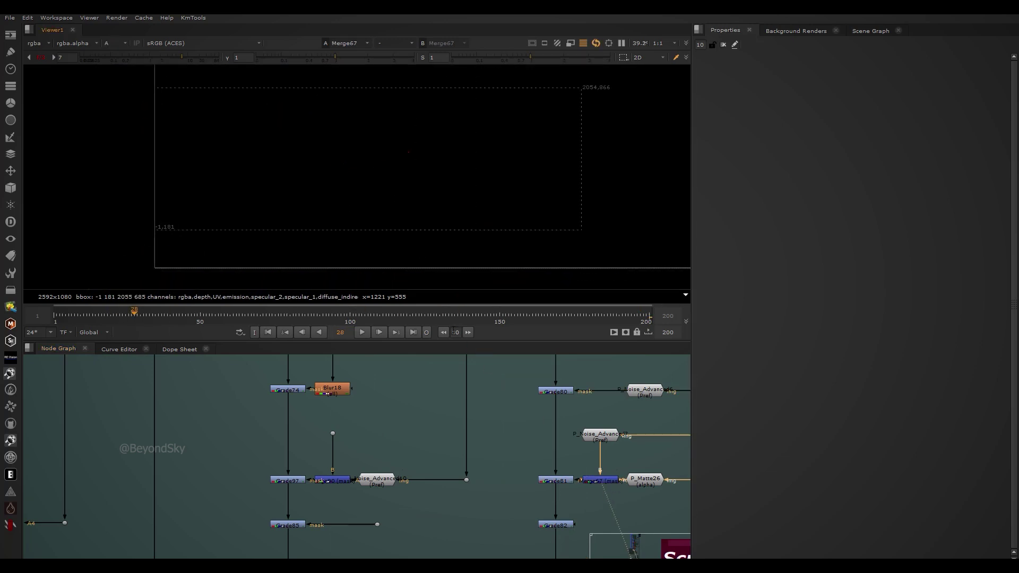
{"action": "scroll", "coordinate": [431, 209], "scroll_direction": "up", "scroll_amount": 2}
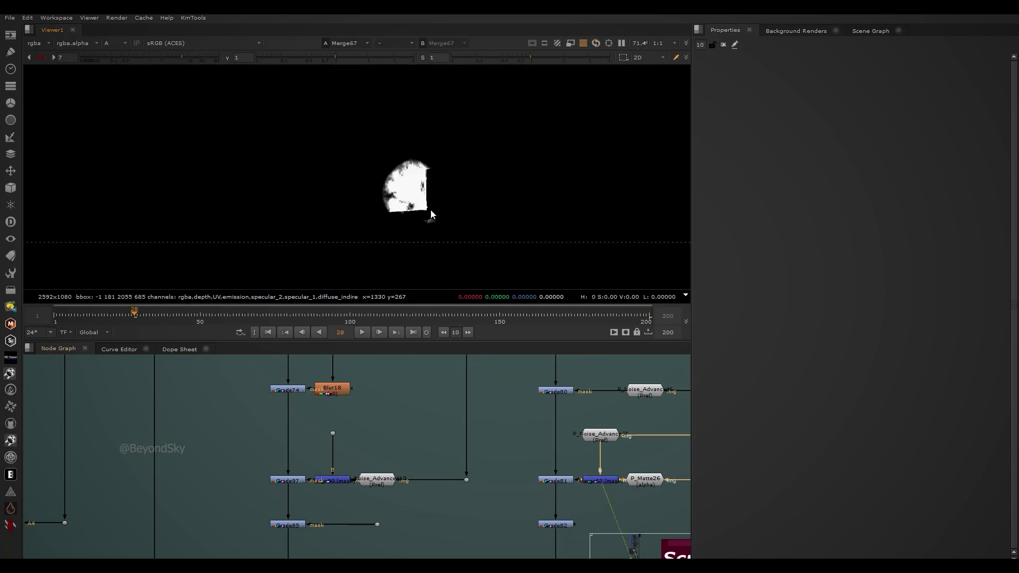
View Grade81 in RGB with the viewer gain at 1 and compare it off and on at frame 28
{"action": "left_click", "coordinate": [556, 480]}
{"action": "key", "text": "1"}
{"action": "left_click_drag", "start_coordinate": [503, 455], "coordinate": [578, 495]}
{"action": "key", "text": "a"}
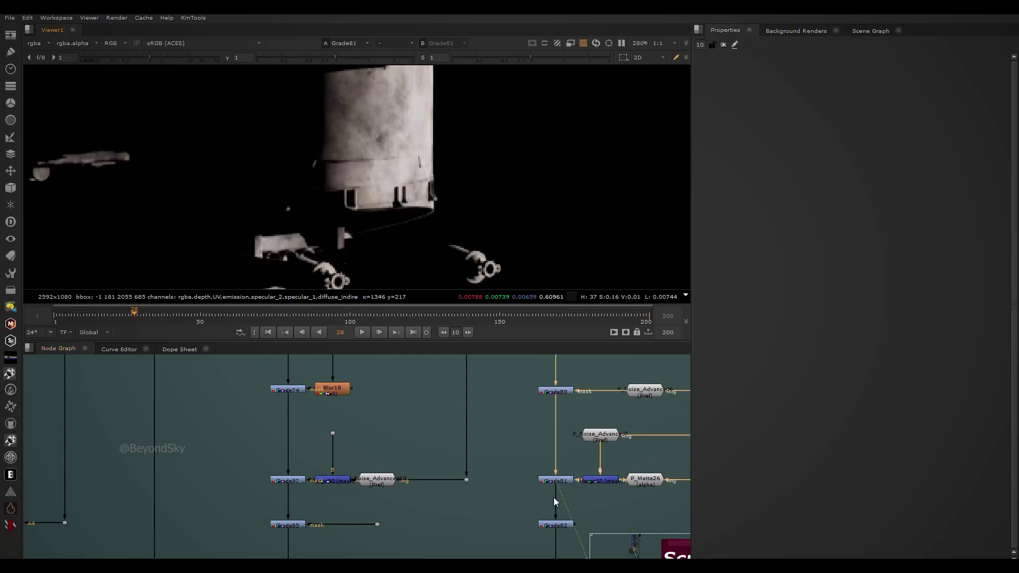
{"action": "key", "text": "space"}
{"action": "scroll", "coordinate": [444, 253], "scroll_direction": "down", "scroll_amount": 1}
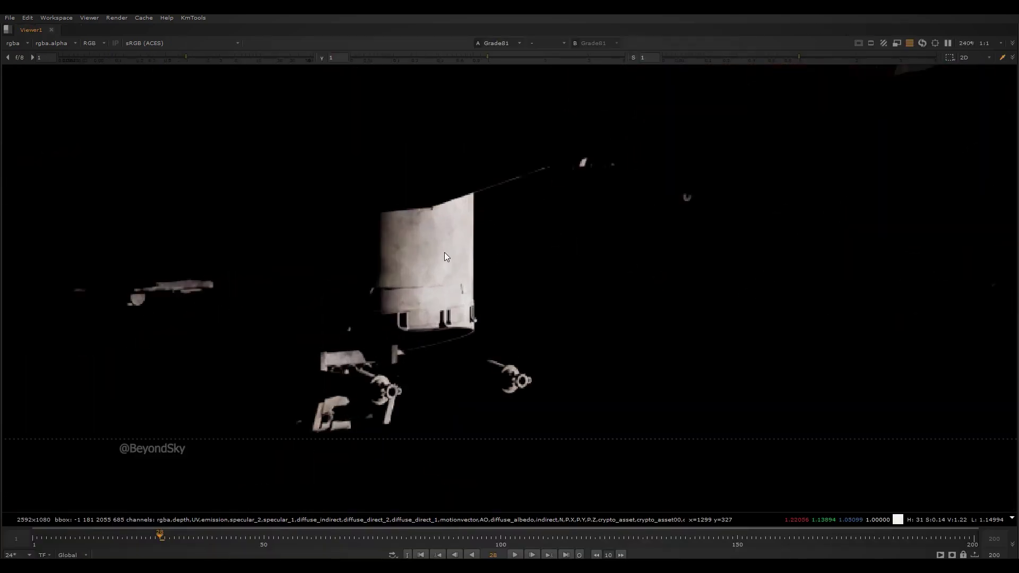
{"action": "key", "text": "d"}
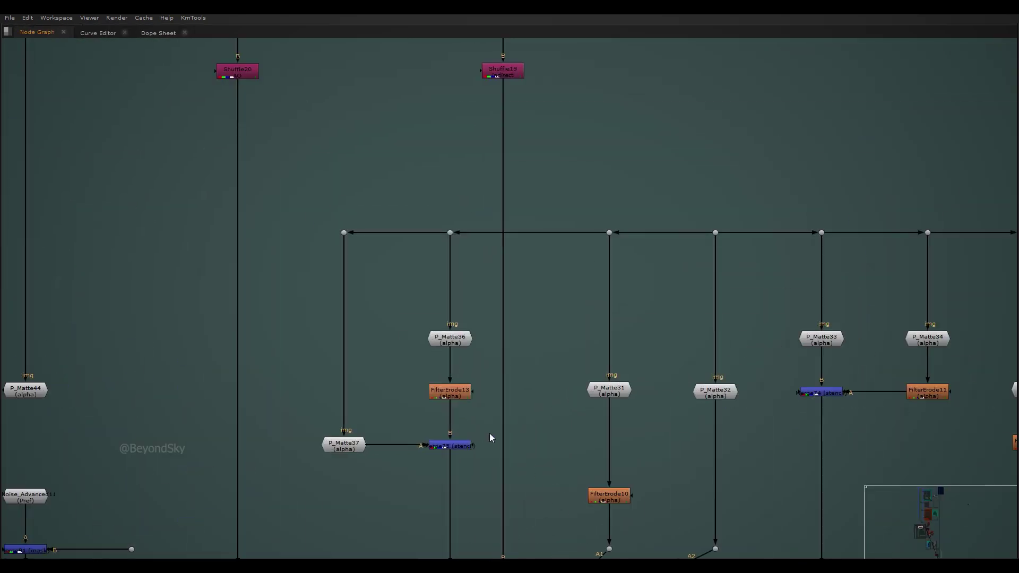
View Merge73 below the P_Matte group at frame 200 with the viewer gain at 20, inspecting the blue engine exhausts
{"action": "key", "text": "space"}
{"action": "scroll", "coordinate": [499, 476], "scroll_direction": "down", "scroll_amount": 3}
{"action": "middle_click_drag", "start_coordinate": [499, 501], "coordinate": [476, 469]}
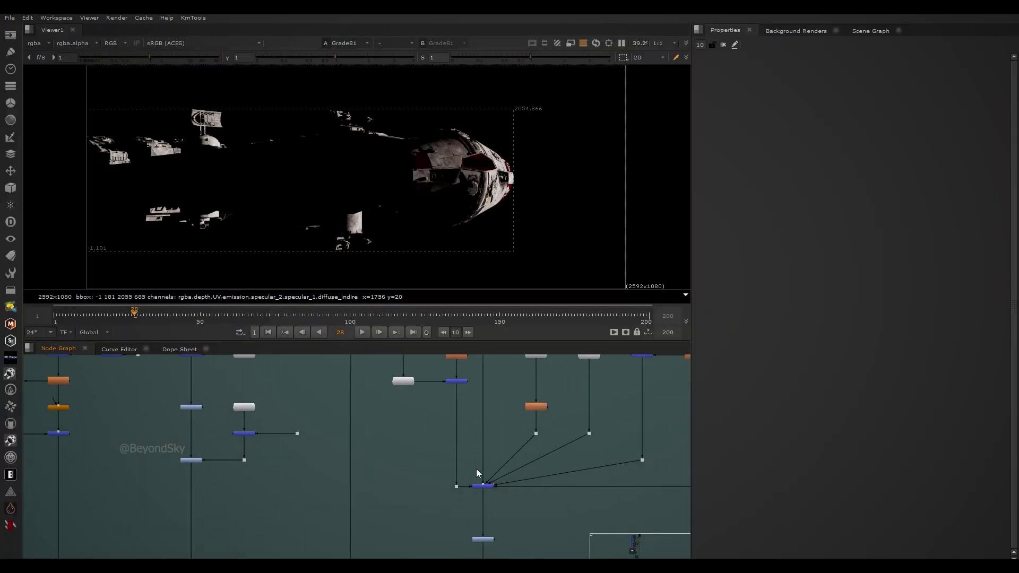
{"action": "left_click_drag", "start_coordinate": [515, 500], "coordinate": [471, 469]}
{"action": "key", "text": "1"}
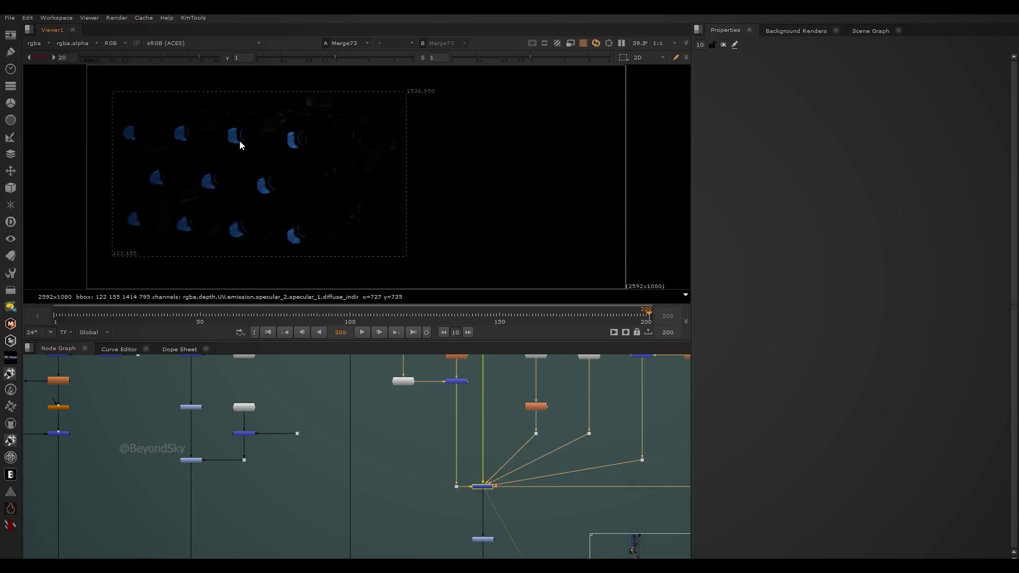
{"action": "middle_click_drag", "start_coordinate": [253, 218], "coordinate": [389, 198]}
{"action": "key", "text": "ctrl+1"}
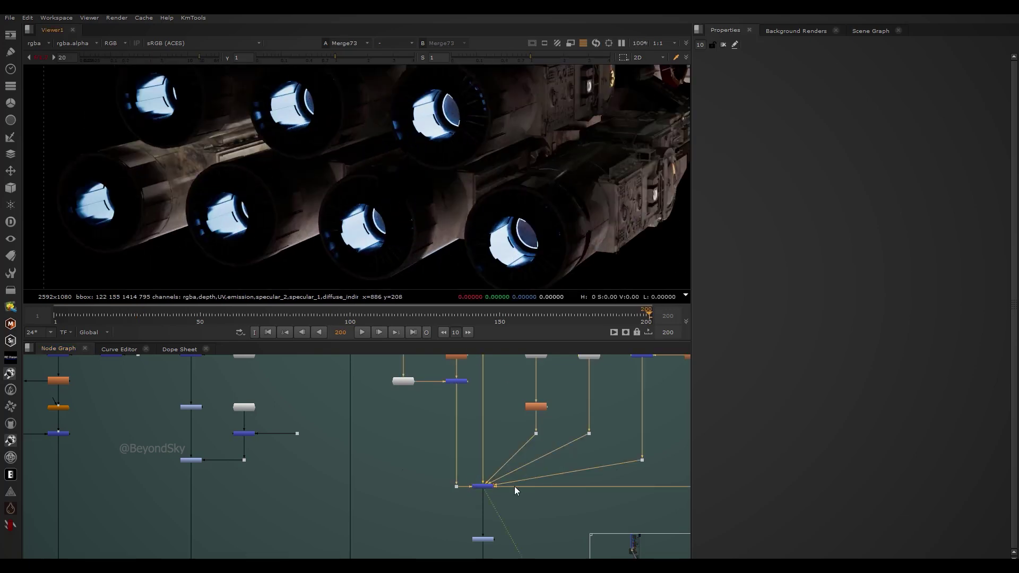
Highlight Merge73's inputs and view the alpha of the matte coming from P_Matte31 through its FilterErode
{"action": "left_click_drag", "start_coordinate": [524, 509], "coordinate": [517, 501]}
{"action": "left_click", "coordinate": [484, 486]}
{"action": "scroll", "coordinate": [393, 228], "scroll_direction": "up", "scroll_amount": 1}
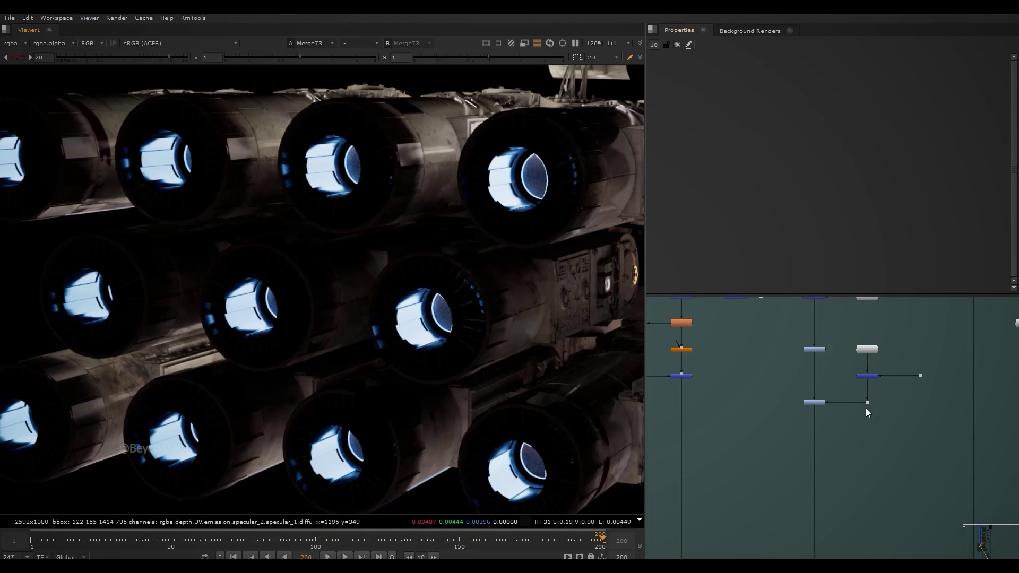
{"action": "scroll", "coordinate": [809, 470], "scroll_direction": "up", "scroll_amount": 6}
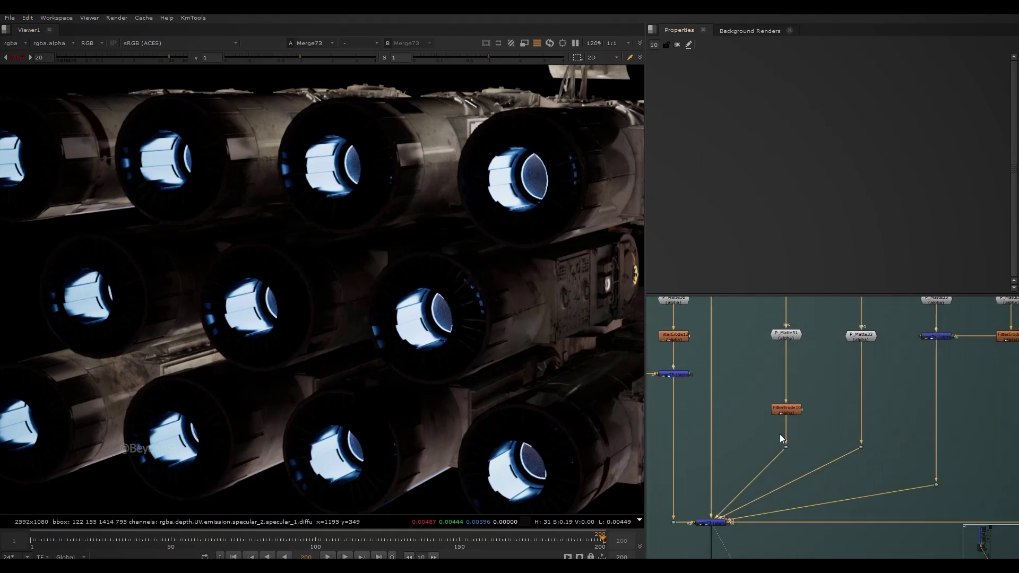
{"action": "left_click", "coordinate": [786, 447]}
{"action": "key", "text": "1"}
{"action": "key", "text": "a"}
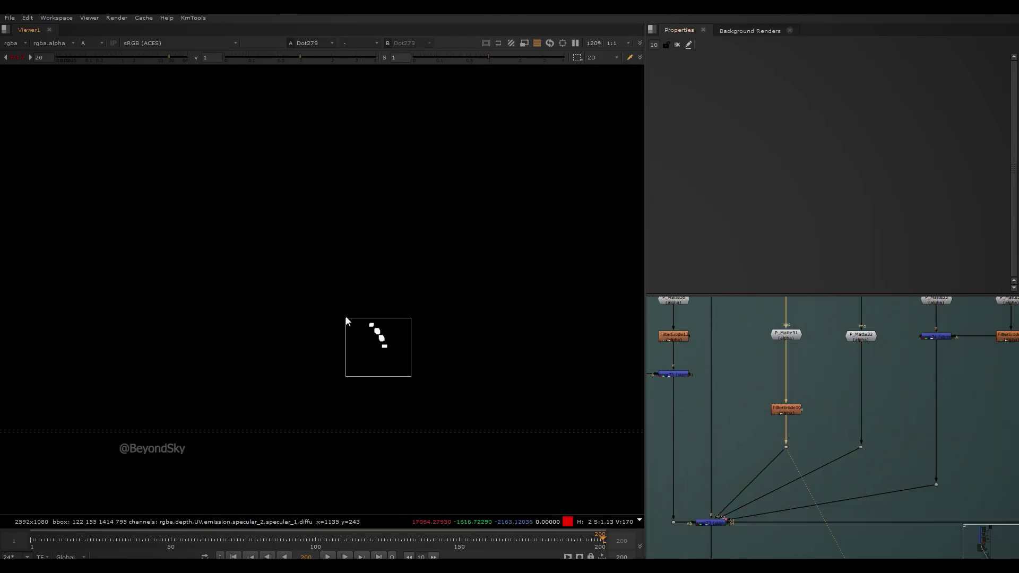
View the alpha of the matte at Dot277 and return the viewer to Merge73 in RGB
{"action": "left_click_drag", "start_coordinate": [847, 417], "coordinate": [955, 506]}
{"action": "key", "text": "1"}
{"action": "key", "text": "1"}
{"action": "middle_click_drag", "start_coordinate": [761, 524], "coordinate": [844, 494]}
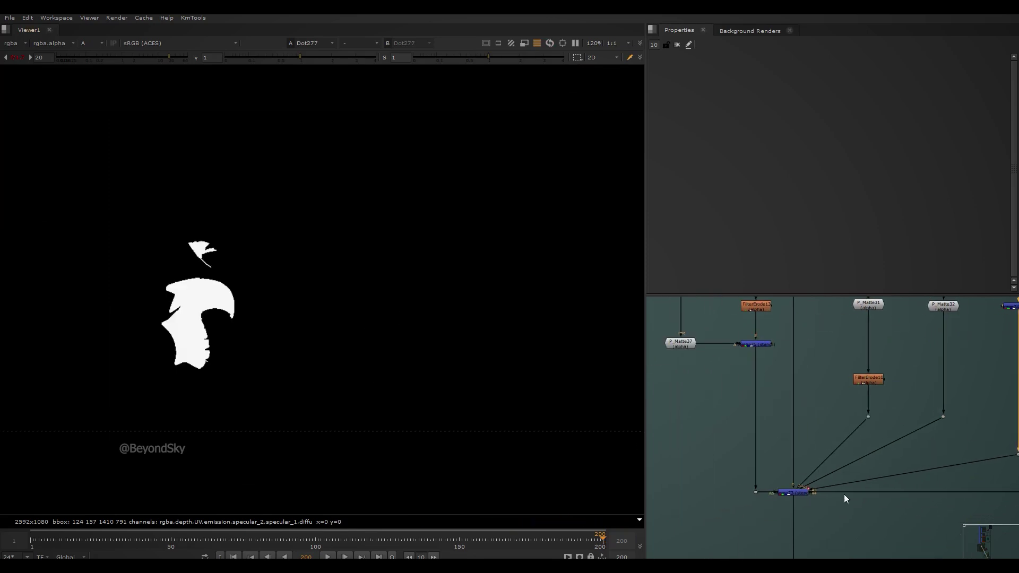
{"action": "left_click_drag", "start_coordinate": [828, 518], "coordinate": [778, 466]}
{"action": "key", "text": "1"}
{"action": "key", "text": "a"}
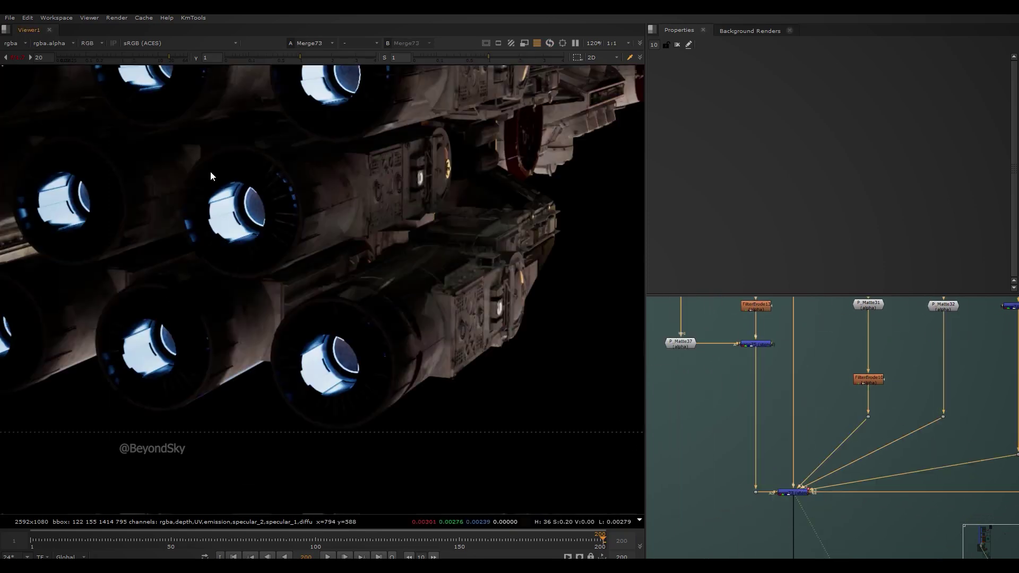
Compare Merge73 off and on at viewer gain 20, inspecting the dark rims around the engine exhausts
{"action": "middle_click_drag", "start_coordinate": [396, 326], "coordinate": [464, 392]}
{"action": "scroll", "coordinate": [906, 441], "scroll_direction": "down", "scroll_amount": 3}
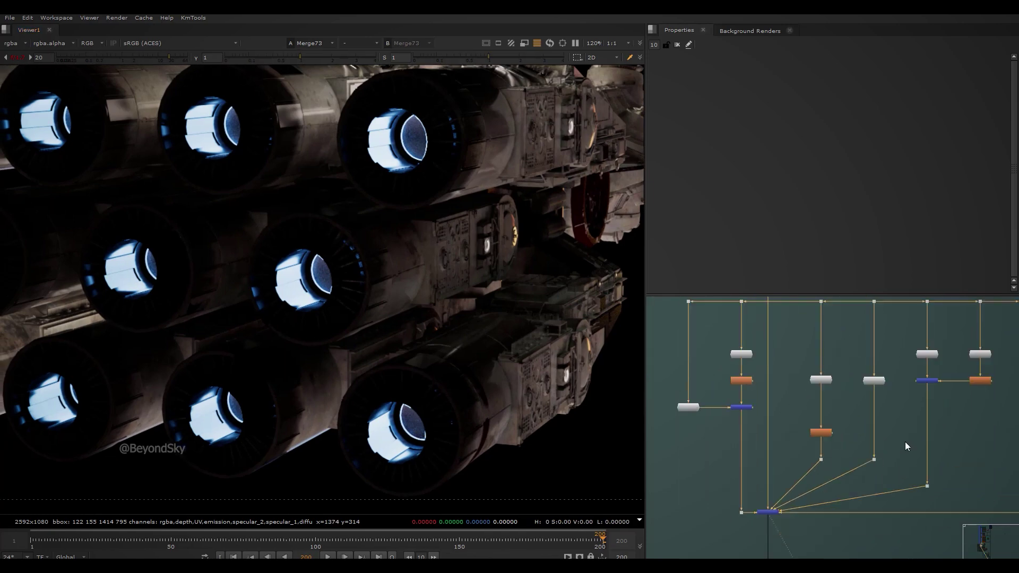
{"action": "scroll", "coordinate": [354, 262], "scroll_direction": "up", "scroll_amount": 2}
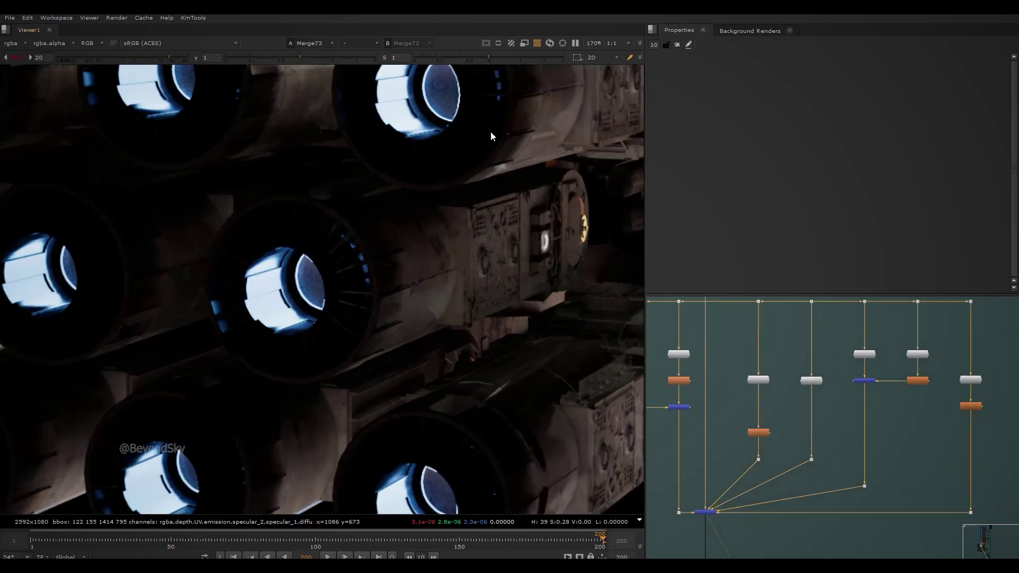
{"action": "scroll", "coordinate": [428, 325], "scroll_direction": "down", "scroll_amount": 3}
{"action": "middle_click_drag", "start_coordinate": [730, 493], "coordinate": [757, 447]}
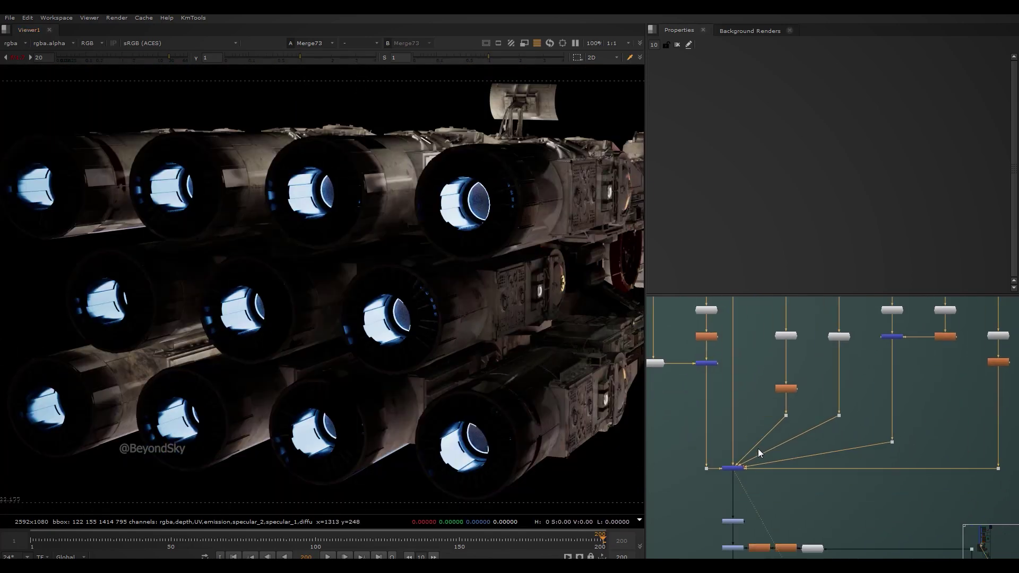
{"action": "scroll", "coordinate": [744, 472], "scroll_direction": "up", "scroll_amount": 3}
{"action": "left_click_drag", "start_coordinate": [778, 496], "coordinate": [702, 447]}
{"action": "key", "text": "d"}
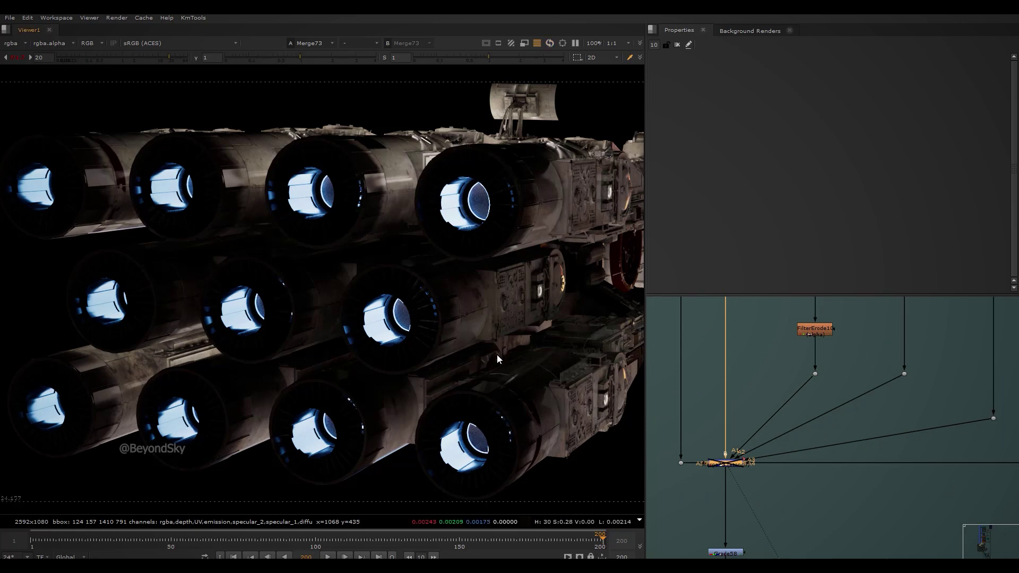
{"action": "scroll", "coordinate": [497, 354], "scroll_direction": "up", "scroll_amount": 1}
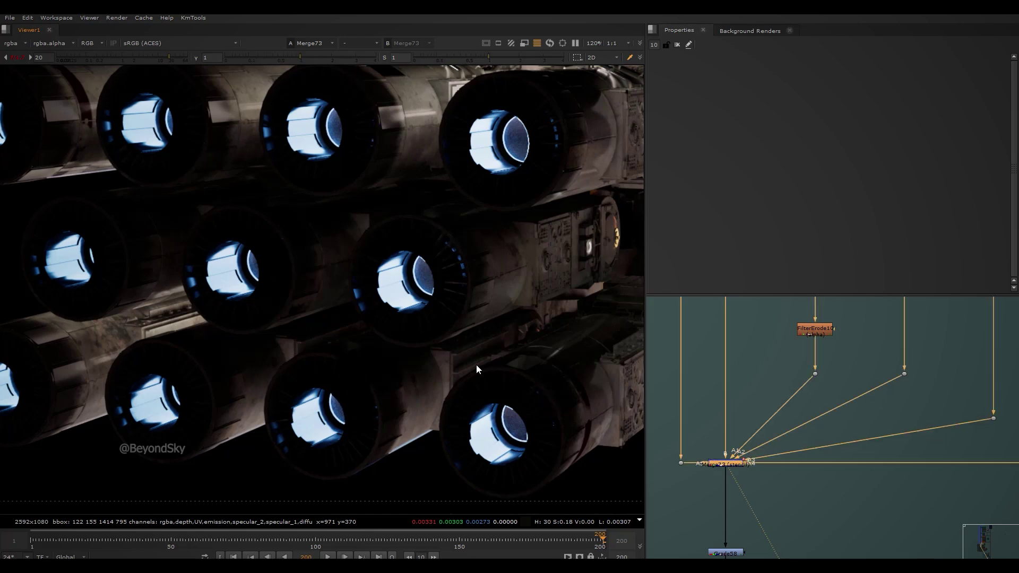
View the alpha of FilterErode14, fed by the combined P_Matte54, P_Matte53 and P_Matte46 mattes
{"action": "key", "text": "space"}
{"action": "key", "text": "space"}
{"action": "left_click_drag", "start_coordinate": [847, 483], "coordinate": [784, 449]}
{"action": "key", "text": "1"}
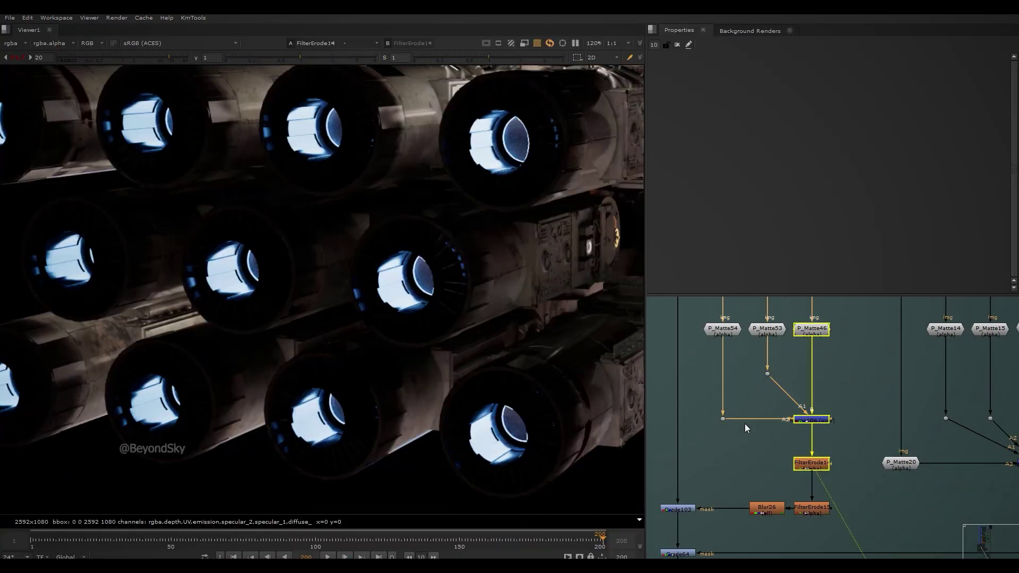
{"action": "key", "text": "a"}
{"action": "scroll", "coordinate": [256, 291], "scroll_direction": "up", "scroll_amount": 3}
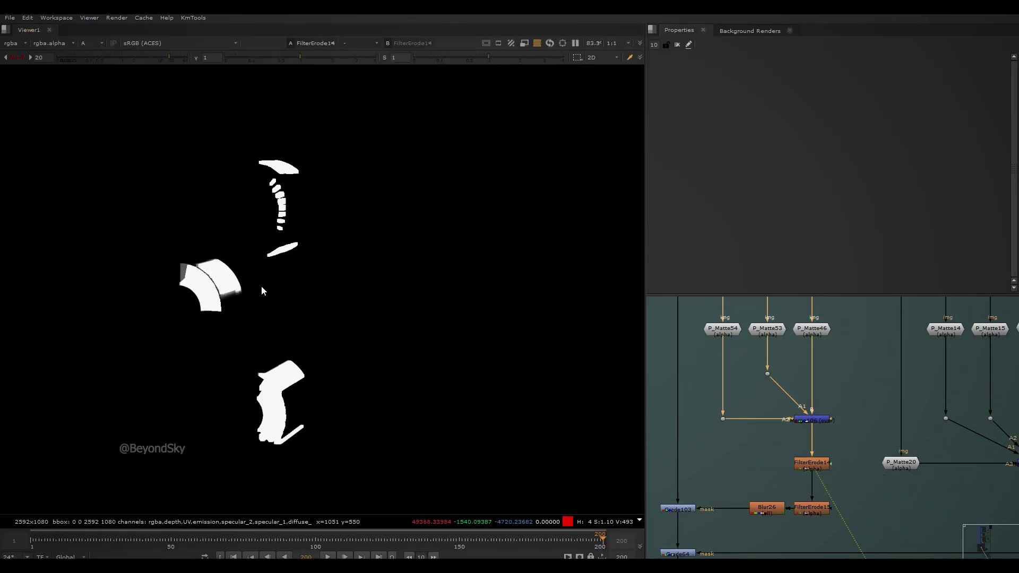
View Grade103 in RGB and compare it off and on around the lower engines and the ship's rear hull
{"action": "middle_click_drag", "start_coordinate": [725, 496], "coordinate": [774, 475]}
{"action": "left_click_drag", "start_coordinate": [759, 501], "coordinate": [702, 470]}
{"action": "key", "text": "1"}
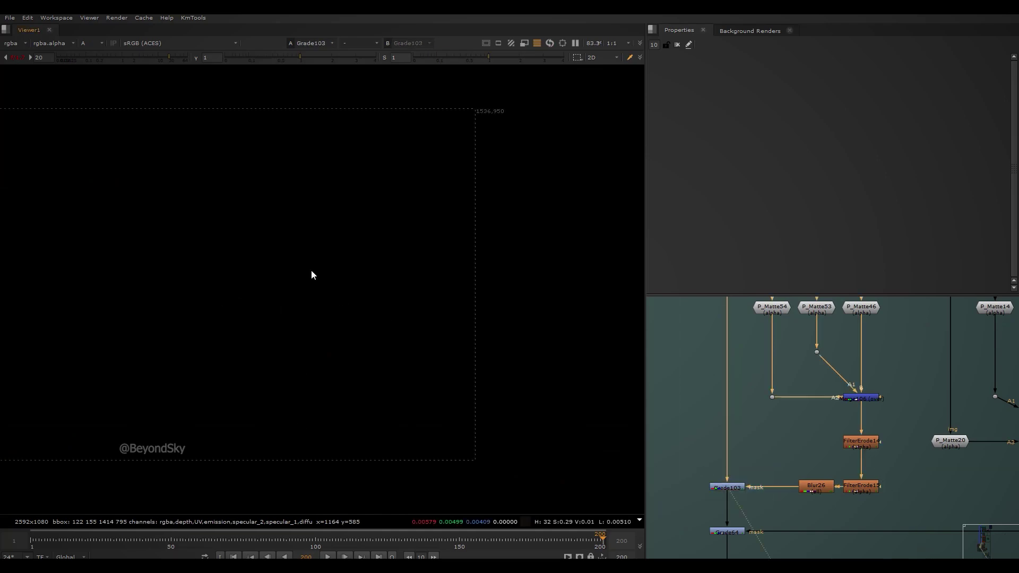
{"action": "key", "text": "a"}
{"action": "middle_click_drag", "start_coordinate": [760, 507], "coordinate": [836, 489]}
{"action": "key", "text": "d"}
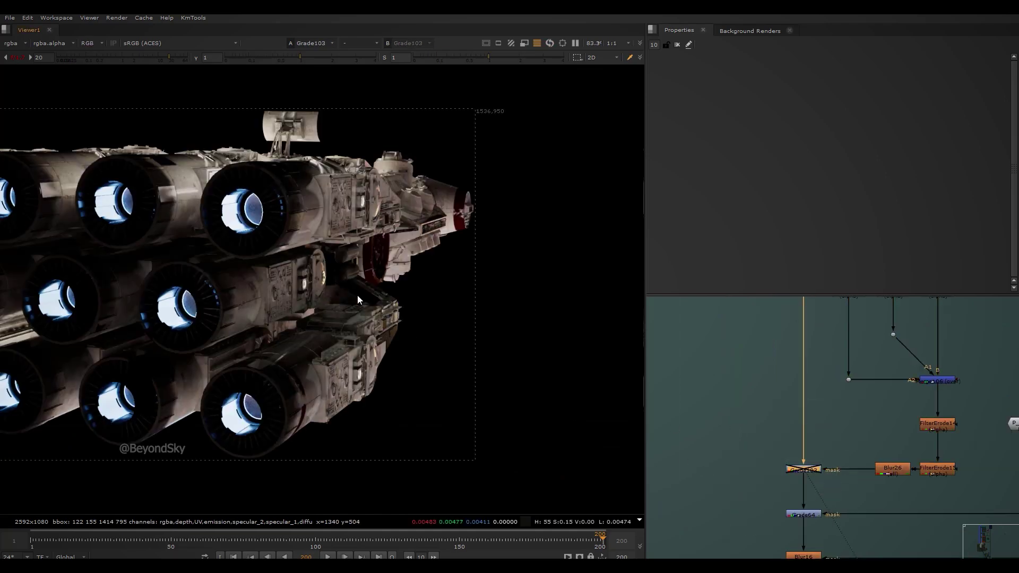
{"action": "scroll", "coordinate": [277, 256], "scroll_direction": "up", "scroll_amount": 2}
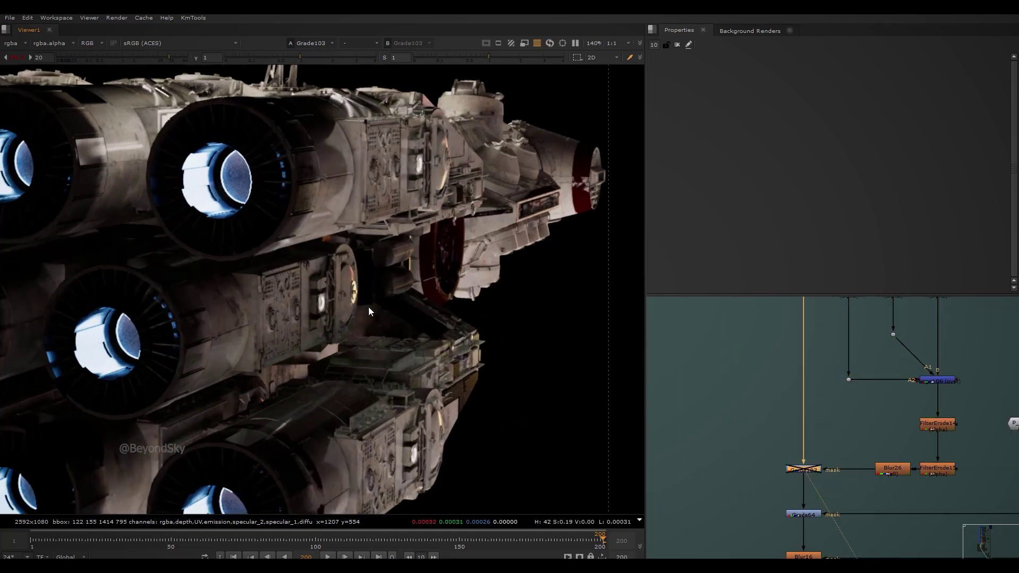
{"action": "scroll", "coordinate": [462, 244], "scroll_direction": "up", "scroll_amount": 2}
{"action": "key", "text": "d"}
{"action": "scroll", "coordinate": [446, 306], "scroll_direction": "down", "scroll_amount": 3}
{"action": "middle_click_drag", "start_coordinate": [433, 311], "coordinate": [436, 334]}
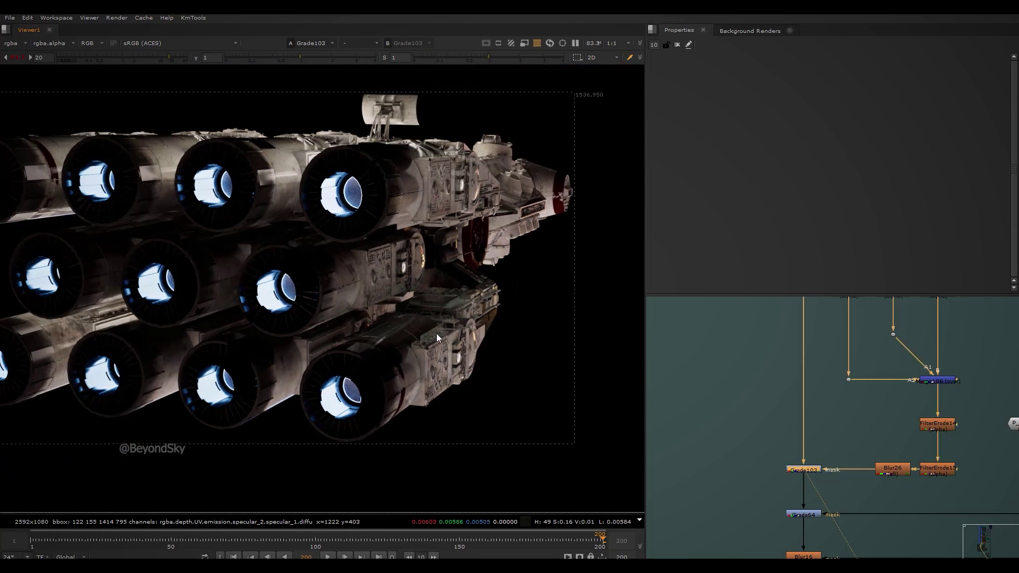
View Grade64 below Grade103 and check its masked grade on the lower engines
{"action": "key", "text": "d"}
{"action": "key", "text": "d"}
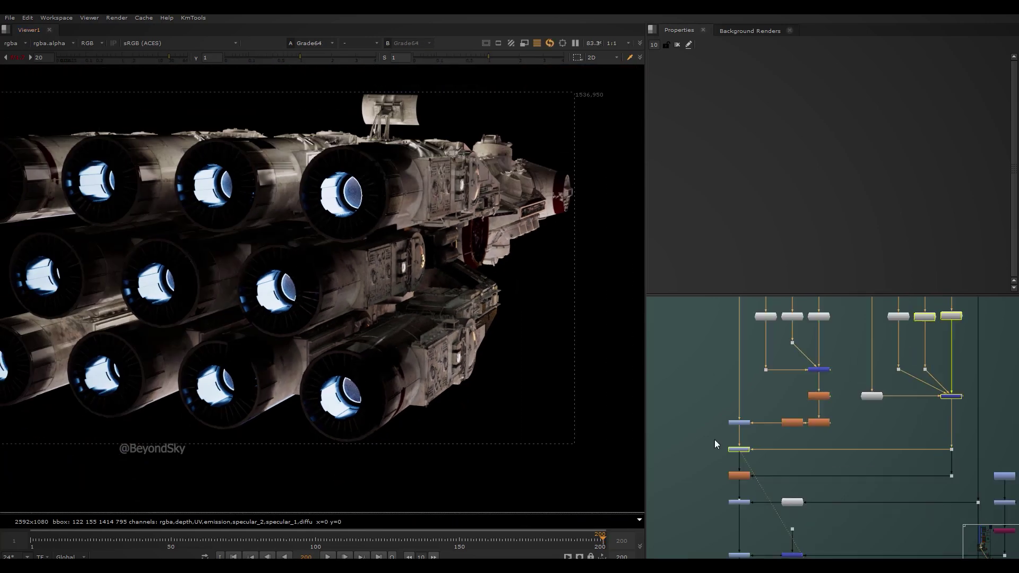
{"action": "left_click", "coordinate": [714, 440]}
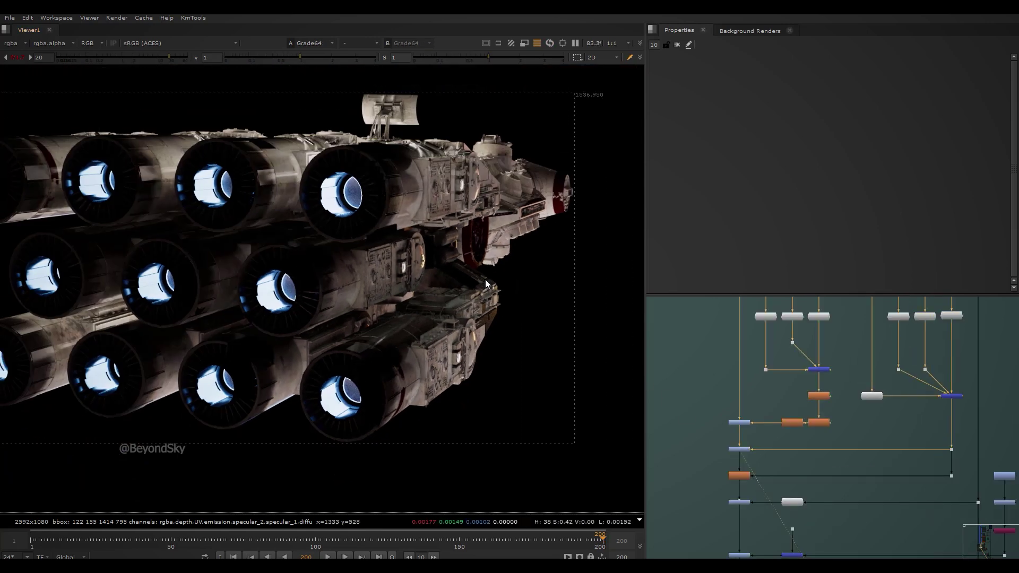
{"action": "left_click_drag", "start_coordinate": [772, 463], "coordinate": [708, 444]}
{"action": "scroll", "coordinate": [844, 470], "scroll_direction": "down", "scroll_amount": 5}
{"action": "scroll", "coordinate": [838, 445], "scroll_direction": "up", "scroll_amount": 8}
View Grade98 with the full frame fitted, comparing it off and on, and continue to the grades below it
{"action": "left_click", "coordinate": [802, 454], "text": "ctrl"}
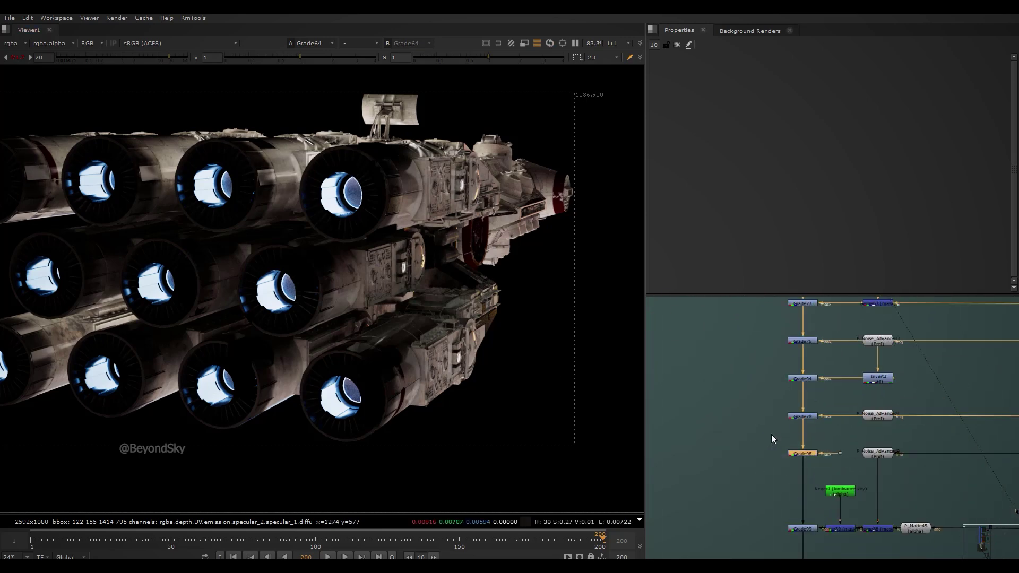
{"action": "key", "text": "1"}
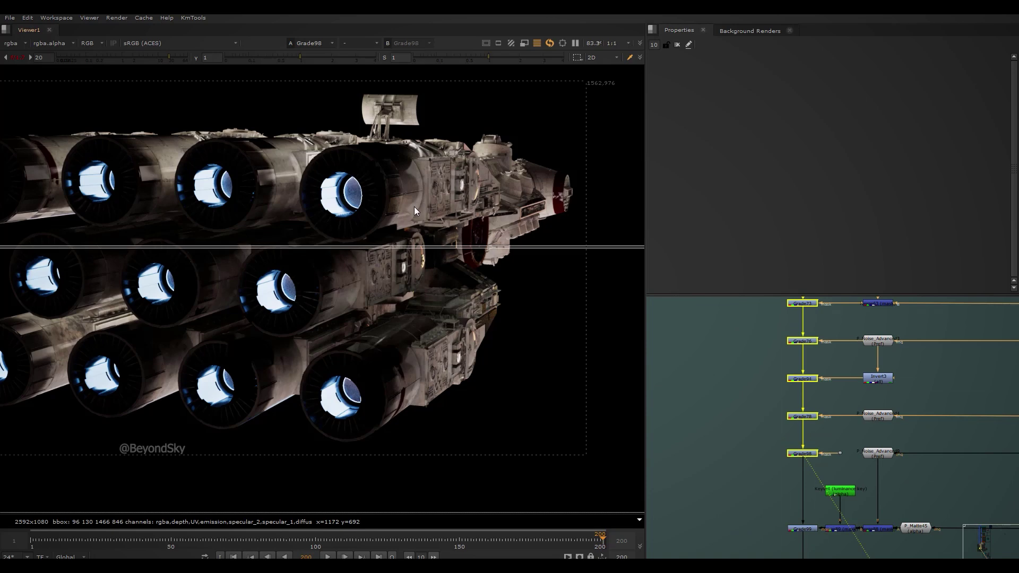
{"action": "key", "text": "f"}
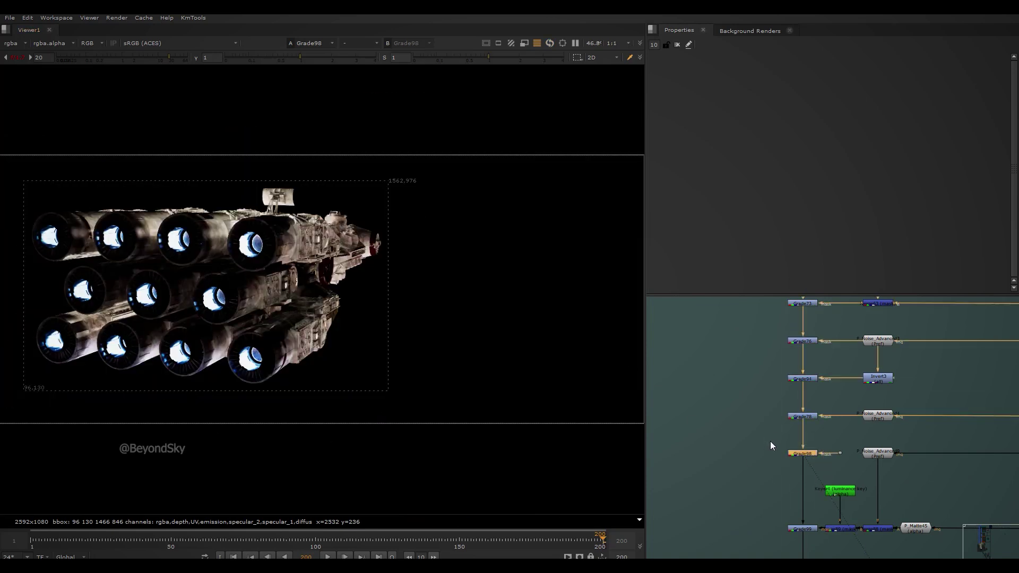
{"action": "key", "text": "d"}
{"action": "key", "text": "d"}
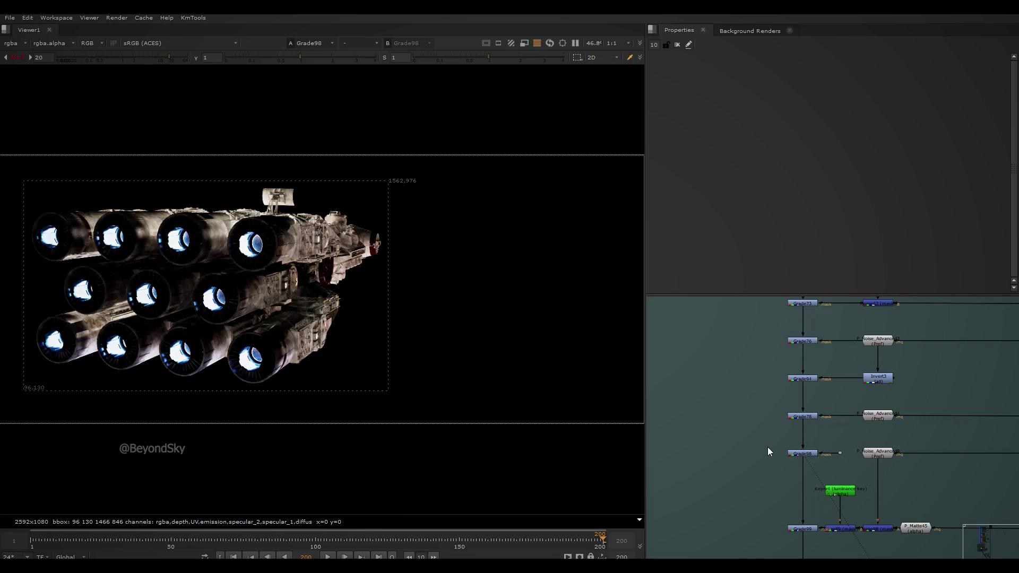
{"action": "left_click_drag", "start_coordinate": [828, 480], "coordinate": [783, 439]}
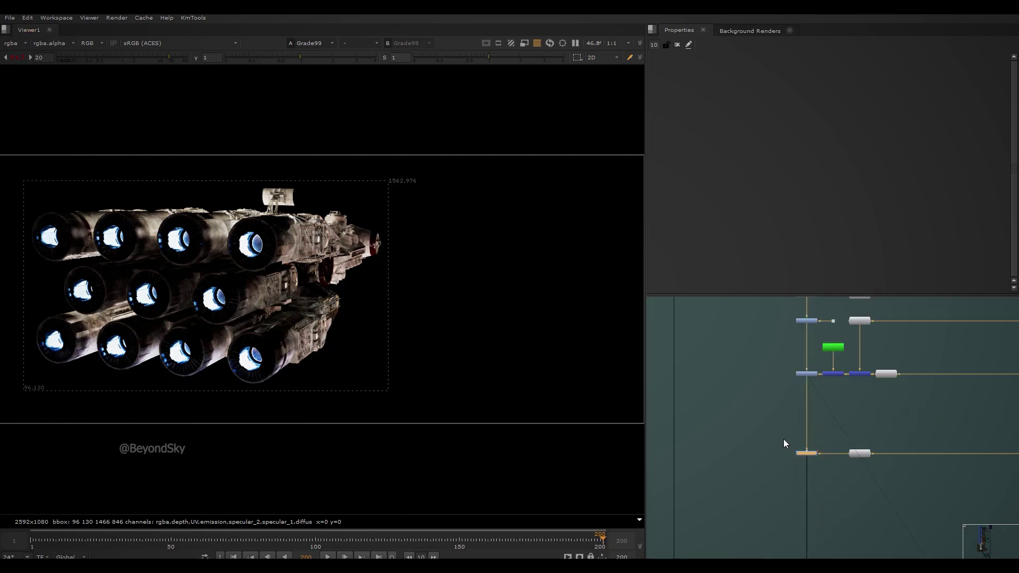
{"action": "key", "text": "1"}
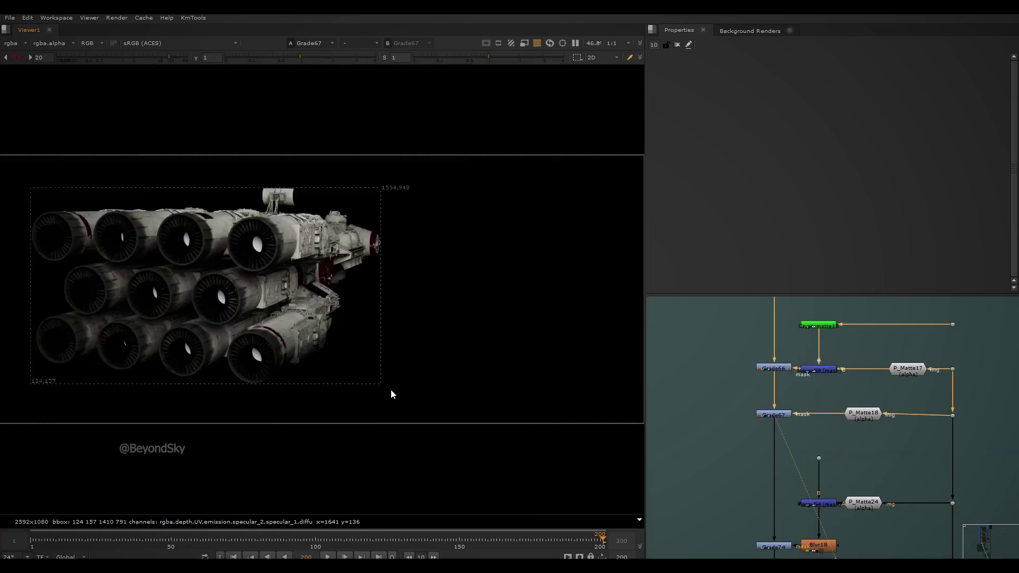
Inspect the lowest front engine closely while comparing Grade67 off and on
{"action": "scroll", "coordinate": [325, 363], "scroll_direction": "up", "scroll_amount": 5}
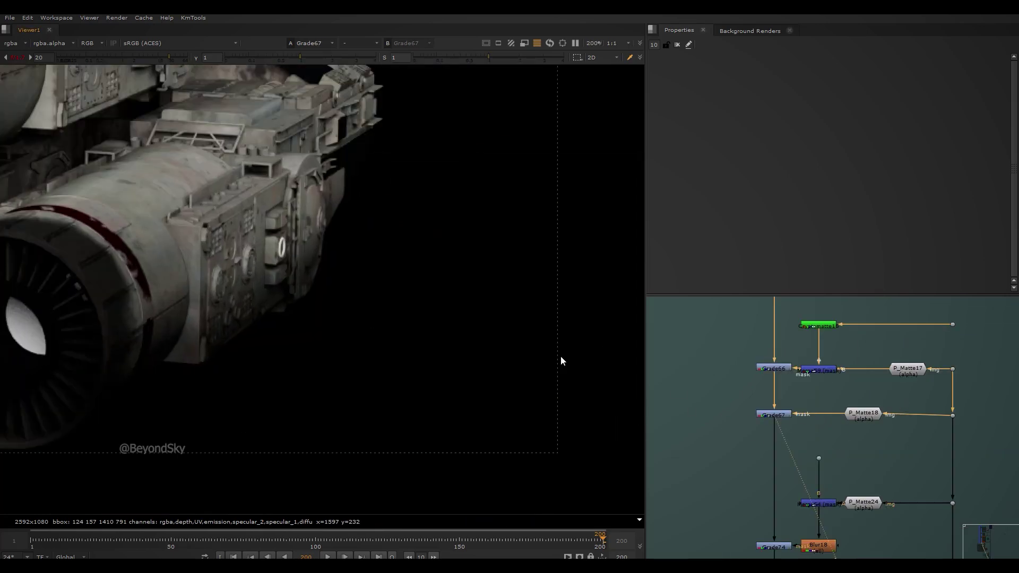
{"action": "left_click_drag", "start_coordinate": [832, 394], "coordinate": [738, 447]}
{"action": "key", "text": "d"}
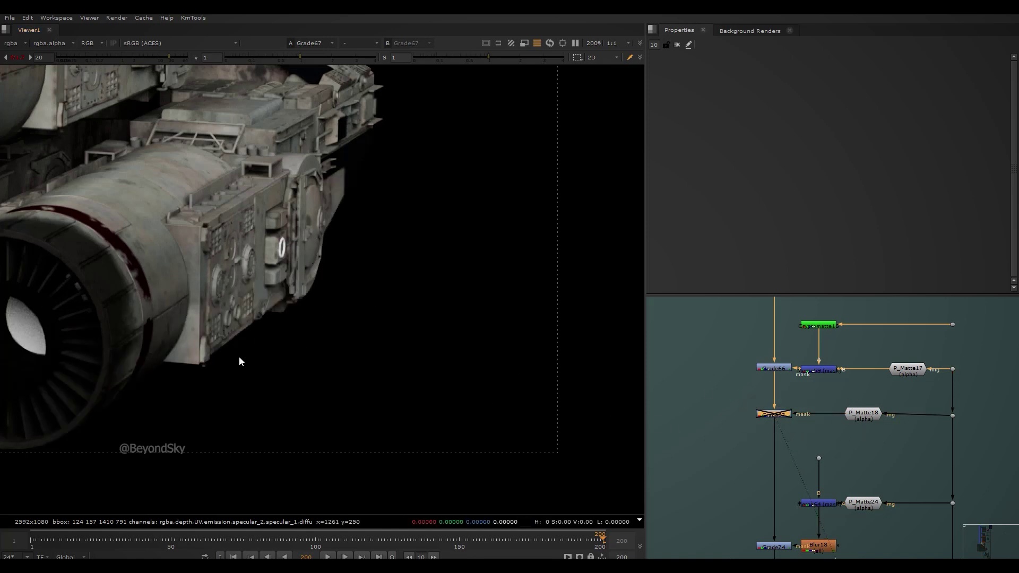
{"action": "key", "text": "d"}
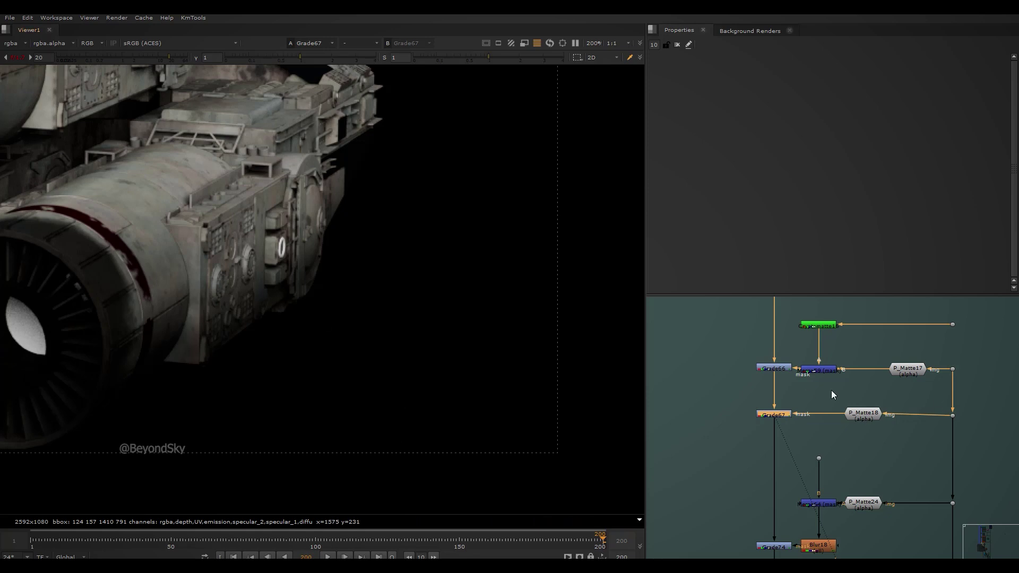
View the alpha of P_Matte18, which masks Grade67
{"action": "left_click", "coordinate": [863, 414]}
{"action": "key", "text": "1"}
{"action": "key", "text": "a"}
{"action": "scroll", "coordinate": [295, 313], "scroll_direction": "down", "scroll_amount": 4}
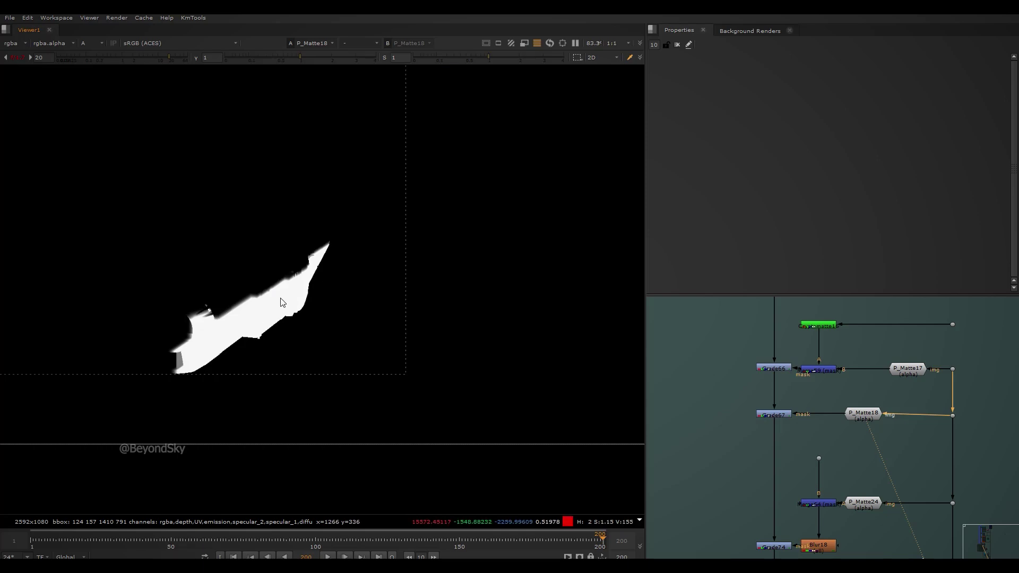
Return the viewer to Grade67 in RGB and compare the grade off and on across the engines
{"action": "left_click", "coordinate": [773, 414]}
{"action": "key", "text": "1"}
{"action": "key", "text": "a"}
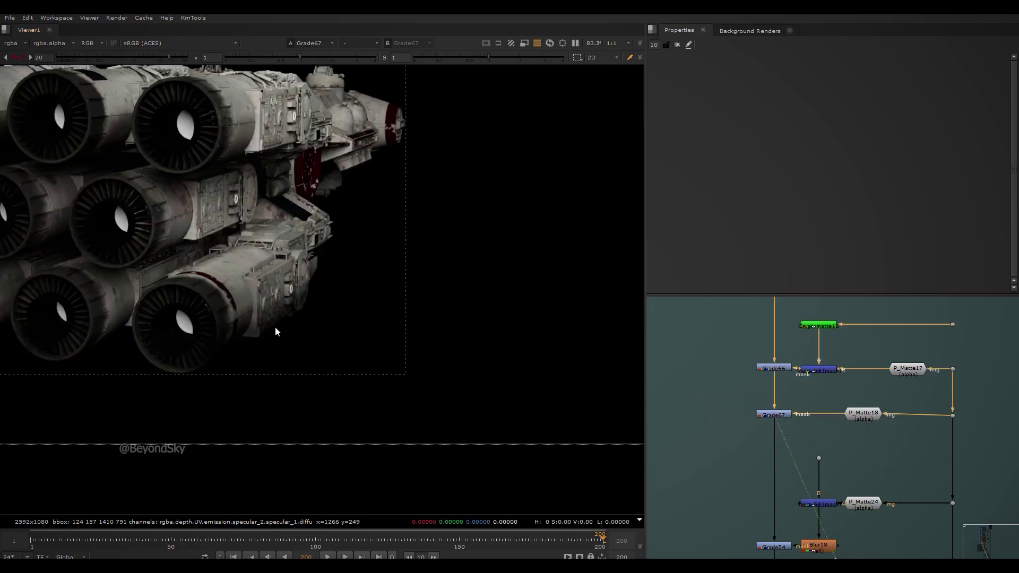
{"action": "scroll", "coordinate": [275, 331], "scroll_direction": "up", "scroll_amount": 3}
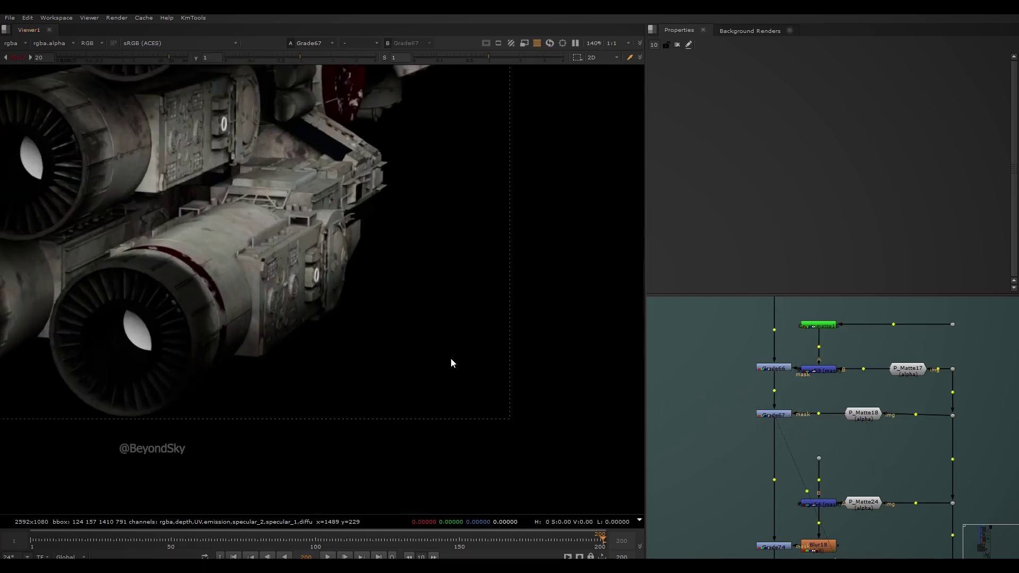
{"action": "scroll", "coordinate": [453, 364], "scroll_direction": "down", "scroll_amount": 4}
{"action": "key", "text": "d"}
{"action": "key", "text": "d"}
{"action": "middle_click_drag", "start_coordinate": [455, 297], "coordinate": [455, 341]}
{"action": "key", "text": "d"}
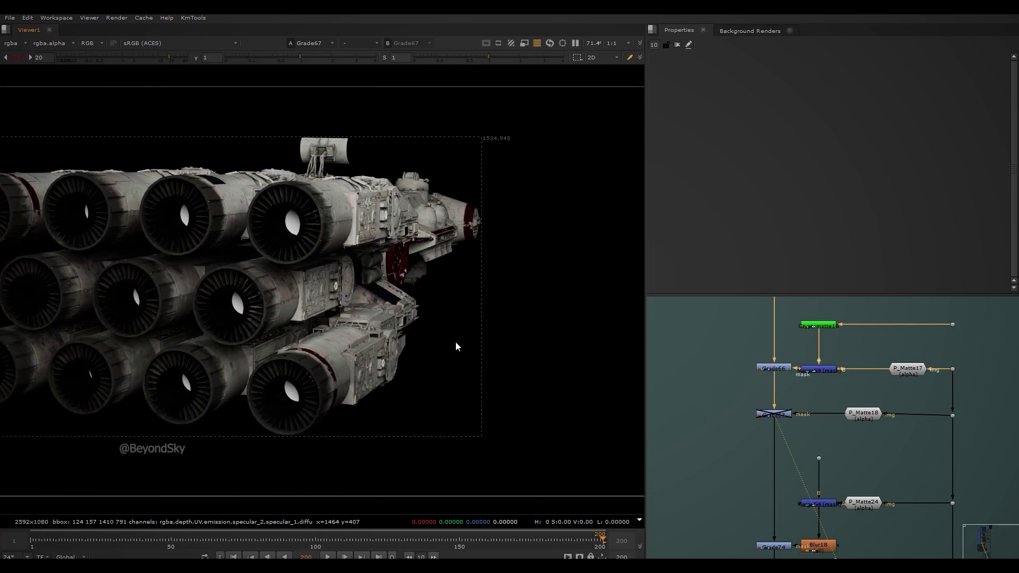
{"action": "key", "text": "d"}
View the alpha of Merge59, the matte combining P_Matte17 with the green matte node above it
{"action": "left_click", "coordinate": [818, 369]}
{"action": "key", "text": "1"}
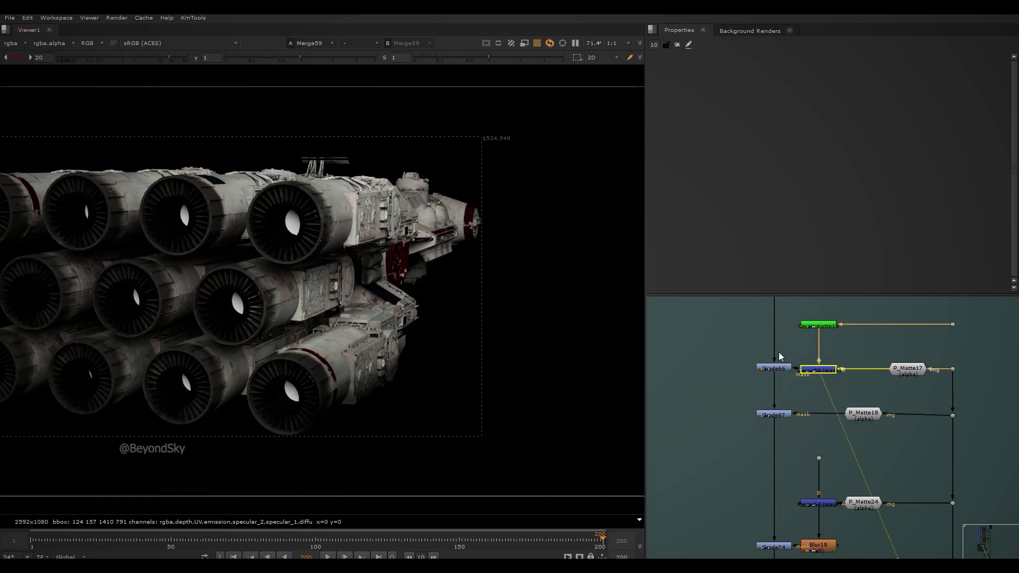
{"action": "left_click", "coordinate": [778, 356]}
{"action": "key", "text": "a"}
{"action": "key", "text": "a"}
View Grade66 in RGB and compare it off and on around the ship's lower engines
{"action": "left_click_drag", "start_coordinate": [797, 387], "coordinate": [751, 351]}
{"action": "key", "text": "1"}
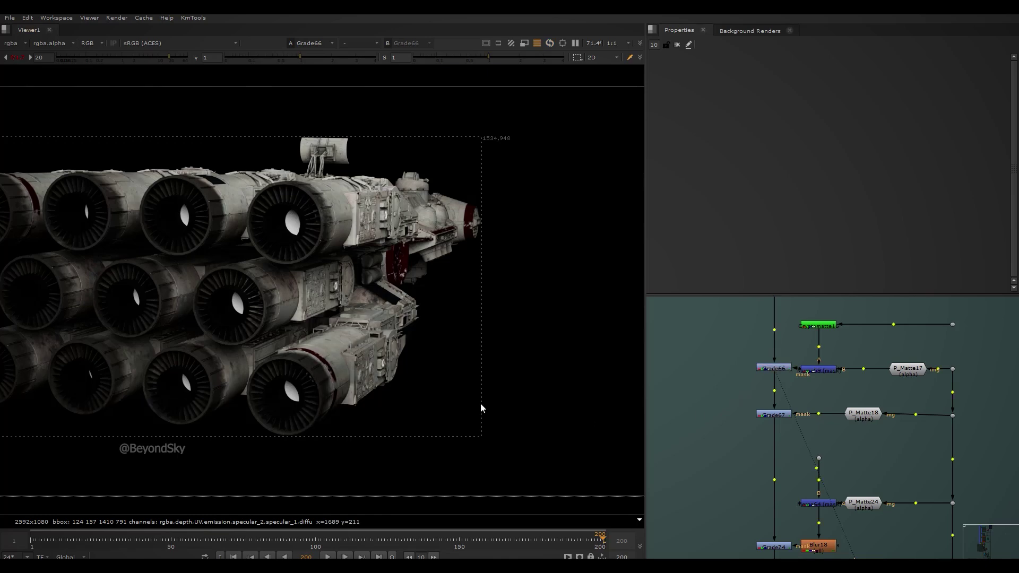
{"action": "scroll", "coordinate": [397, 355], "scroll_direction": "up", "scroll_amount": 3}
{"action": "key", "text": "d"}
{"action": "key", "text": "d"}
{"action": "key", "text": "d"}
{"action": "key", "text": "d"}
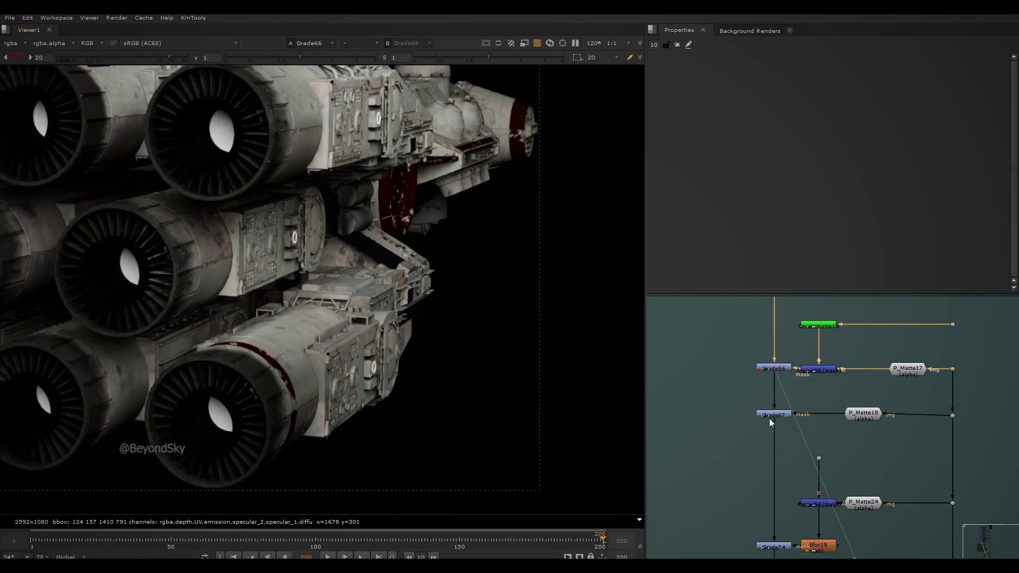
Select all the matte-masked grades along the ship's main LookDev column, down to Grade129, in the enlarged node graph
{"action": "scroll", "coordinate": [715, 428], "scroll_direction": "down", "scroll_amount": 5}
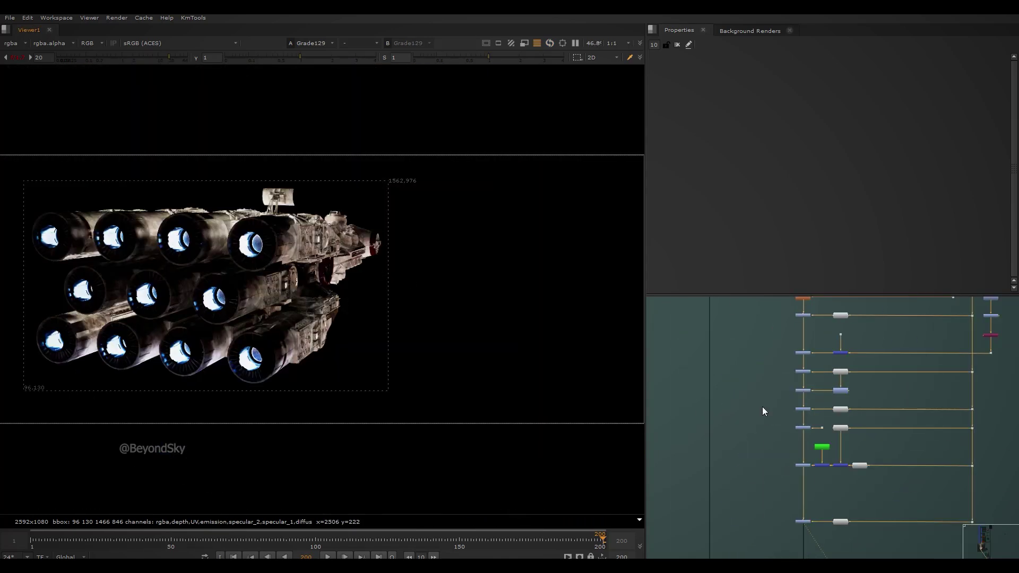
{"action": "key", "text": "space"}
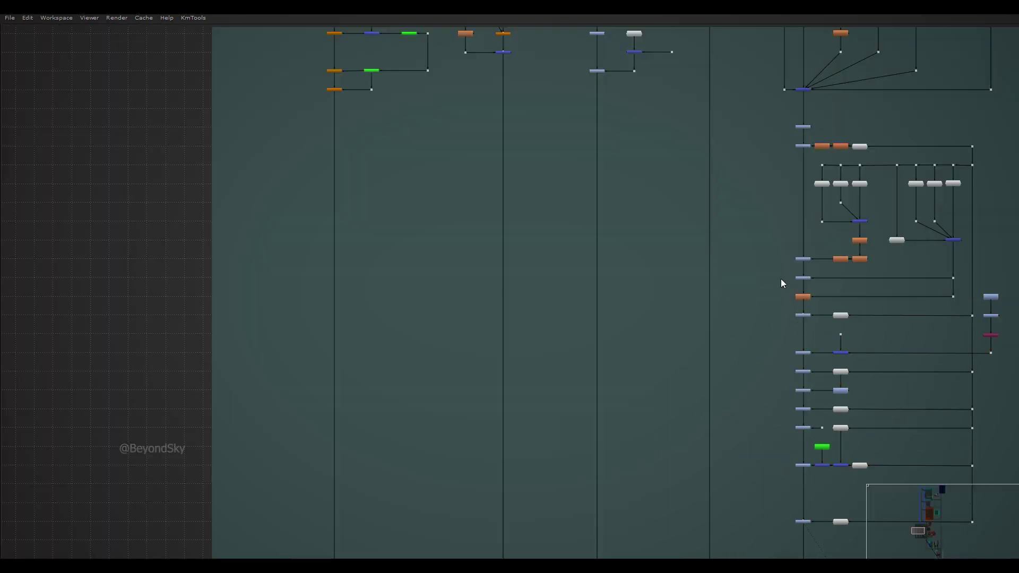
{"action": "left_click_drag", "start_coordinate": [778, 221], "coordinate": [817, 399]}
{"action": "left_click_drag", "start_coordinate": [791, 395], "coordinate": [813, 418], "text": "shift"}
{"action": "left_click_drag", "start_coordinate": [783, 448], "coordinate": [811, 526], "text": "shift"}
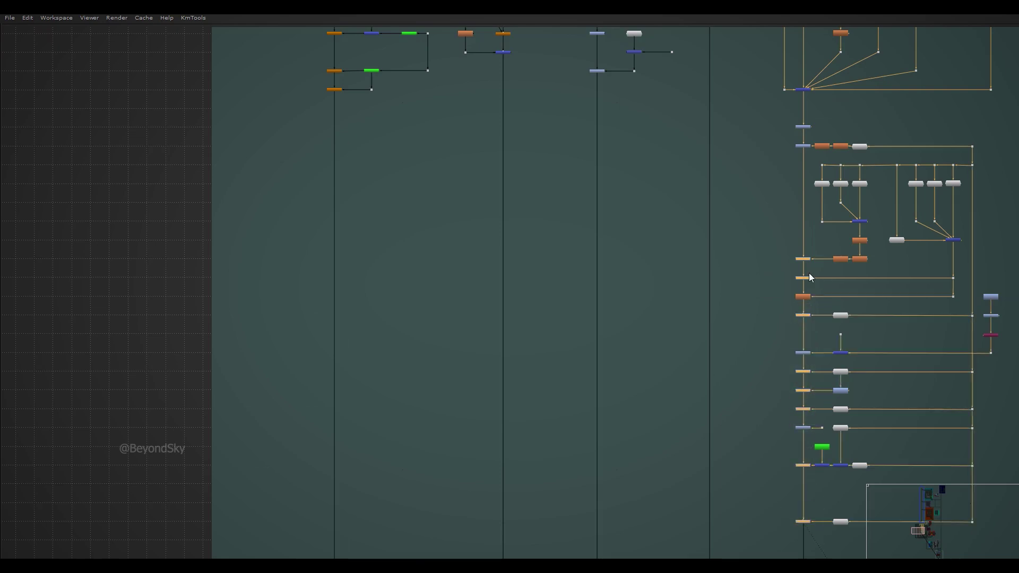
{"action": "middle_click_drag", "start_coordinate": [801, 147], "coordinate": [789, 269]}
{"action": "left_click_drag", "start_coordinate": [809, 230], "coordinate": [774, 197], "text": "shift"}
{"action": "scroll", "coordinate": [780, 223], "scroll_direction": "down", "scroll_amount": 2}
{"action": "middle_click_drag", "start_coordinate": [796, 427], "coordinate": [791, 323]}
{"action": "key", "text": "space"}
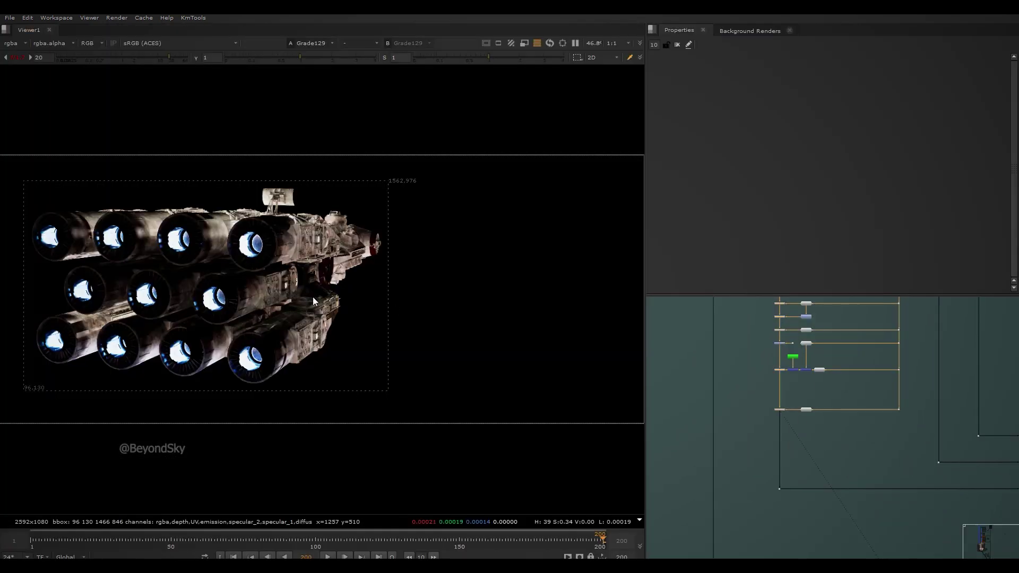
Enlarge the viewer on Grade129 and compare all the selected grades off and on, inspecting the engines at gain 20
{"action": "key", "text": "space"}
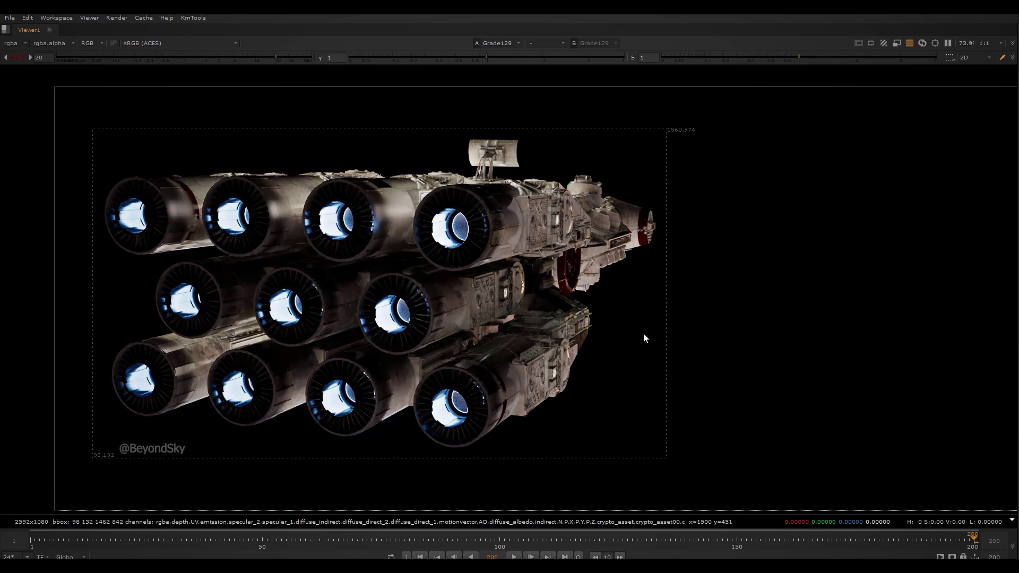
{"action": "key", "text": "d"}
{"action": "key", "text": "d"}
{"action": "key", "text": "d"}
{"action": "key", "text": "d"}
{"action": "key", "text": "d"}
{"action": "key", "text": "d"}
{"action": "key", "text": "d"}
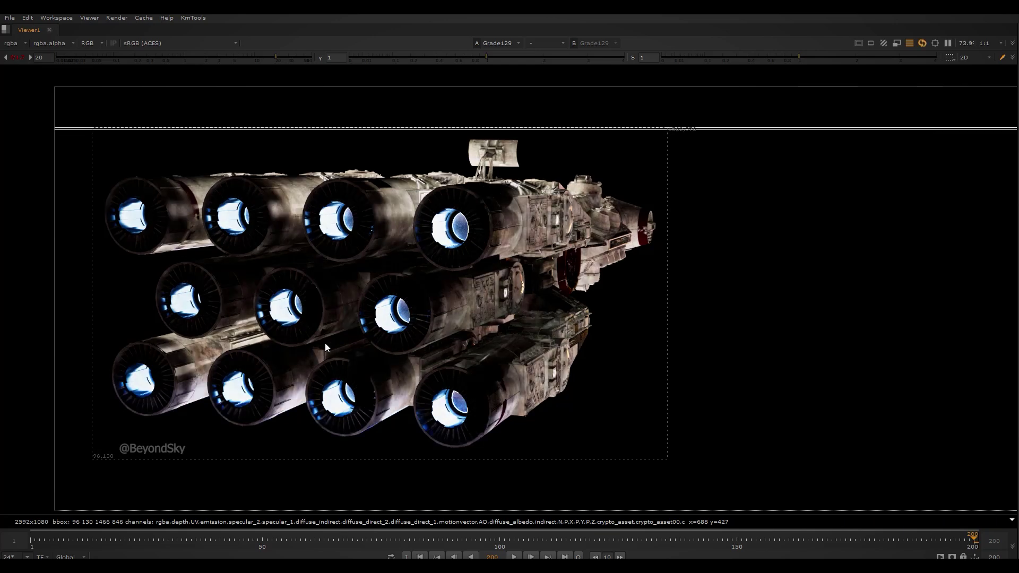
{"action": "key", "text": "d"}
{"action": "key", "text": "d"}
{"action": "key", "text": "o"}
{"action": "middle_click_drag", "start_coordinate": [527, 374], "coordinate": [593, 344]}
{"action": "scroll", "coordinate": [479, 401], "scroll_direction": "up", "scroll_amount": 4}
{"action": "scroll", "coordinate": [318, 388], "scroll_direction": "up", "scroll_amount": 1}
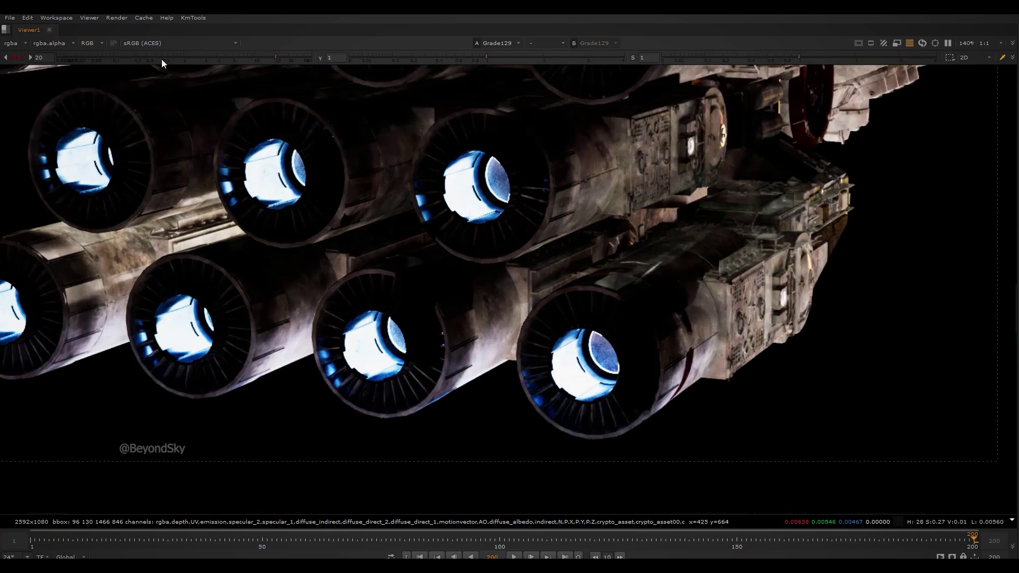
Reset the viewer gain to 1 and compare the selected grades off and on around the lower engine exhausts
{"action": "scroll", "coordinate": [520, 381], "scroll_direction": "down", "scroll_amount": 3}
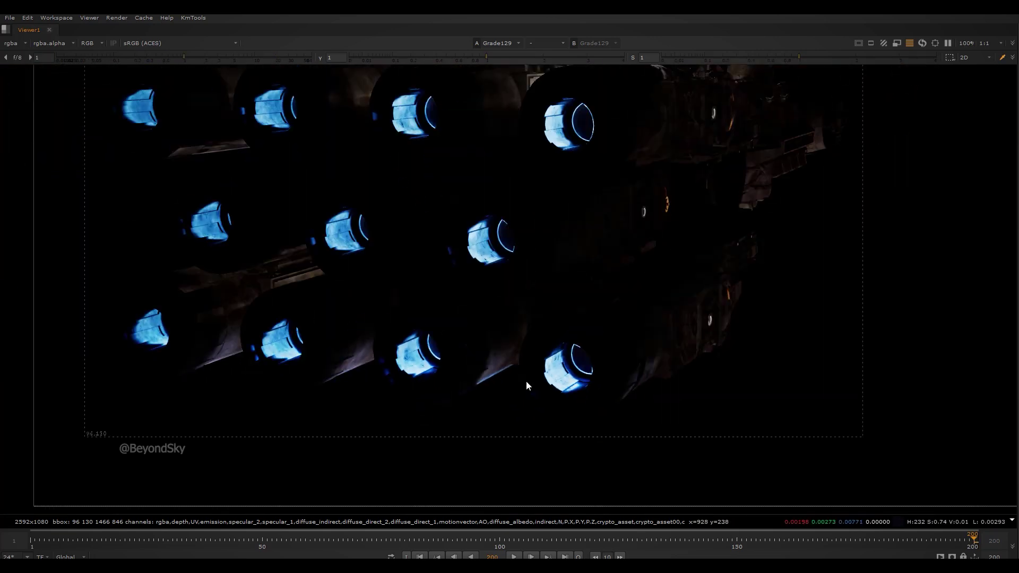
{"action": "scroll", "coordinate": [509, 380], "scroll_direction": "up", "scroll_amount": 5}
{"action": "scroll", "coordinate": [490, 377], "scroll_direction": "up", "scroll_amount": 1}
{"action": "key", "text": "d"}
{"action": "key", "text": "d"}
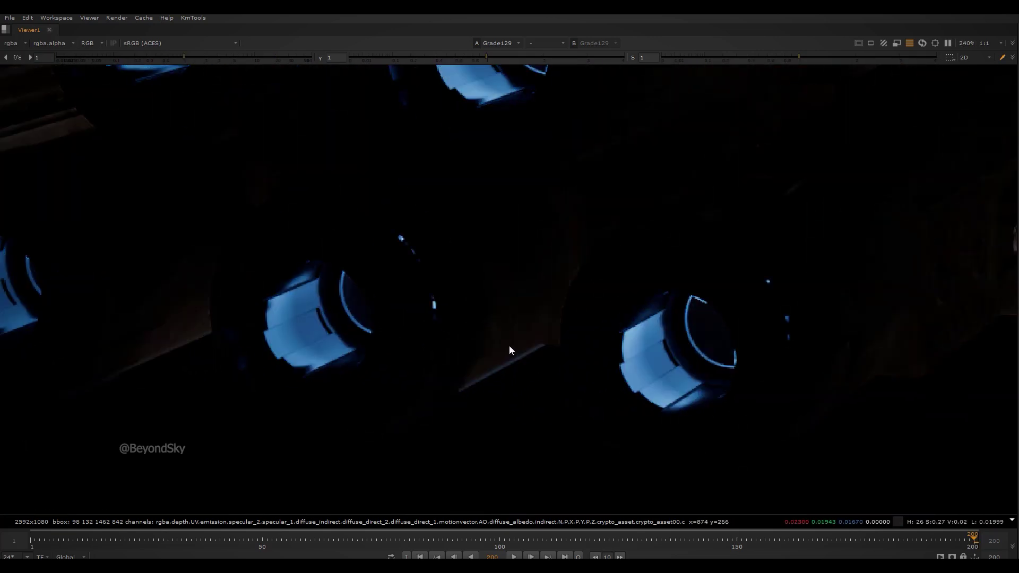
{"action": "middle_click_drag", "start_coordinate": [904, 387], "coordinate": [494, 379]}
{"action": "scroll", "coordinate": [488, 350], "scroll_direction": "down", "scroll_amount": 5}
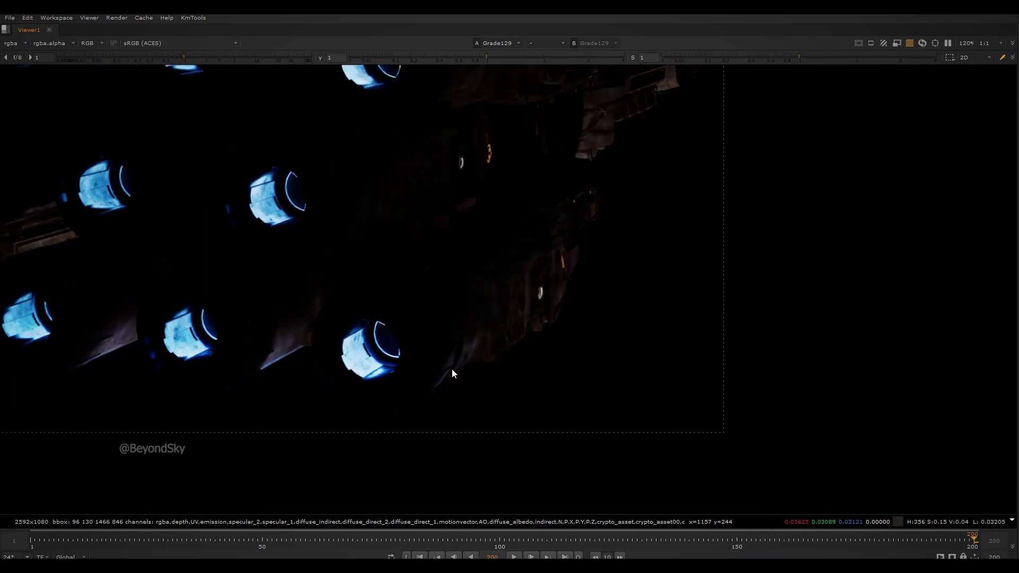